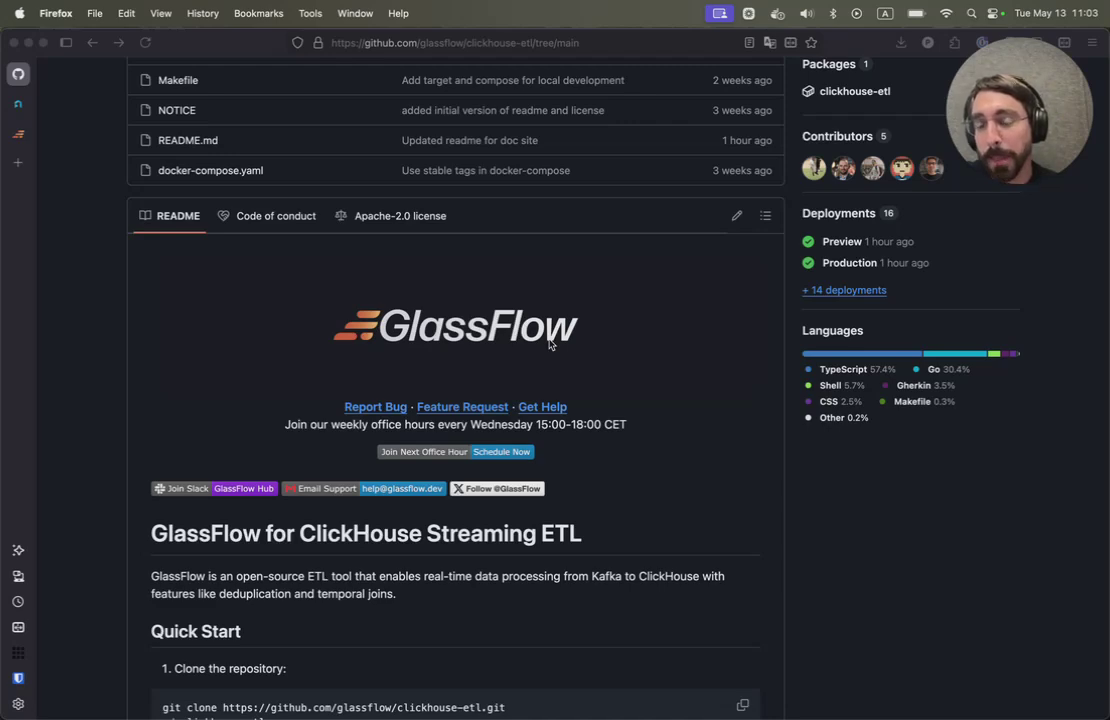
# - Check the Altinity.Cloud demo cluster overview (1/1 nodes, 6/6 checks), then switch to Cursor
pyautogui.scroll(5, 549, 344)
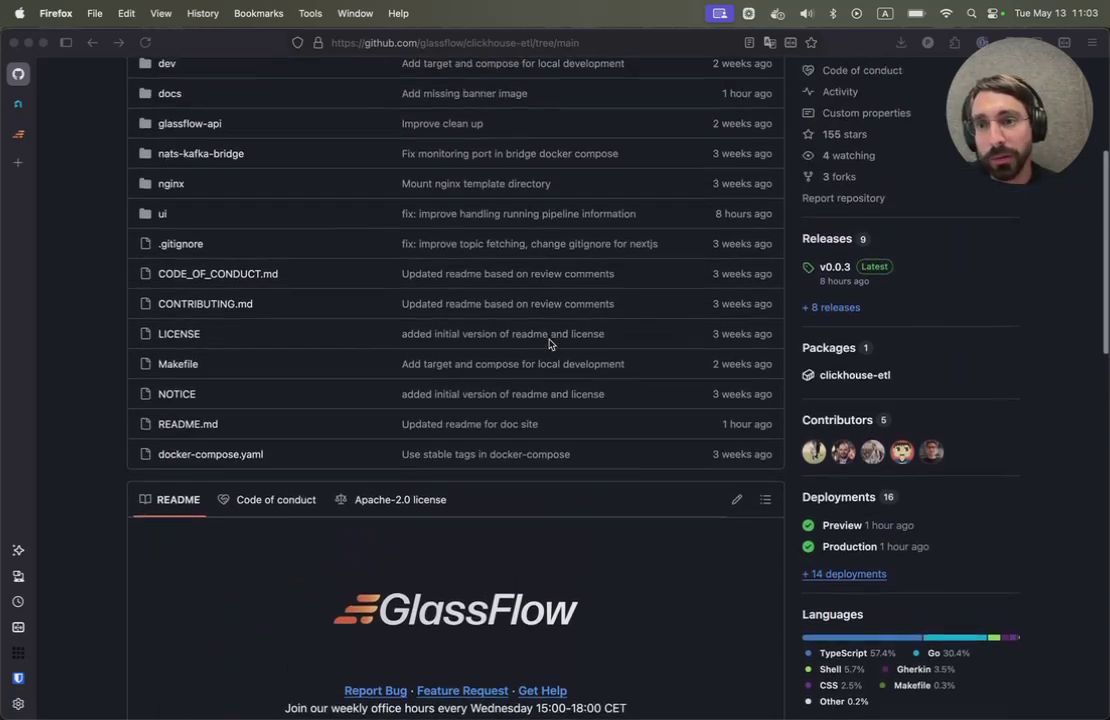
pyautogui.scroll(2, 549, 344)
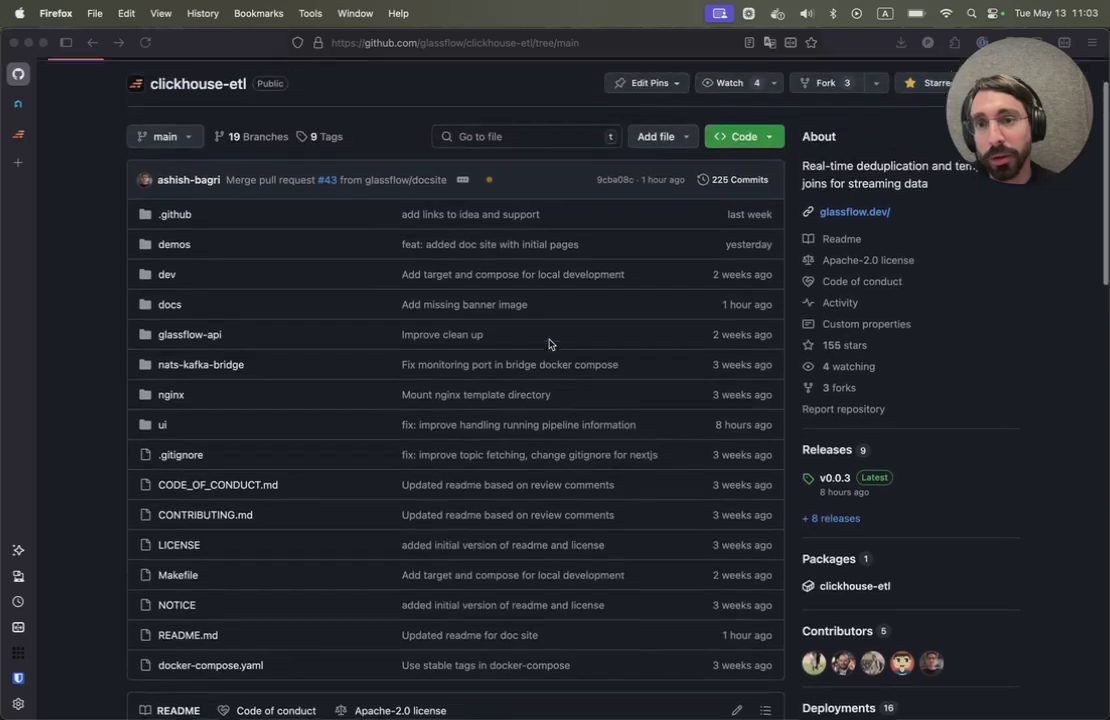
pyautogui.scroll(-8, 549, 344)
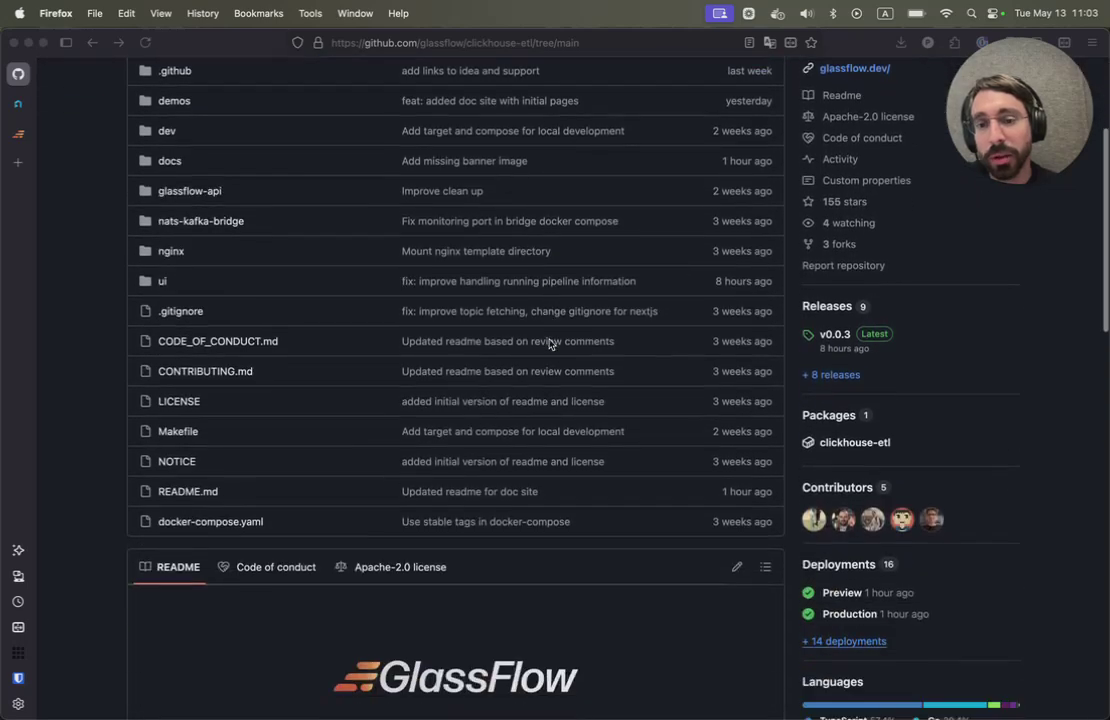
pyautogui.scroll(-3, 549, 344)
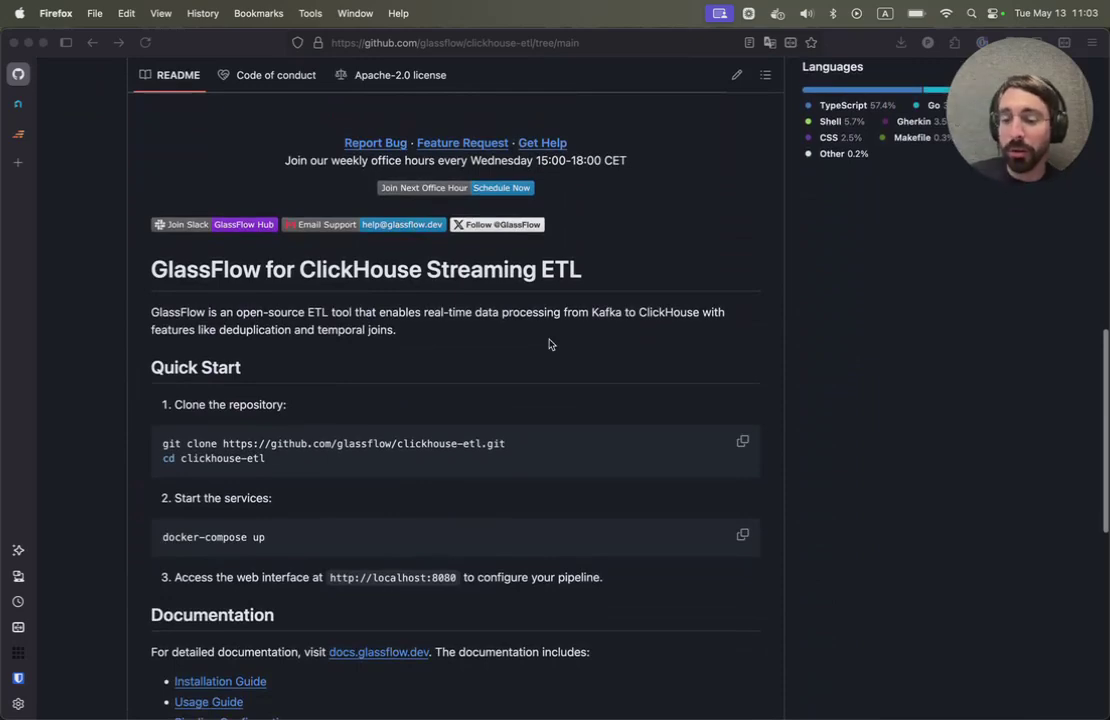
pyautogui.scroll(2, 549, 344)
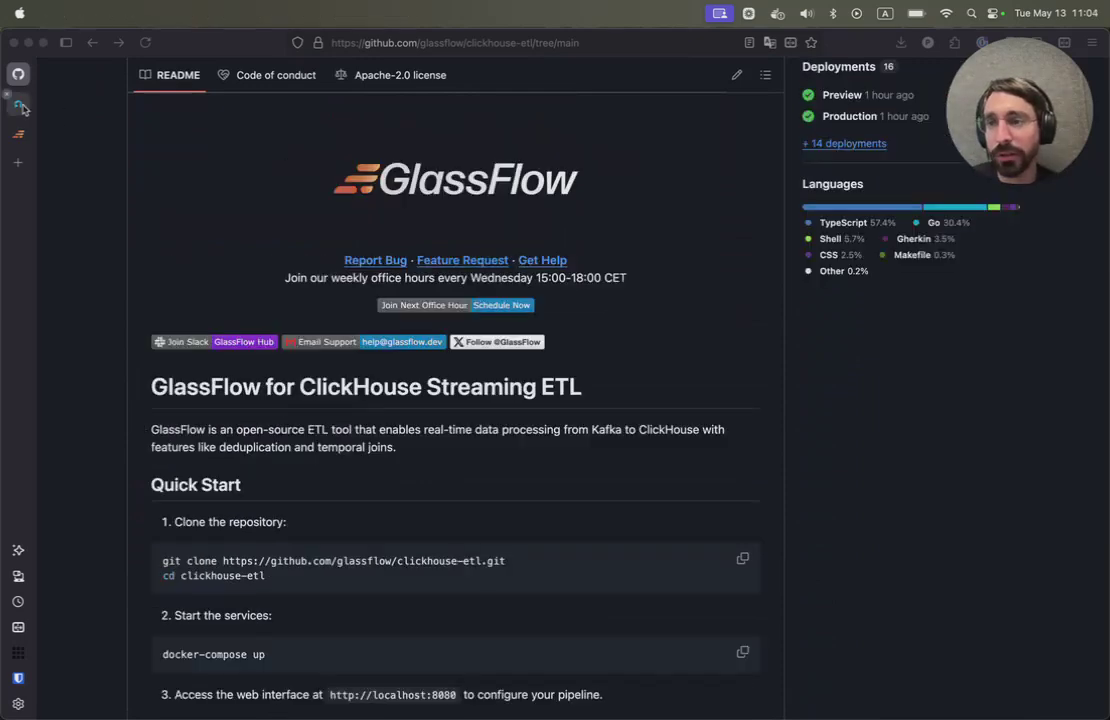
pyautogui.click(20, 105)
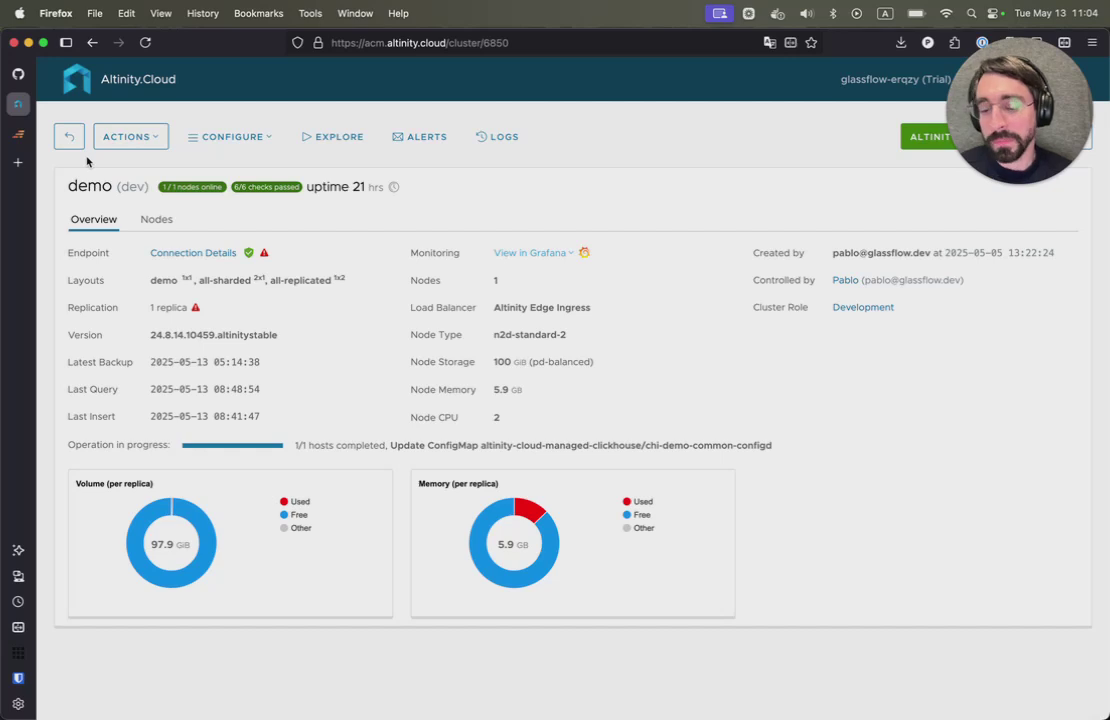
pyautogui.press('super+Tab')
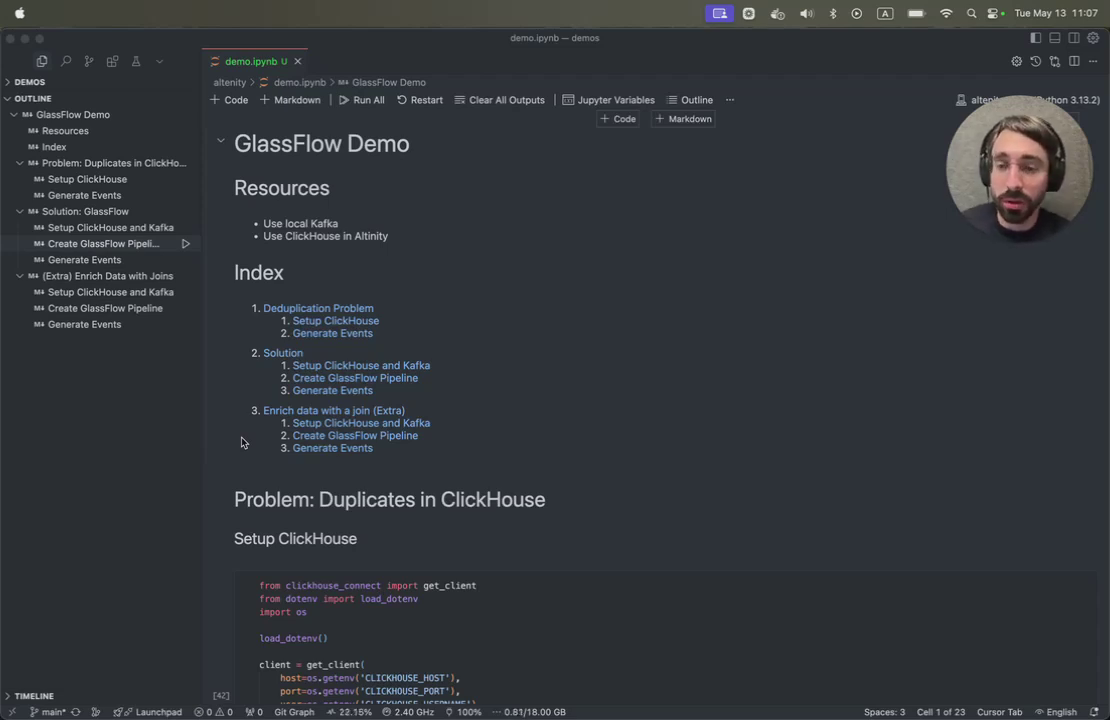
# - Re-run the Setup ClickHouse cell to drop and recreate the orders table
pyautogui.scroll(-6, 412, 360)
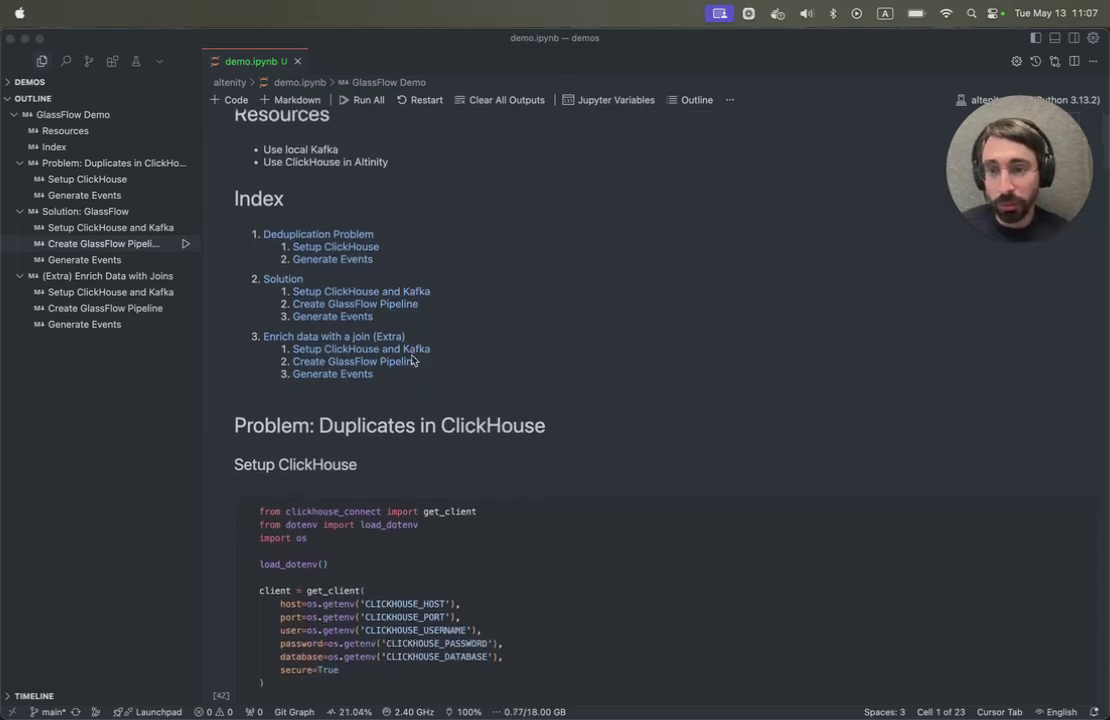
pyautogui.scroll(-1, 405, 305)
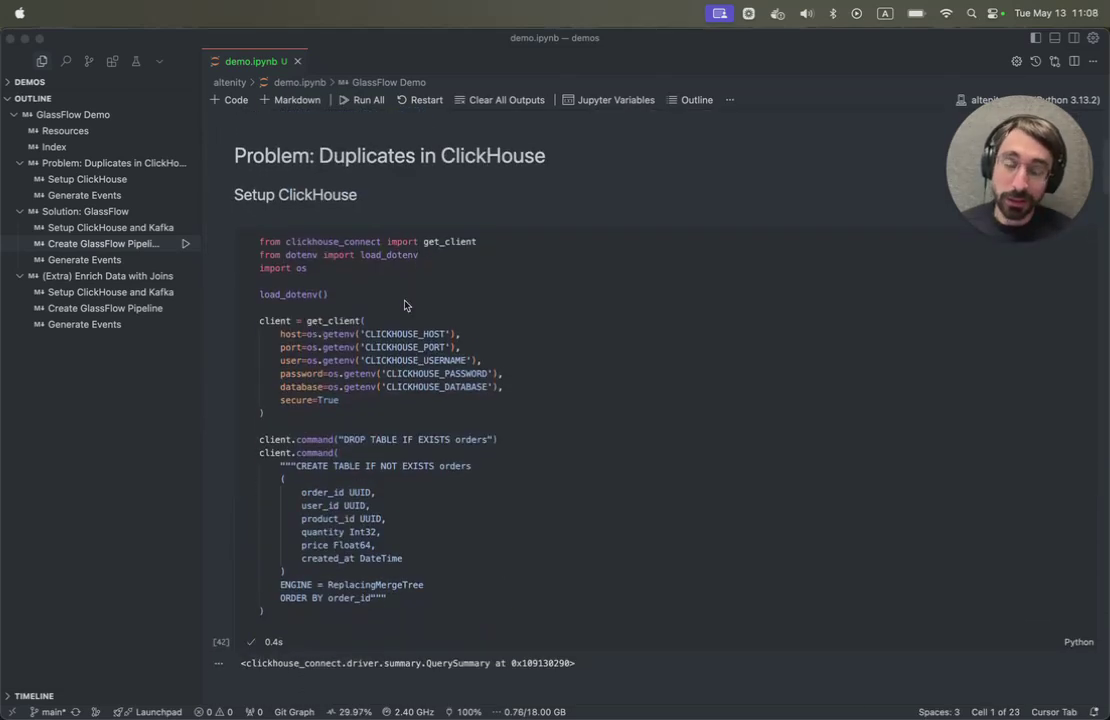
pyautogui.scroll(-2, 405, 305)
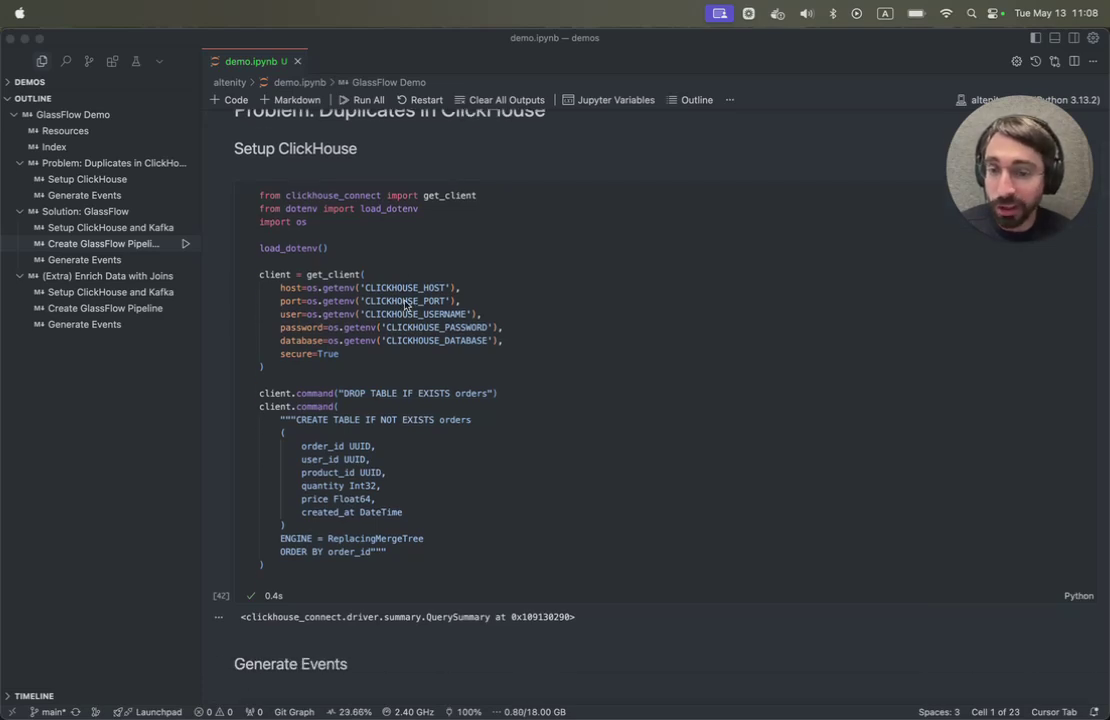
pyautogui.scroll(-4, 421, 412)
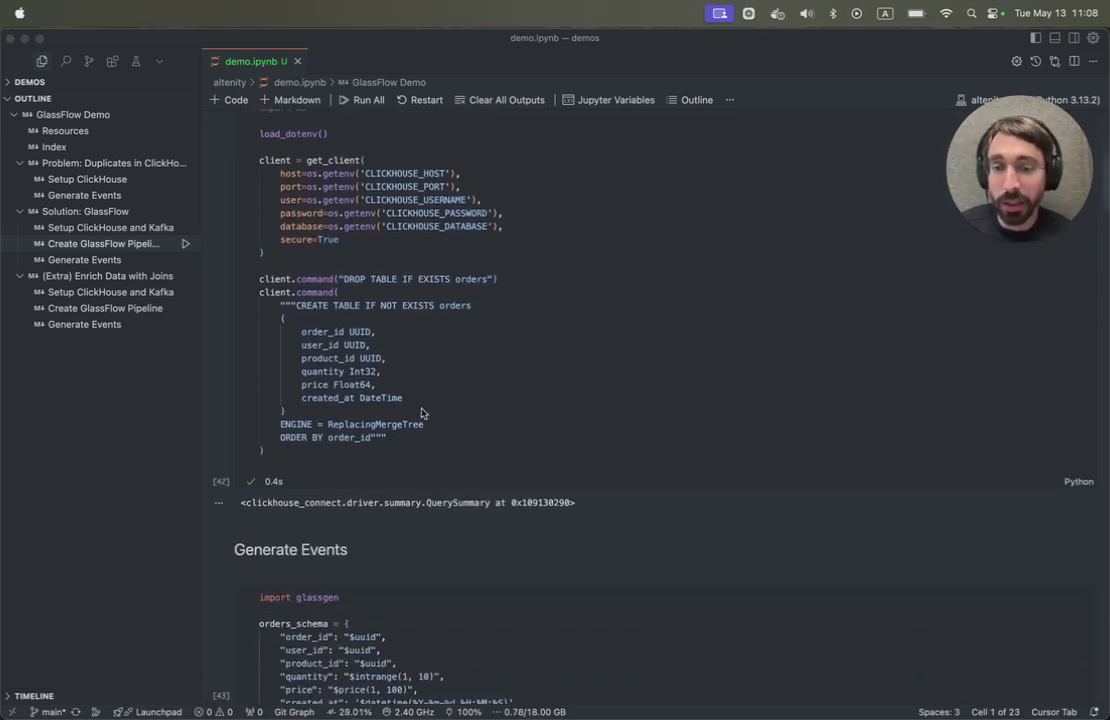
pyautogui.scroll(-1, 421, 412)
pyautogui.scroll(7, 421, 412)
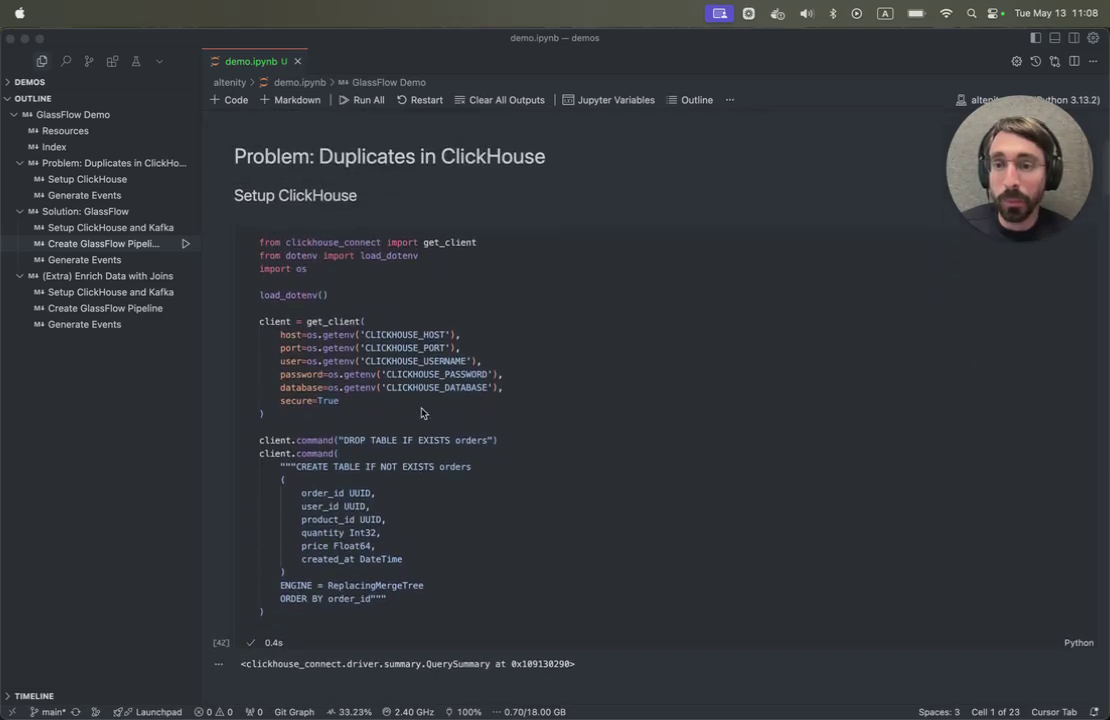
pyautogui.click(222, 246)
pyautogui.click(220, 242)
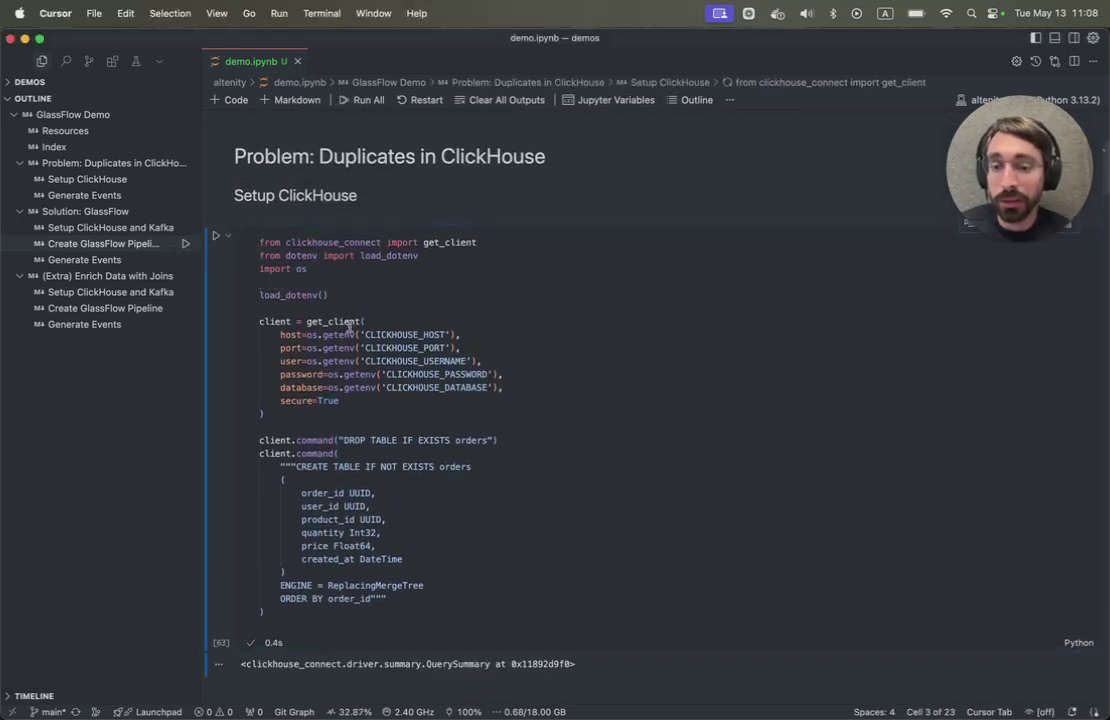
# - Scroll past the orders table definition to the Generate Events cell (100000 orders, 10000 rps)
pyautogui.scroll(-4, 348, 325)
pyautogui.scroll(-1, 388, 386)
pyautogui.click(388, 386)
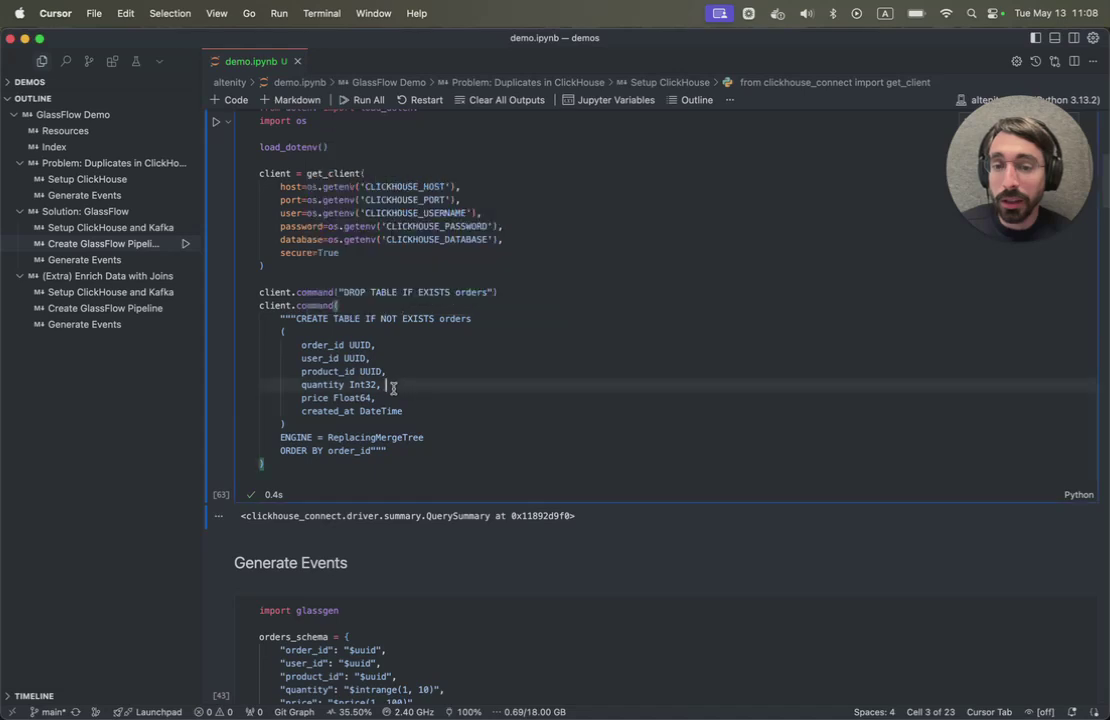
pyautogui.scroll(-7, 390, 387)
pyautogui.scroll(-7, 393, 388)
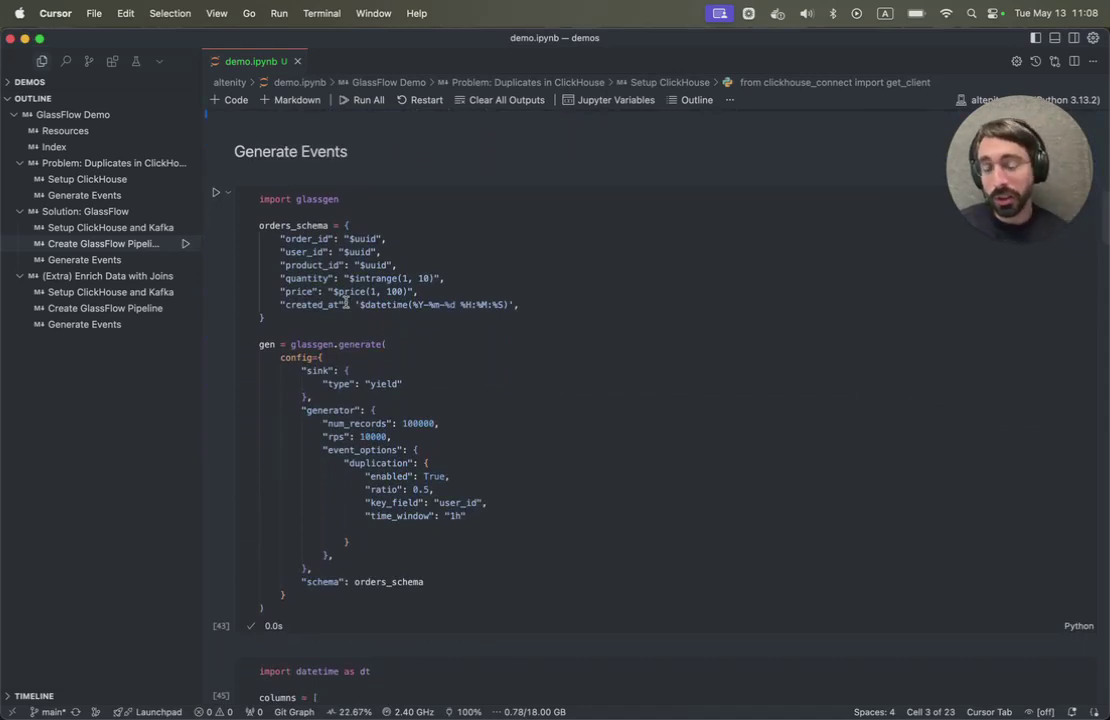
pyautogui.scroll(-1, 515, 388)
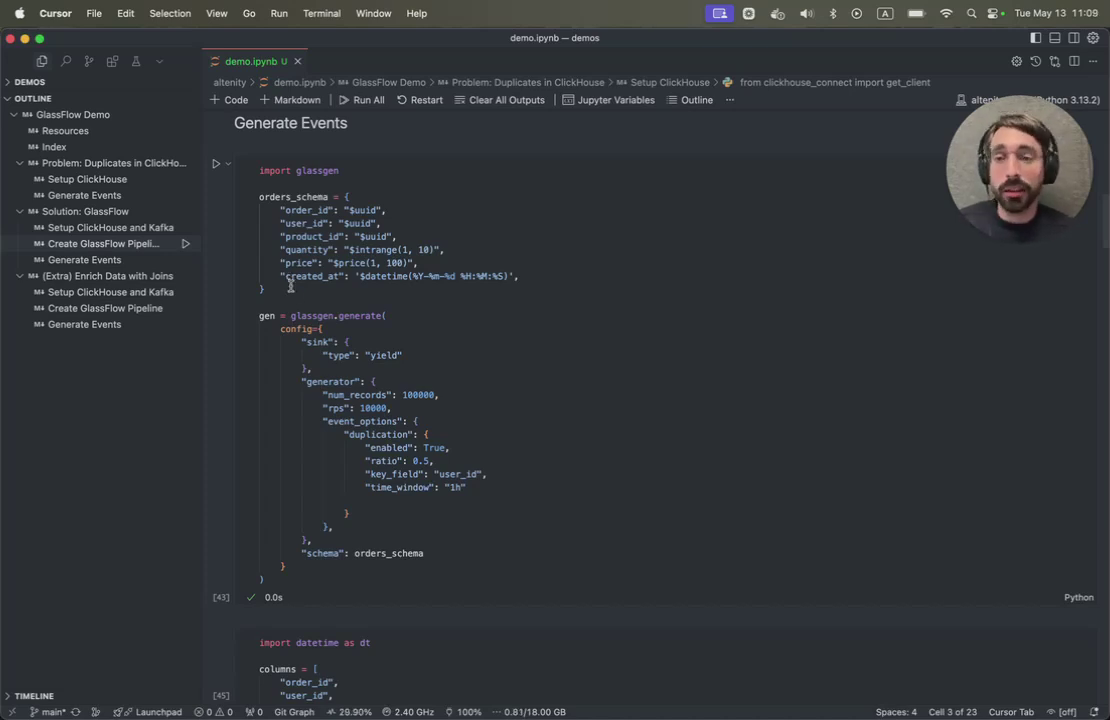
# - Generate the order events and batch-insert them into the ClickHouse orders table
pyautogui.click(216, 163)
pyautogui.scroll(-8, 331, 283)
pyautogui.click(364, 332)
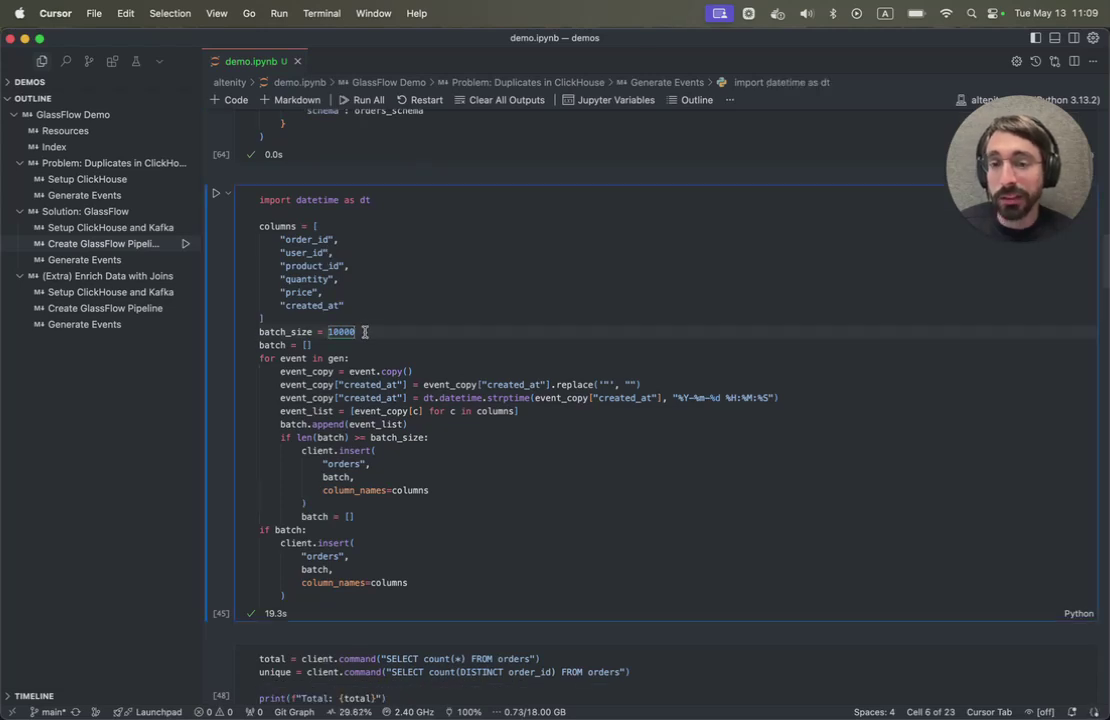
pyautogui.click(215, 195)
# - Re-run the duplicate count: 67514 total, 66667 unique, 1.25% duplicates
pyautogui.scroll(-1, 397, 370)
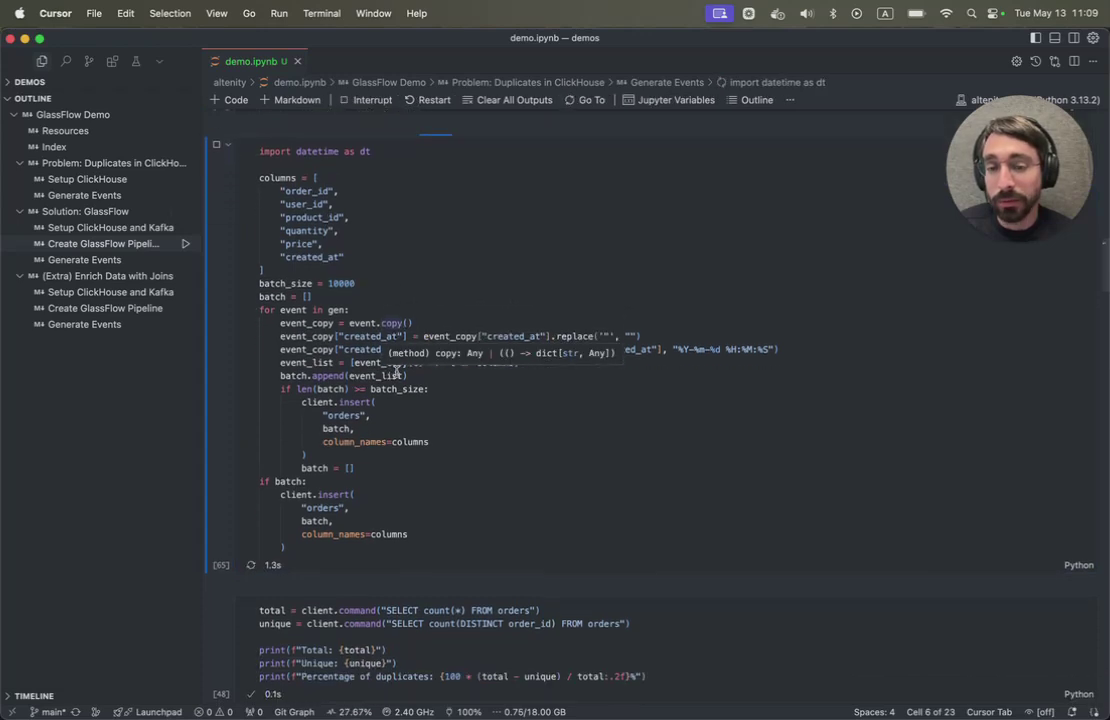
pyautogui.scroll(1, 397, 370)
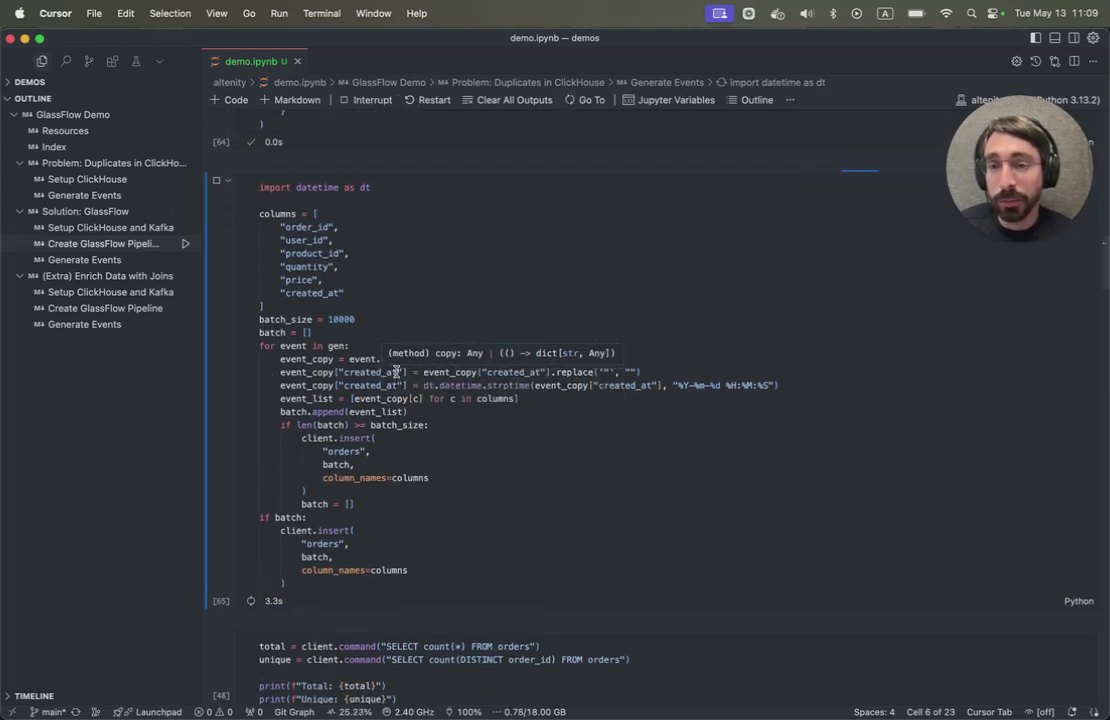
pyautogui.scroll(-5, 397, 371)
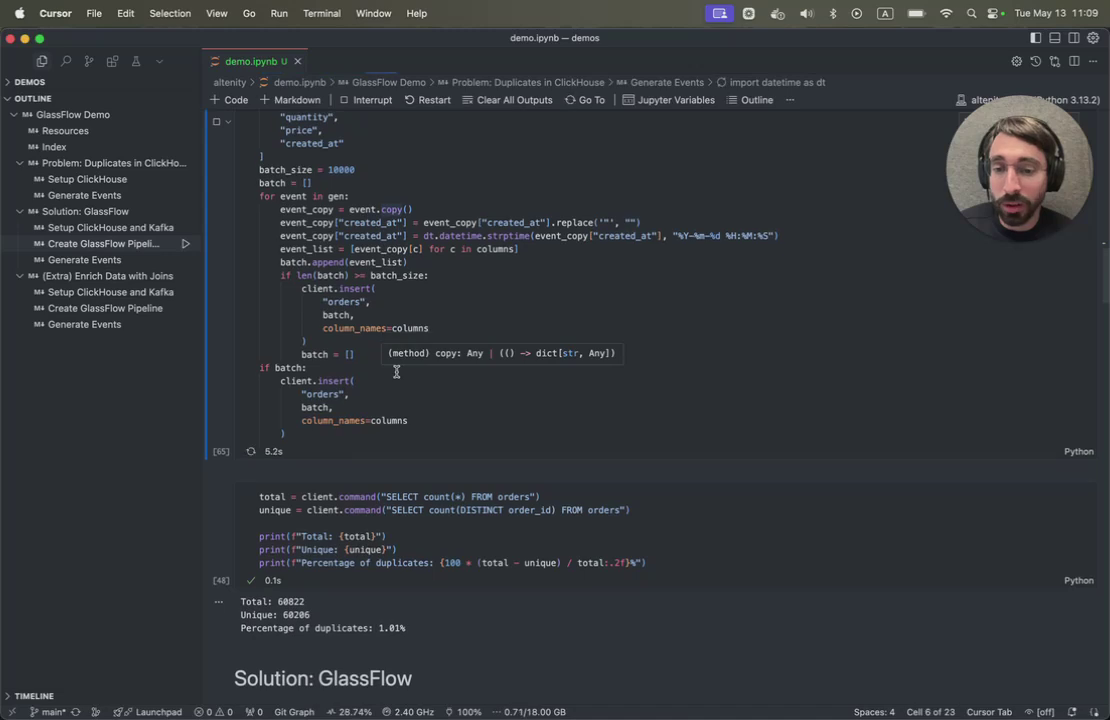
pyautogui.scroll(-3, 397, 371)
pyautogui.scroll(-2, 318, 377)
pyautogui.click(318, 377)
pyautogui.hotkey('ctrl', 'Return')
pyautogui.scroll(1, 318, 377)
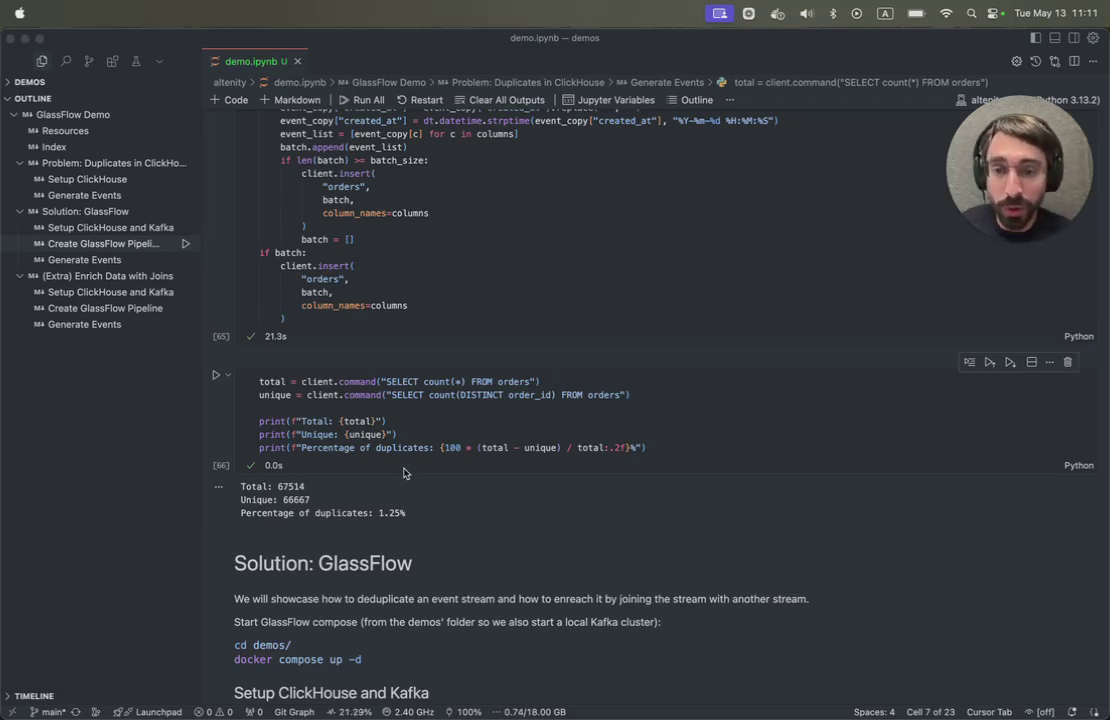
# - Review the Solution: GlassFlow section and bring up the iTerm2 terminal
pyautogui.scroll(-5, 404, 473)
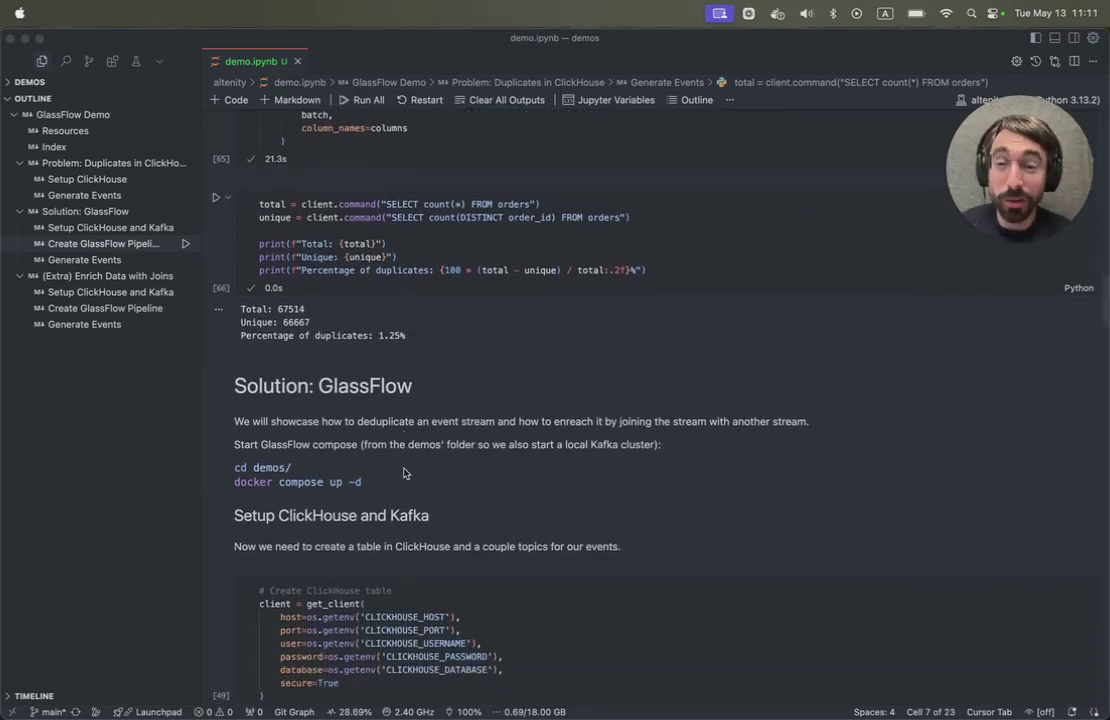
pyautogui.scroll(-5, 404, 473)
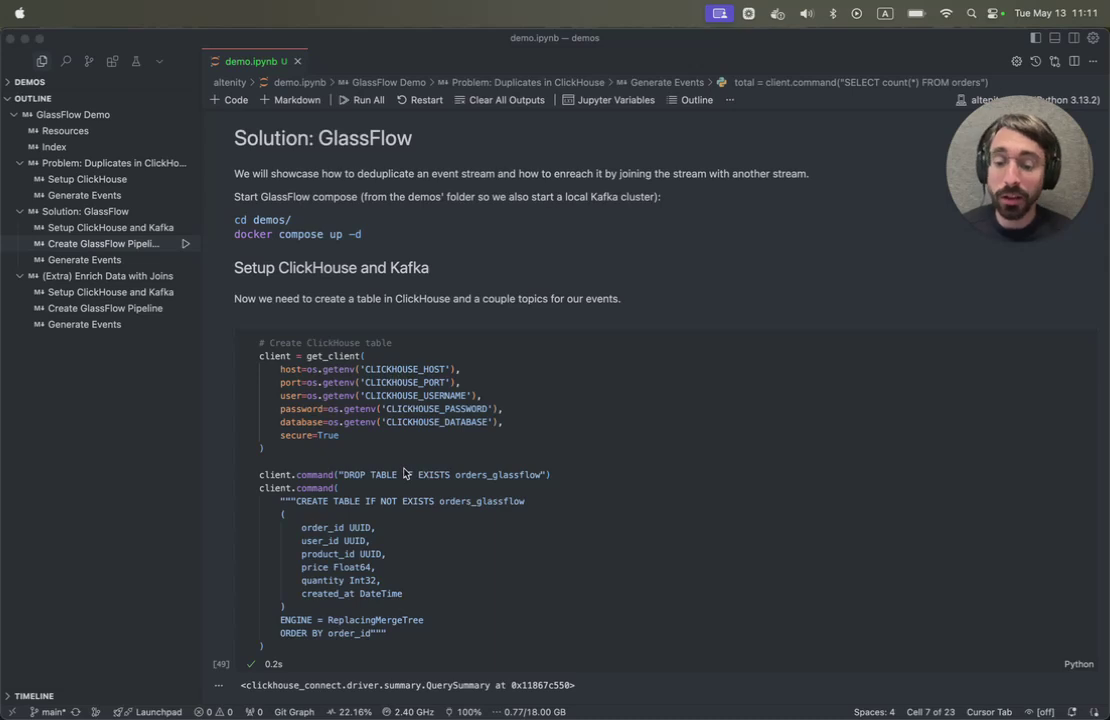
pyautogui.scroll(-2, 404, 473)
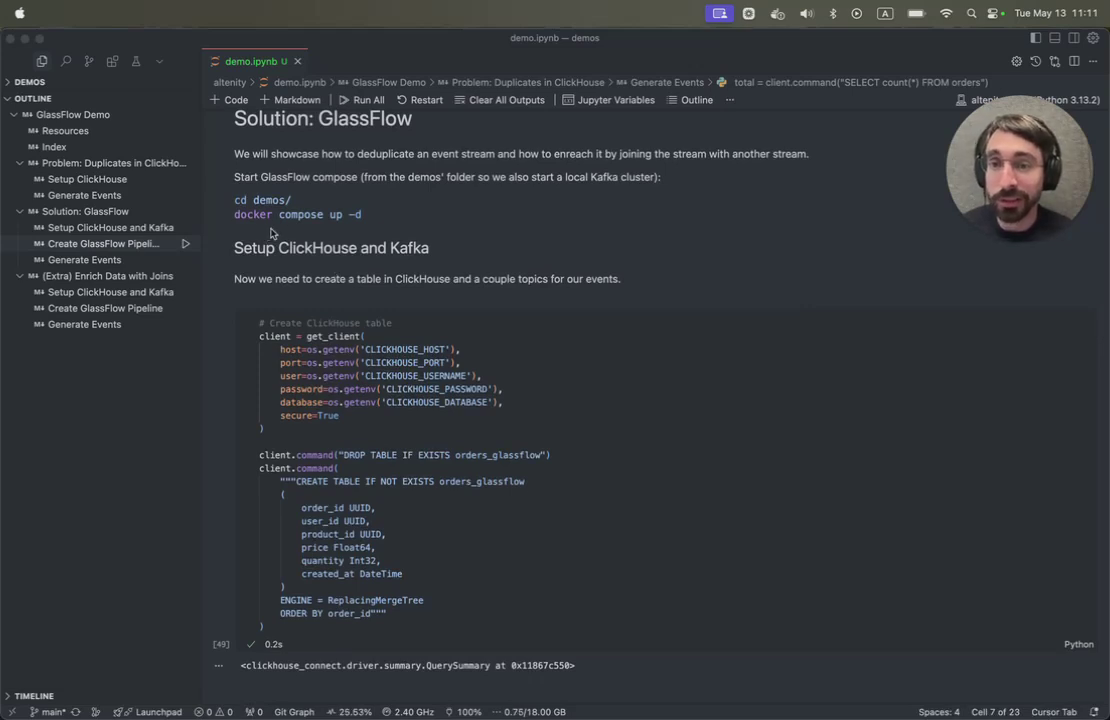
pyautogui.hotkey('alt', 'space')
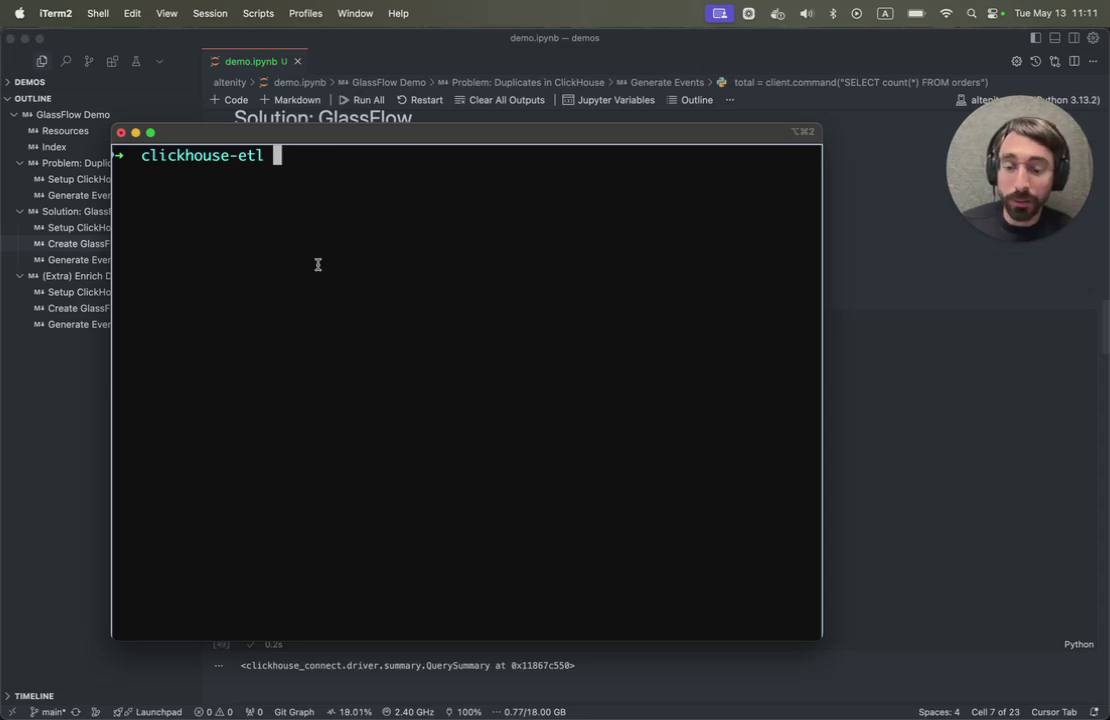
# - Run docker compose up -d in the demos folder to start the GlassFlow containers
pyautogui.write('cd demos/')
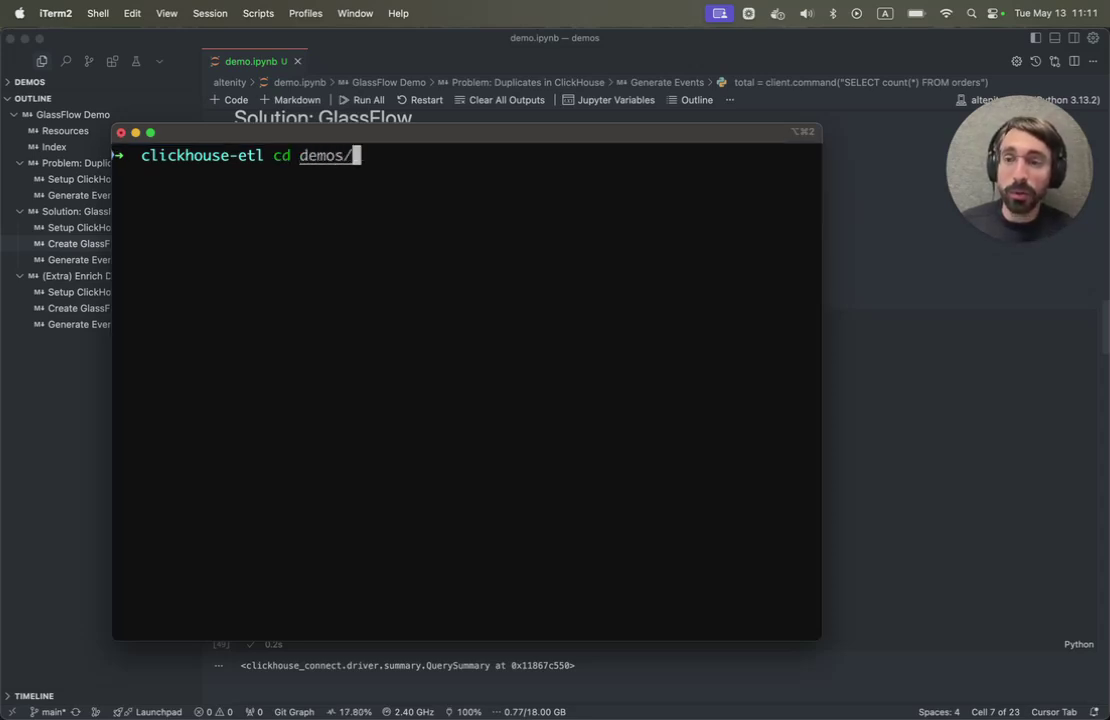
pyautogui.press('Return')
pyautogui.write('docker compose up -d')
pyautogui.press('Return')
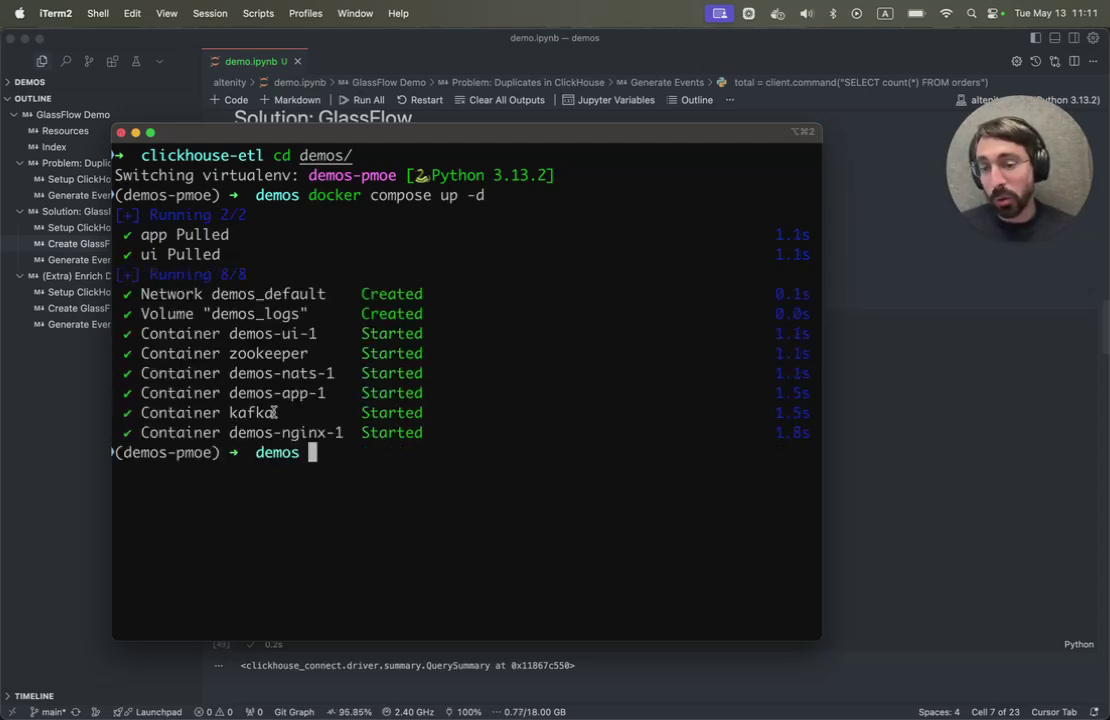
# - Back in Cursor, recreate the orders_glassflow ClickHouse table
pyautogui.click(458, 50)
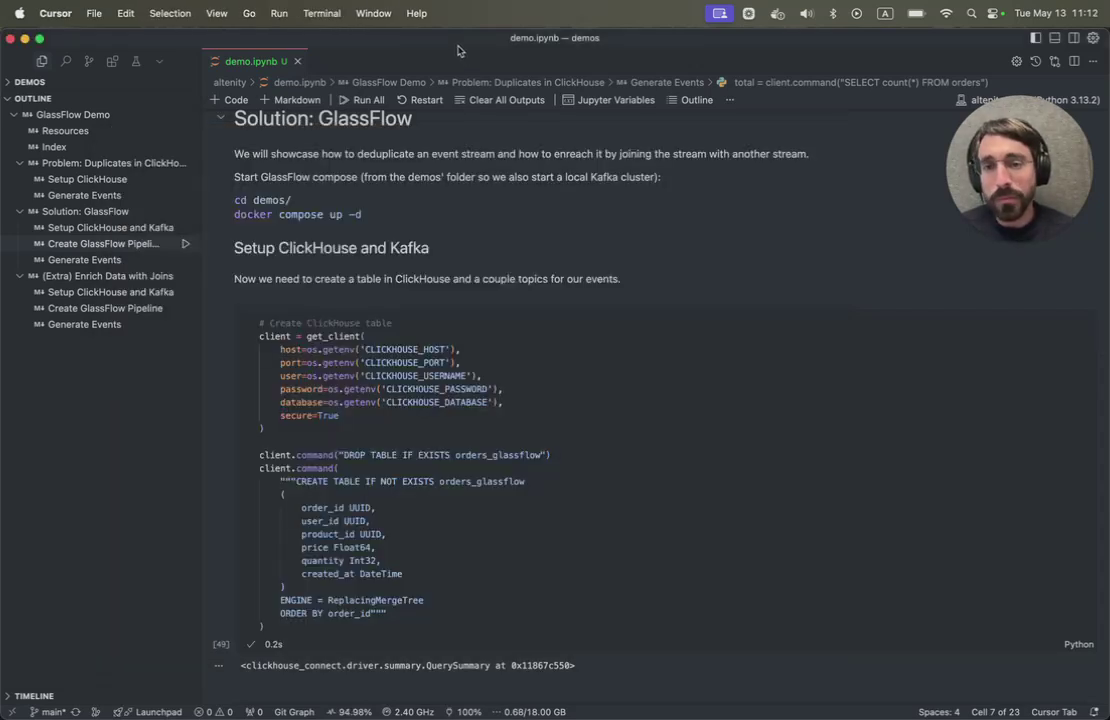
pyautogui.scroll(-1, 379, 381)
pyautogui.scroll(-1, 379, 381)
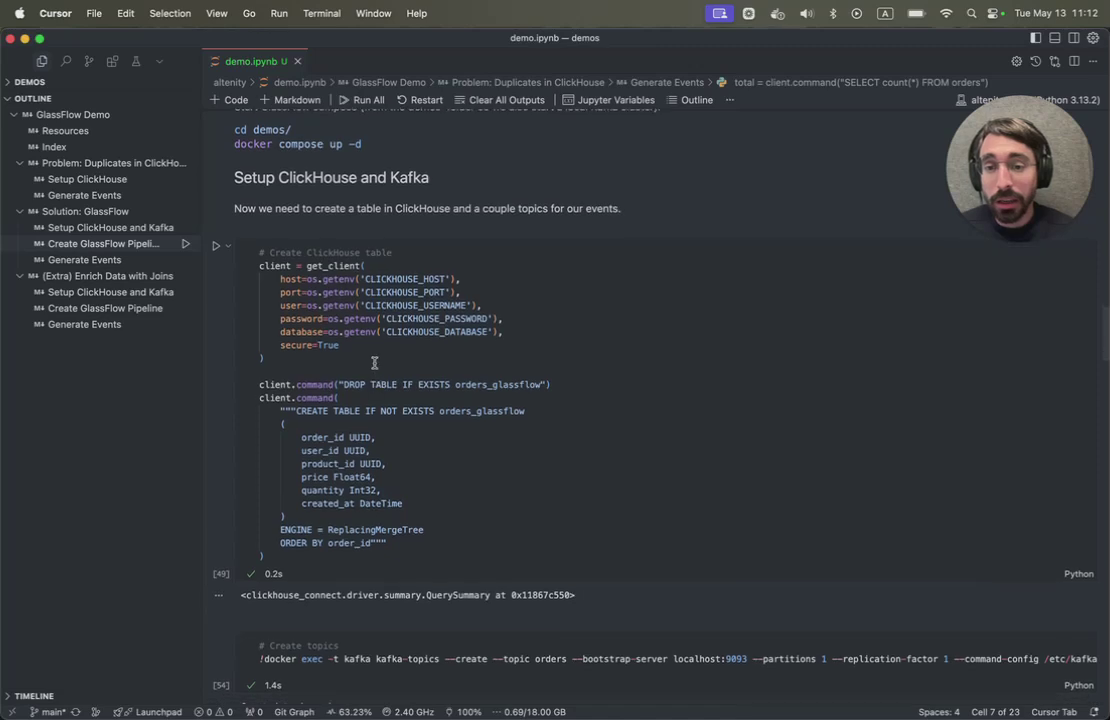
pyautogui.click(374, 363)
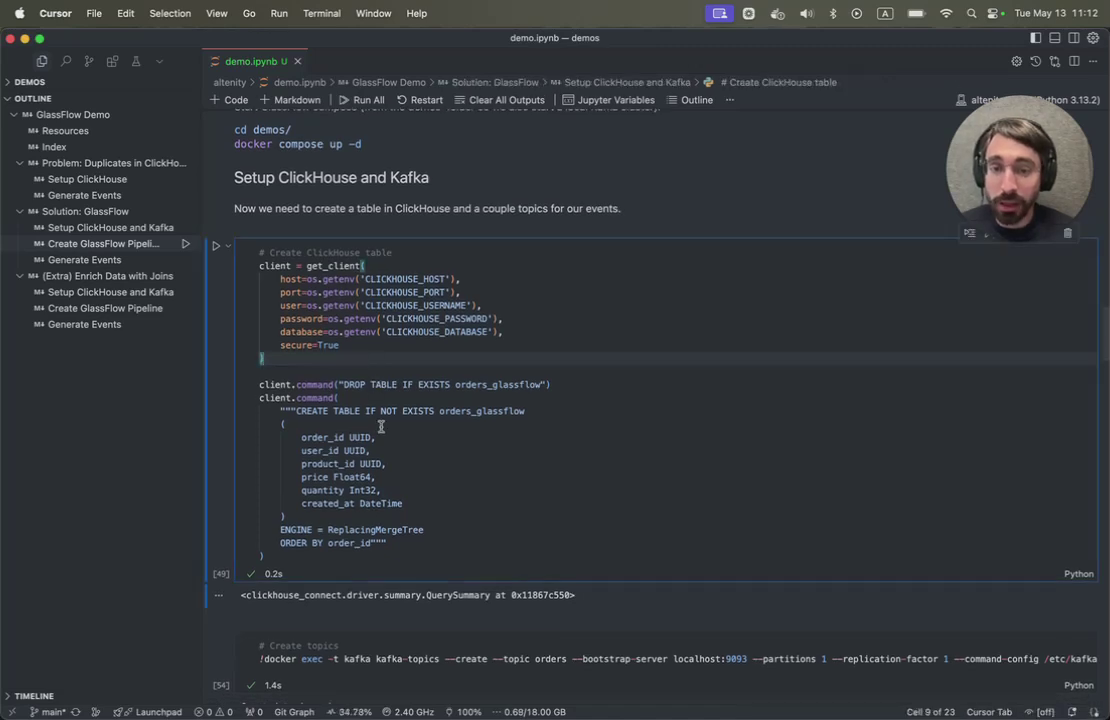
pyautogui.scroll(-1, 382, 443)
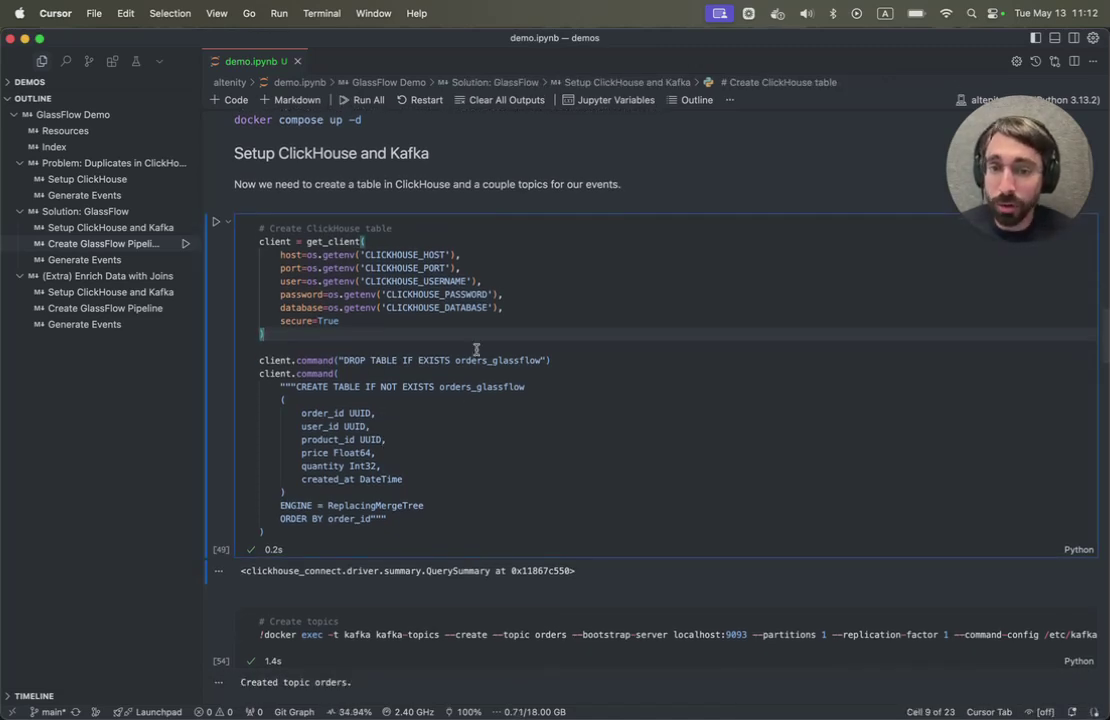
pyautogui.click(218, 229)
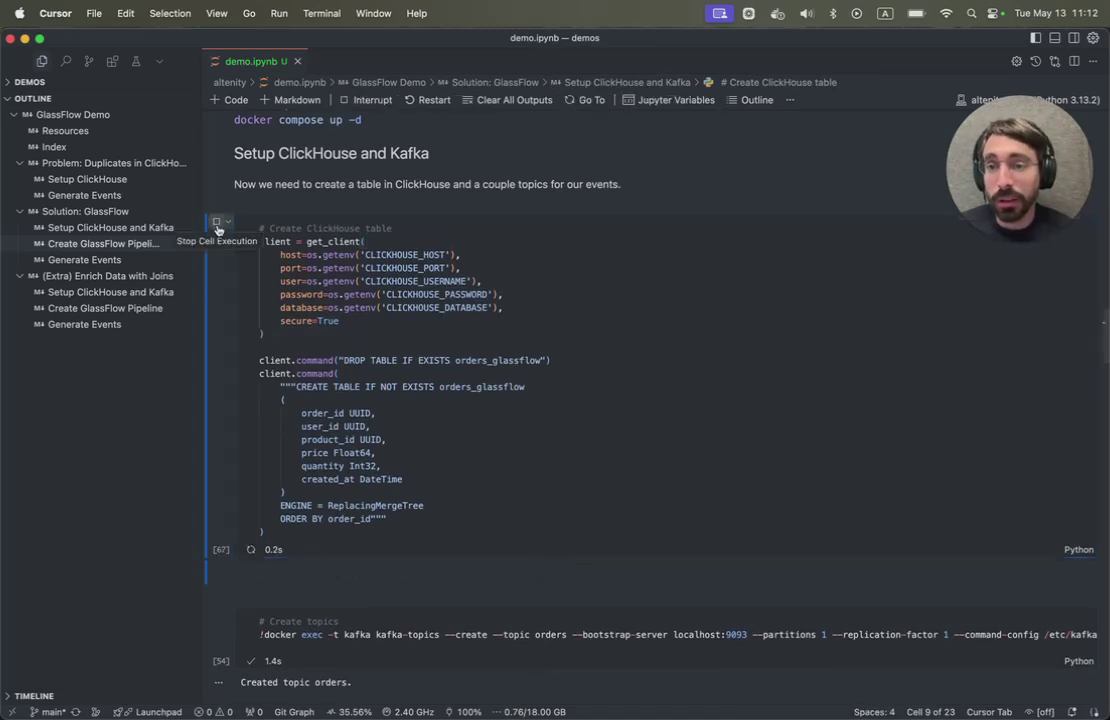
# - Recreate the orders Kafka topic with the Create topics cell
pyautogui.scroll(-5, 346, 370)
pyautogui.scroll(-4, 346, 370)
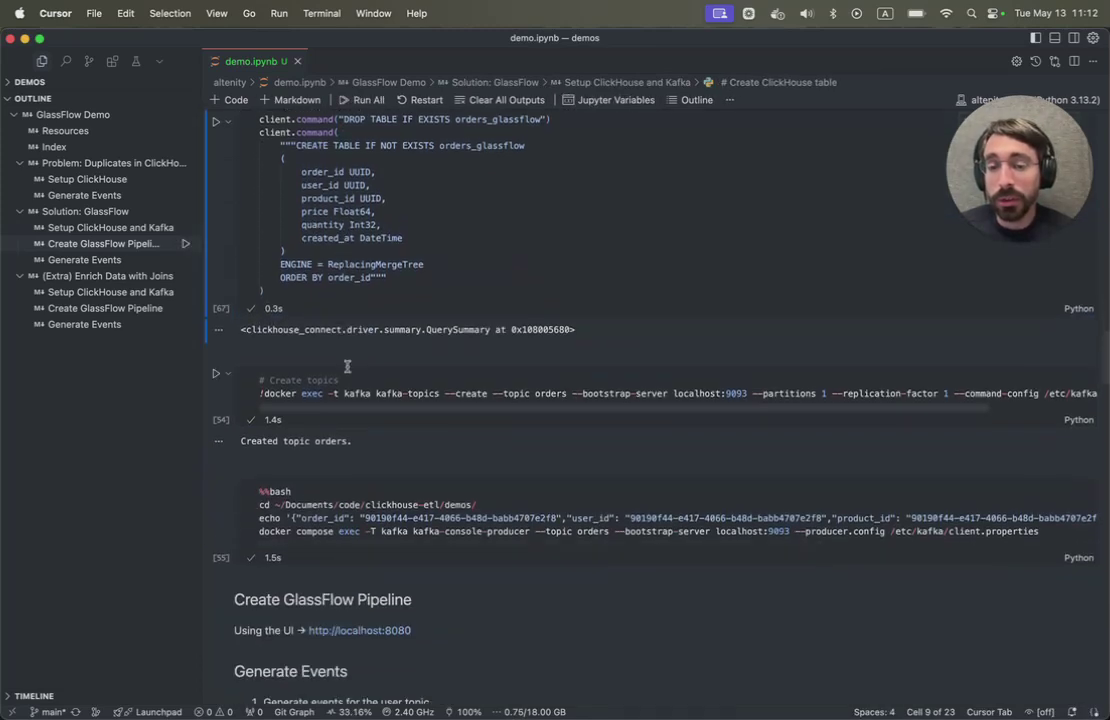
pyautogui.click(337, 393)
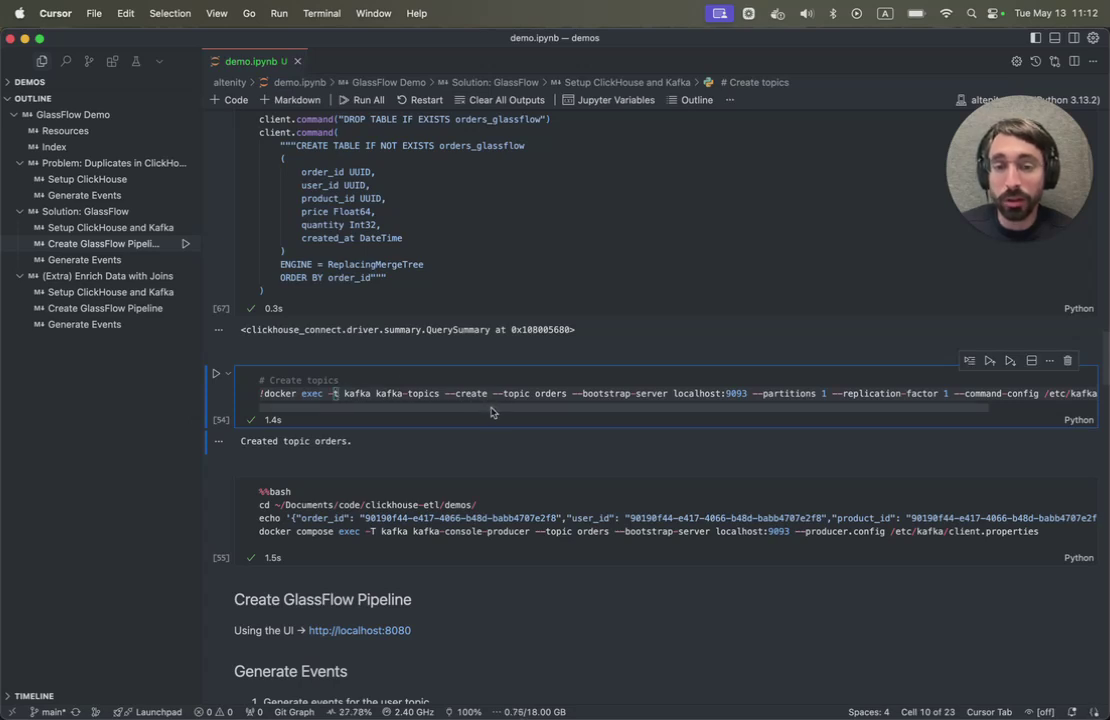
pyautogui.click(215, 373)
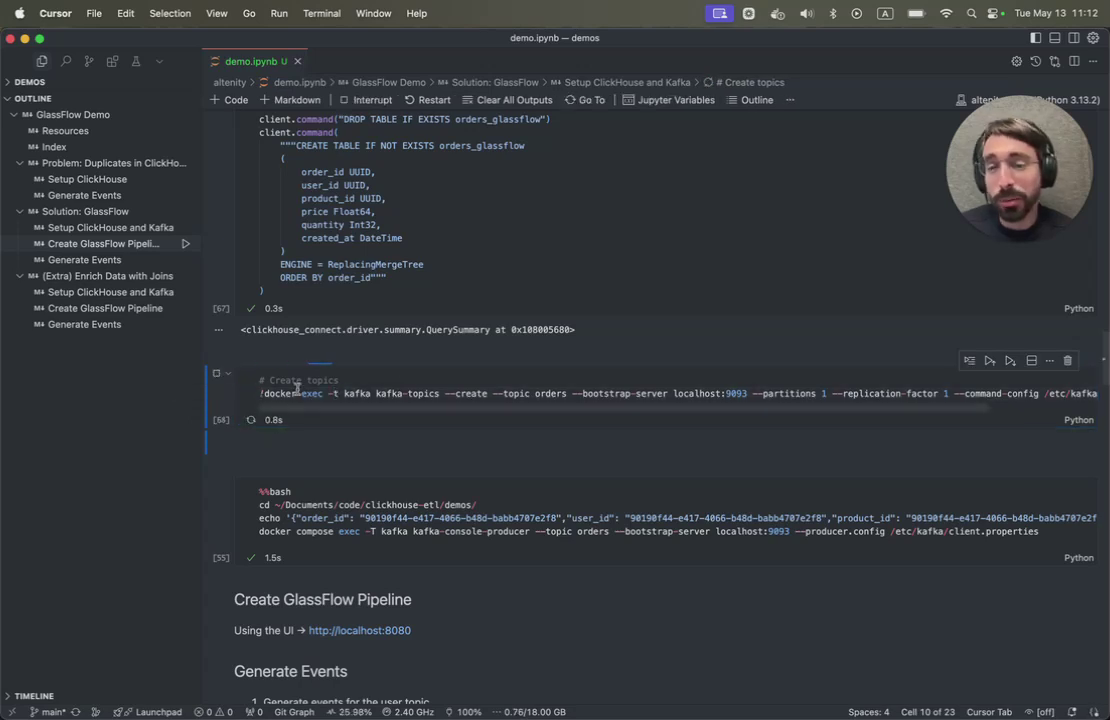
# - Send a sample order event to the orders topic with kafka-console-producer
pyautogui.scroll(-2, 297, 388)
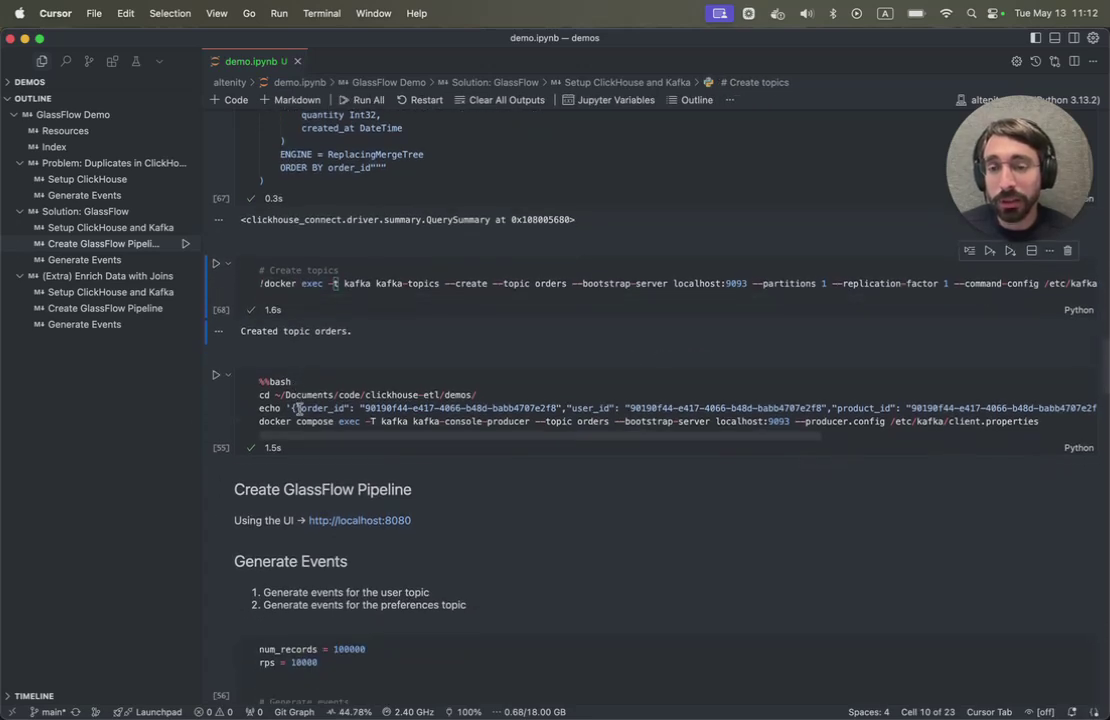
pyautogui.click(299, 410)
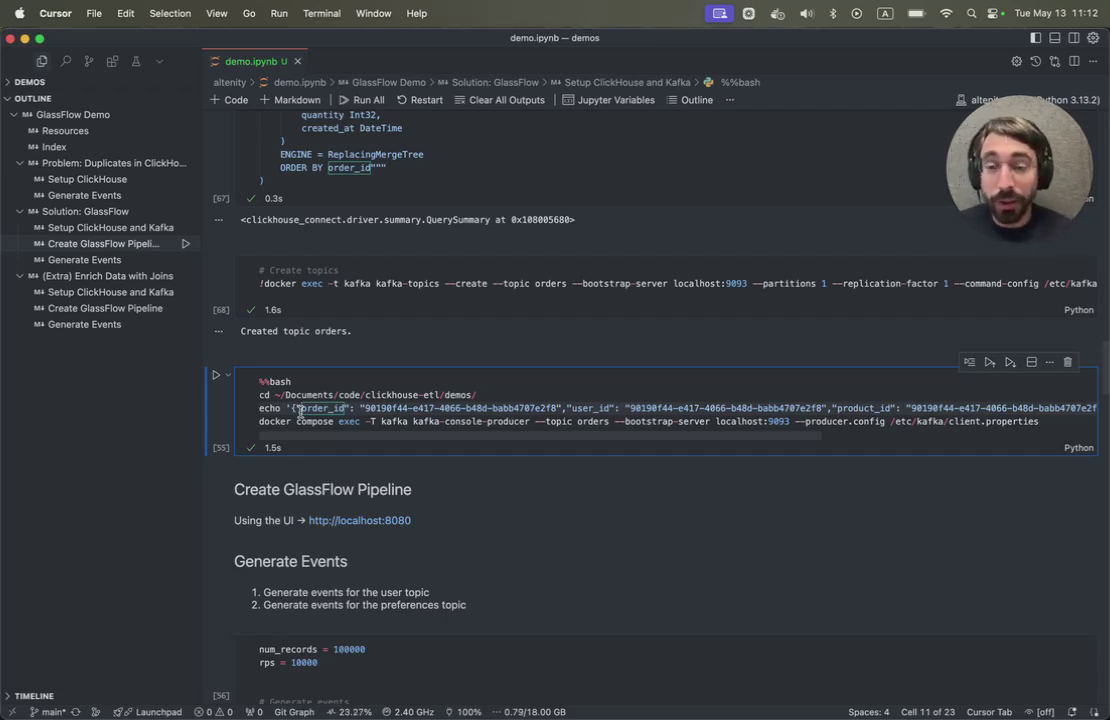
pyautogui.hotkey('ctrl', 'Return')
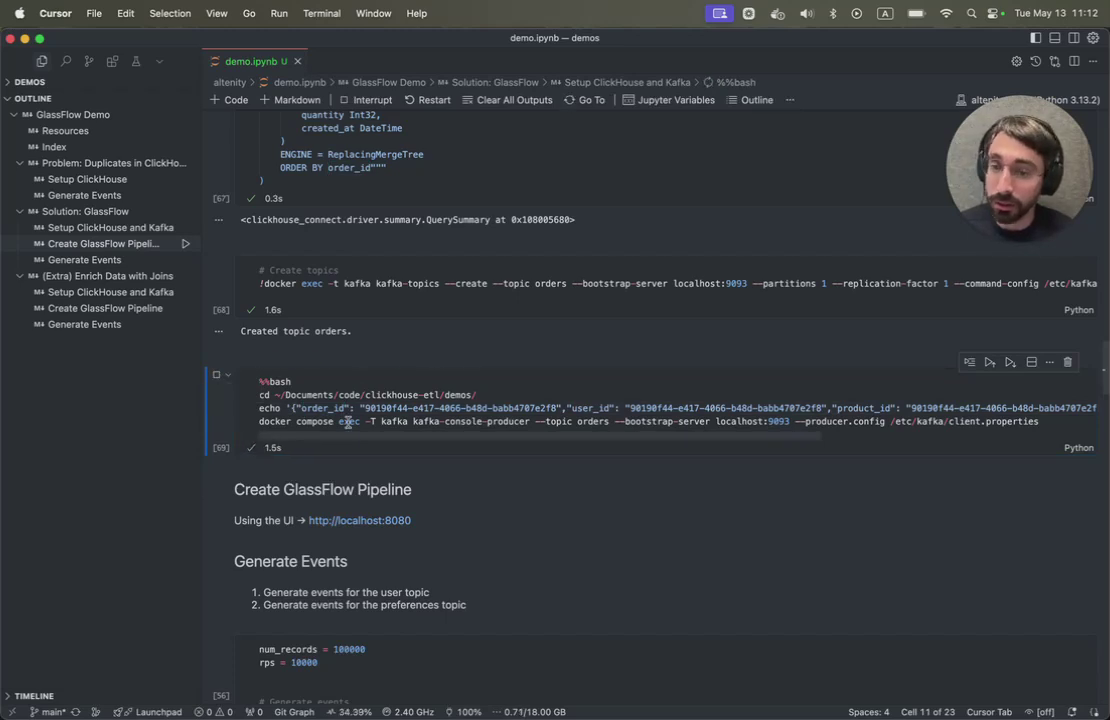
pyautogui.scroll(-5, 347, 422)
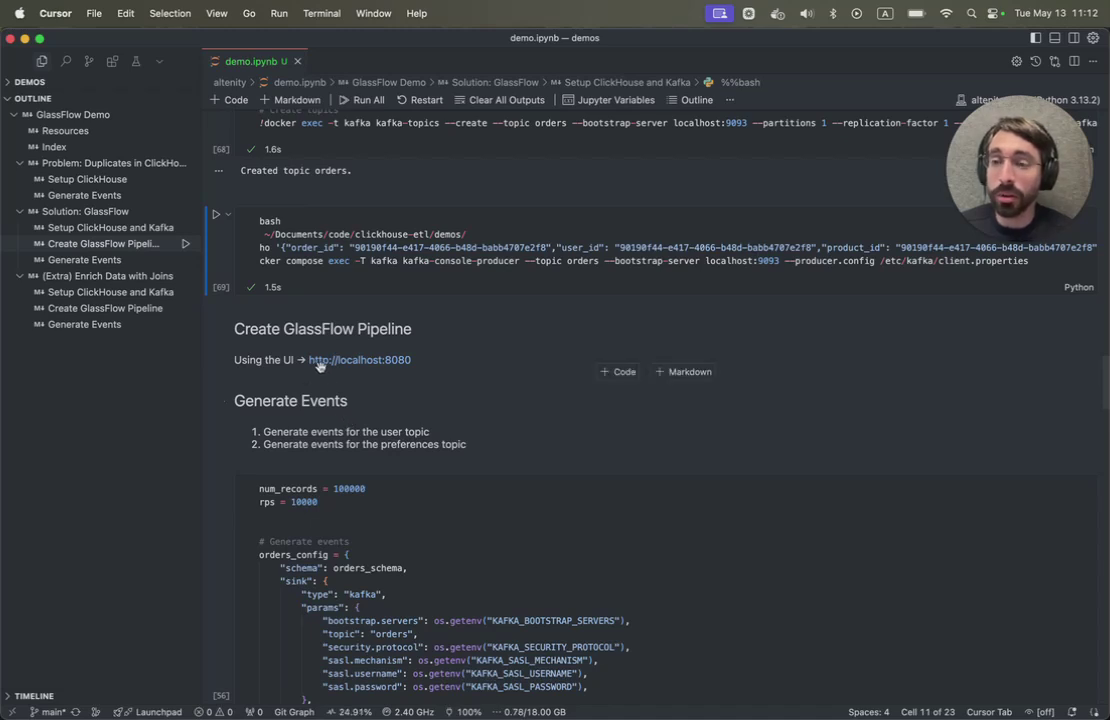
# - Open GlassFlow at localhost:8080/home in Firefox and choose the Deduplicate pipeline type
pyautogui.press('super+Tab')
pyautogui.press('super+Tab')
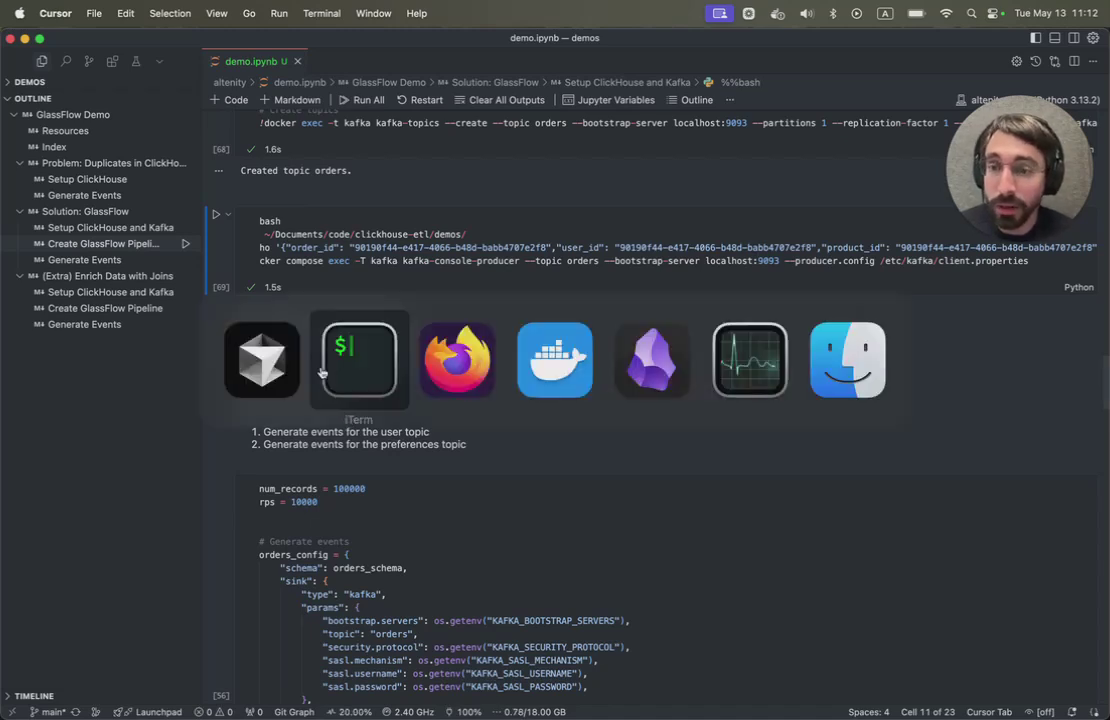
pyautogui.click(18, 133)
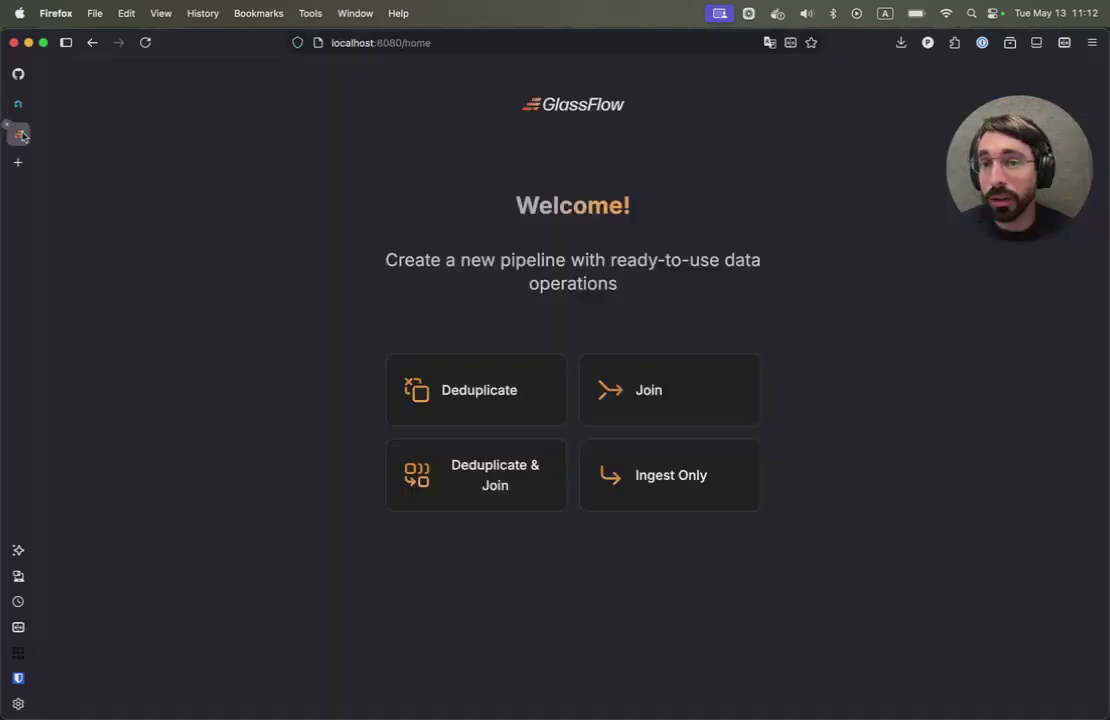
pyautogui.click(424, 43)
pyautogui.moveTo(424, 43); pyautogui.dragTo(461, 43)
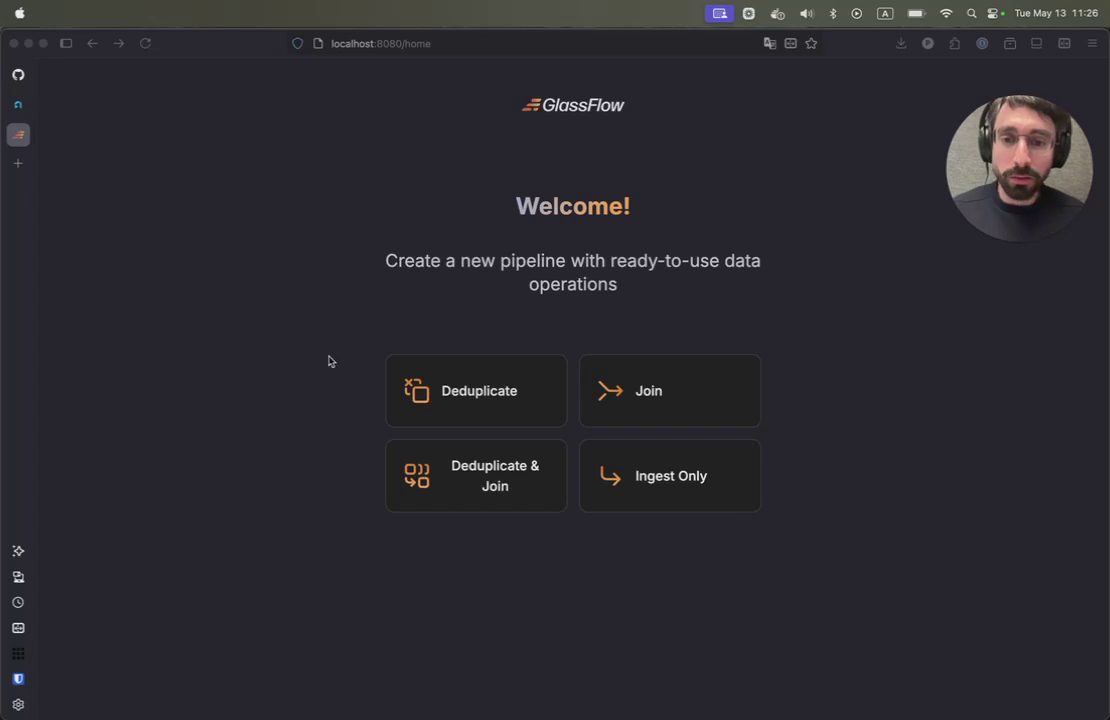
pyautogui.click(375, 330)
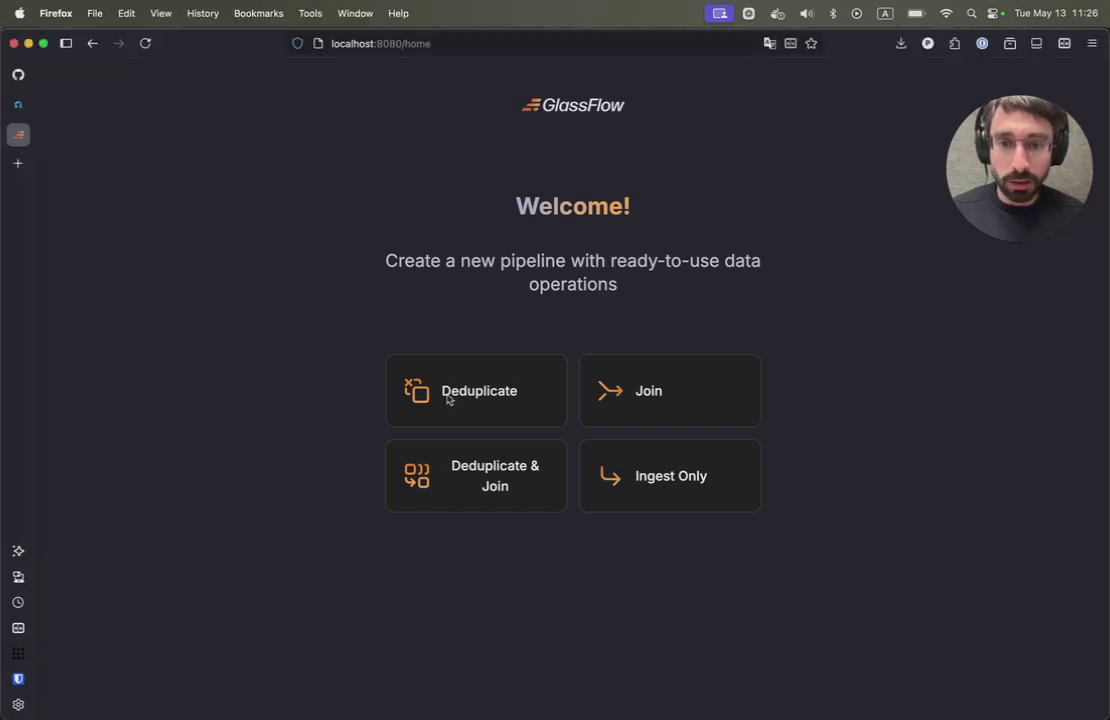
pyautogui.click(448, 399)
# - Set Bootstrap Servers to kafka:9094, enter the Kafka username and password, and continue
pyautogui.click(352, 400)
pyautogui.keyDown('shift'); pyautogui.click(154, 390); pyautogui.keyUp('shift')
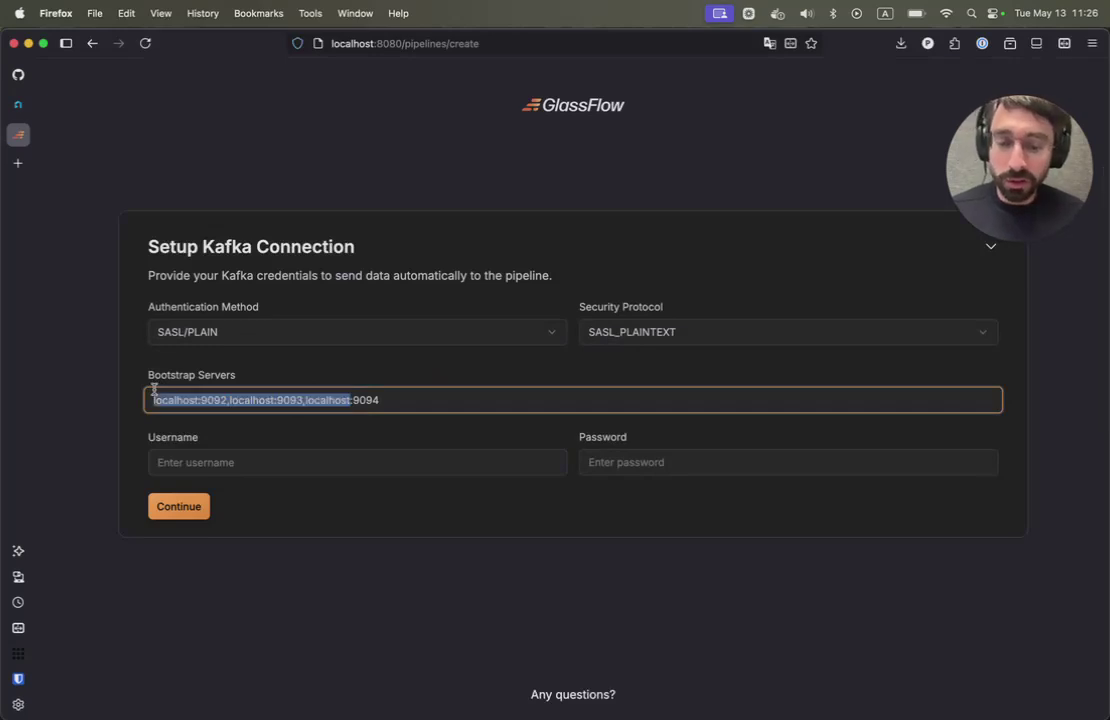
pyautogui.write('kafka')
pyautogui.press('Tab')
pyautogui.write('admin')
pyautogui.press('Tab')
pyautogui.write('ad')
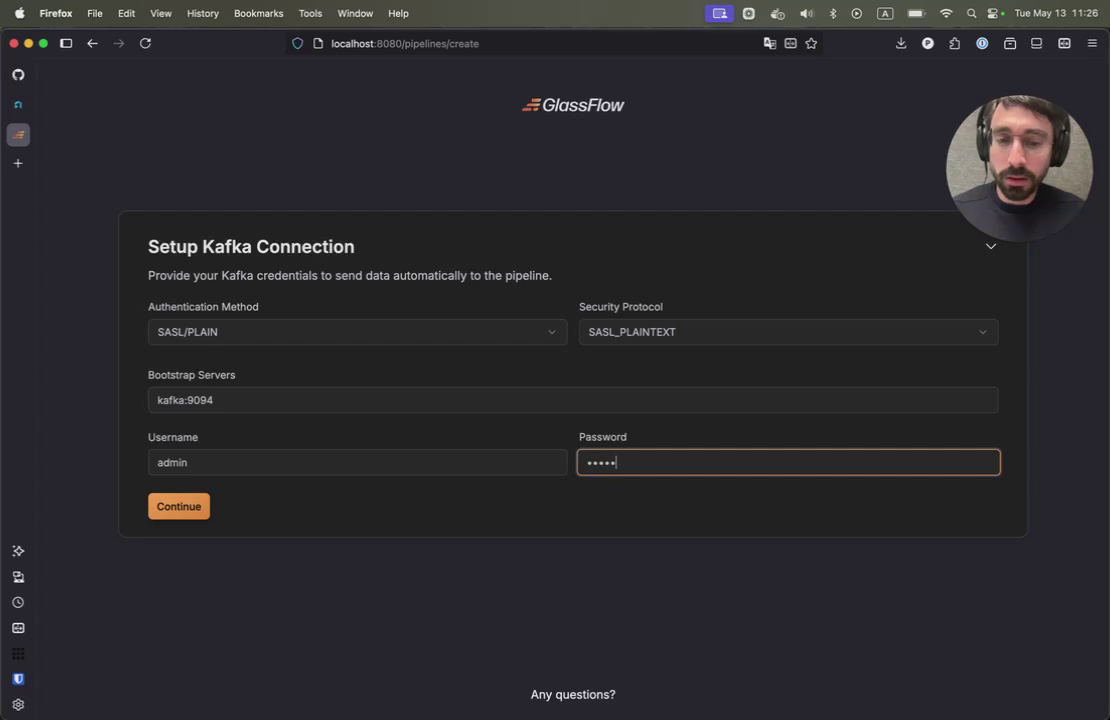
pyautogui.press('Return')
# - Use the orders Kafka topic as the pipeline source
pyautogui.click(193, 419)
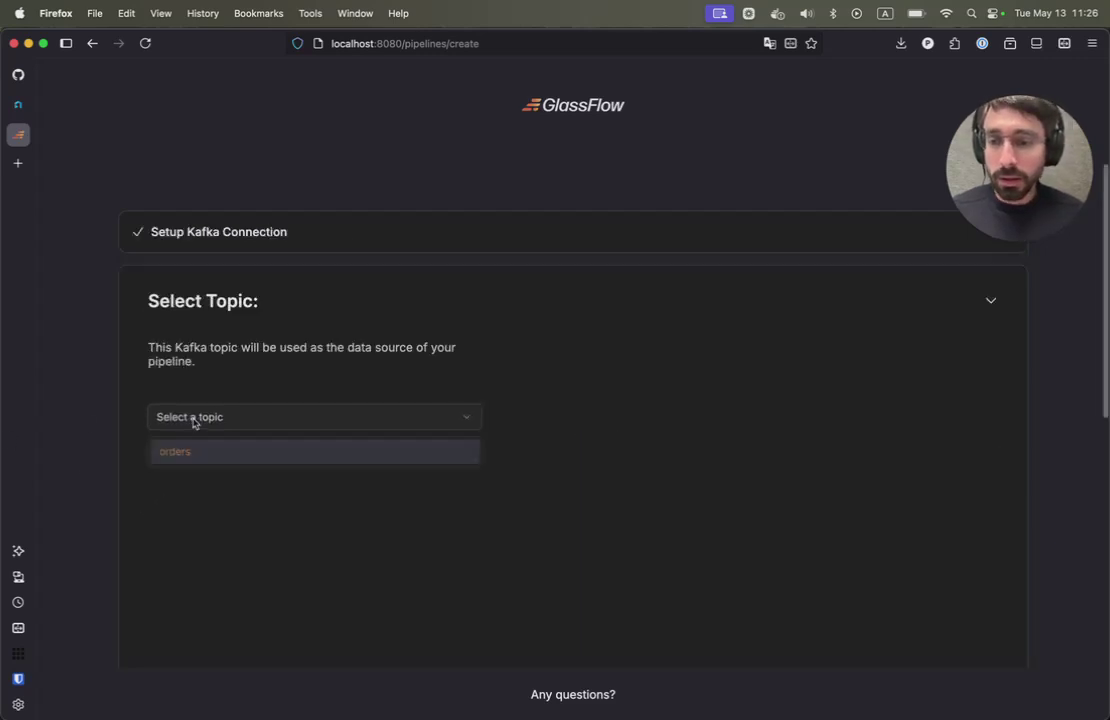
pyautogui.click(178, 452)
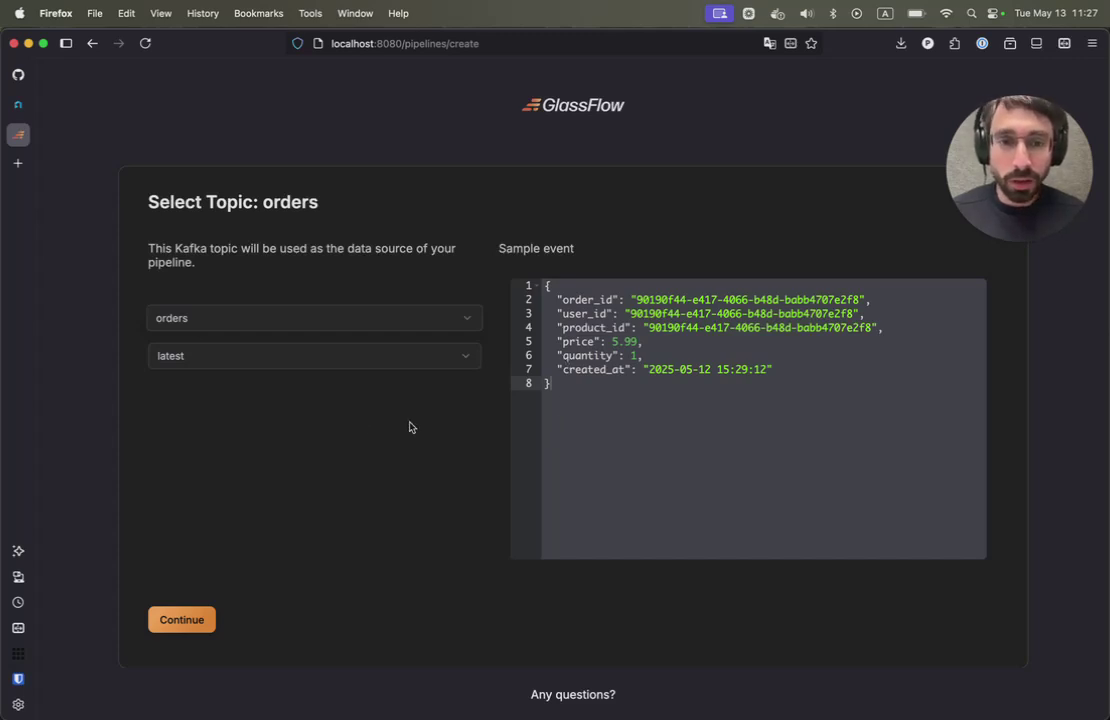
pyautogui.click(180, 620)
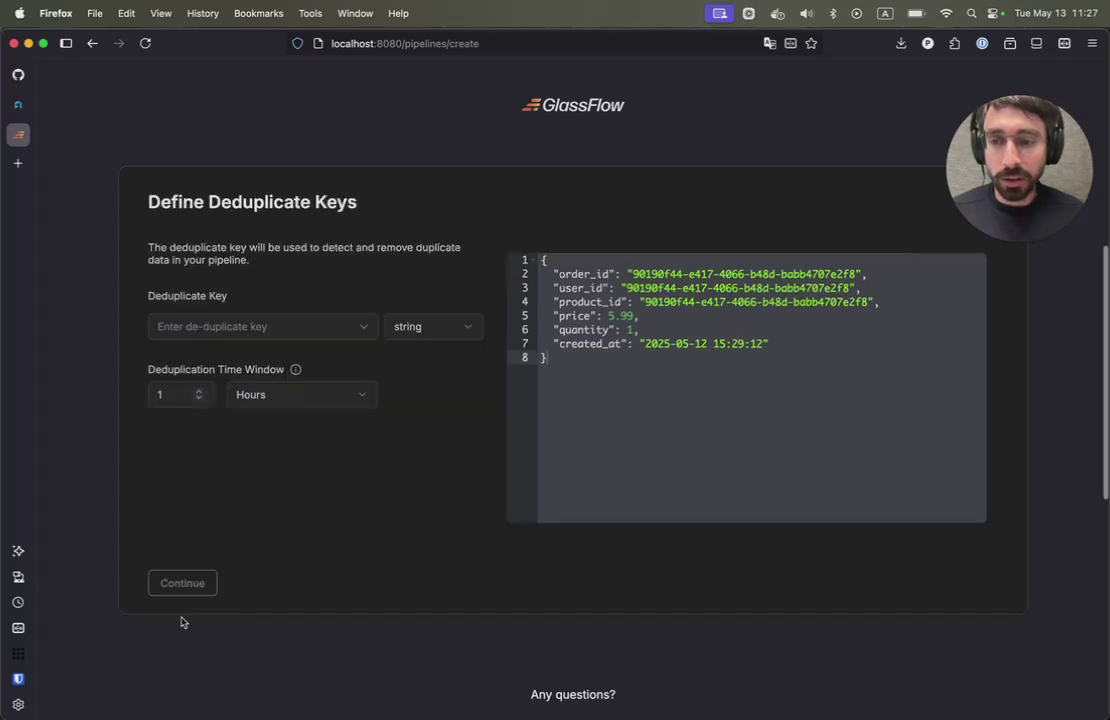
# - Deduplicate on order_id over a 1-day window and continue
pyautogui.click(231, 328)
pyautogui.click(163, 360)
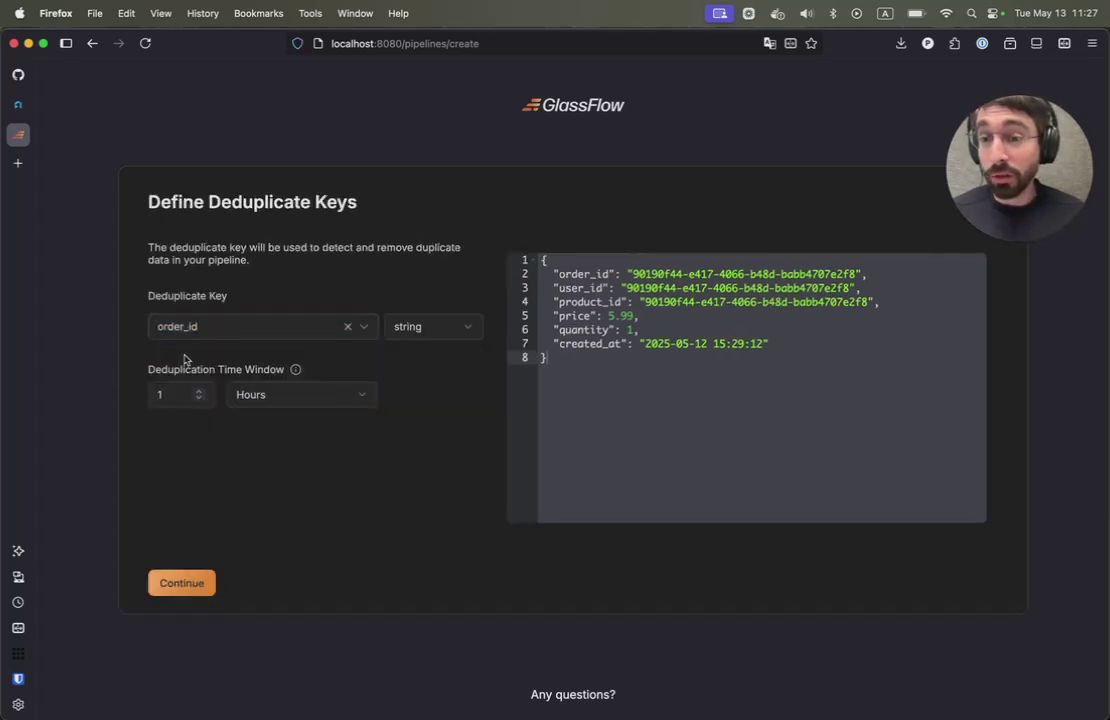
pyautogui.click(240, 400)
pyautogui.click(252, 499)
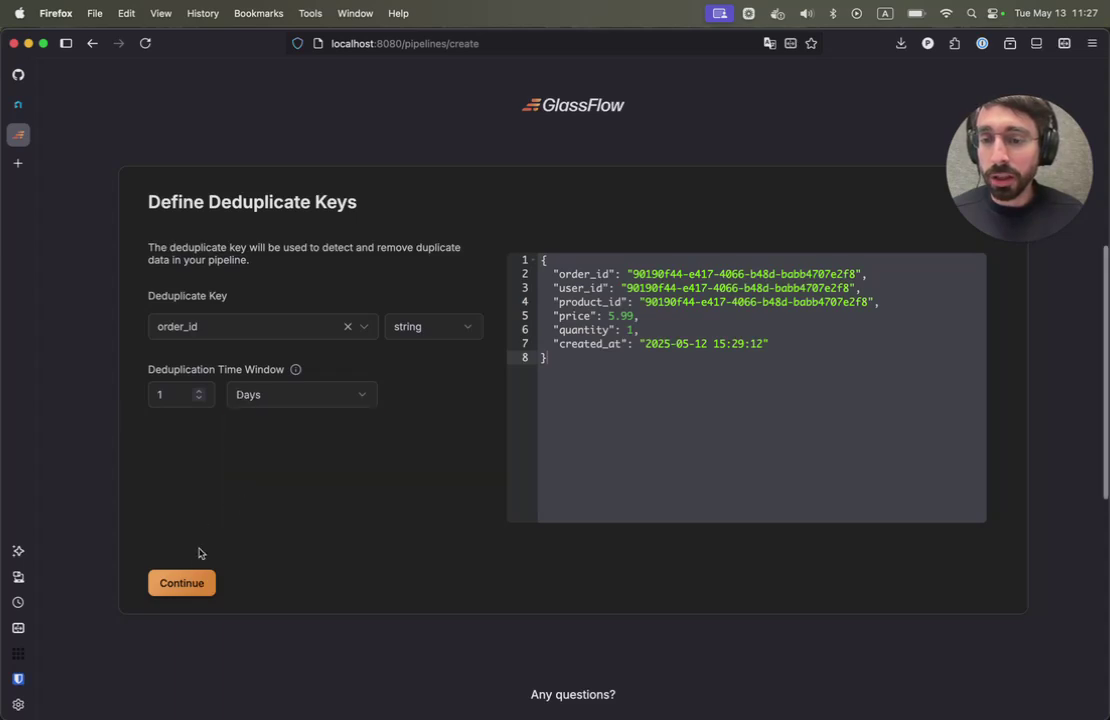
pyautogui.click(182, 583)
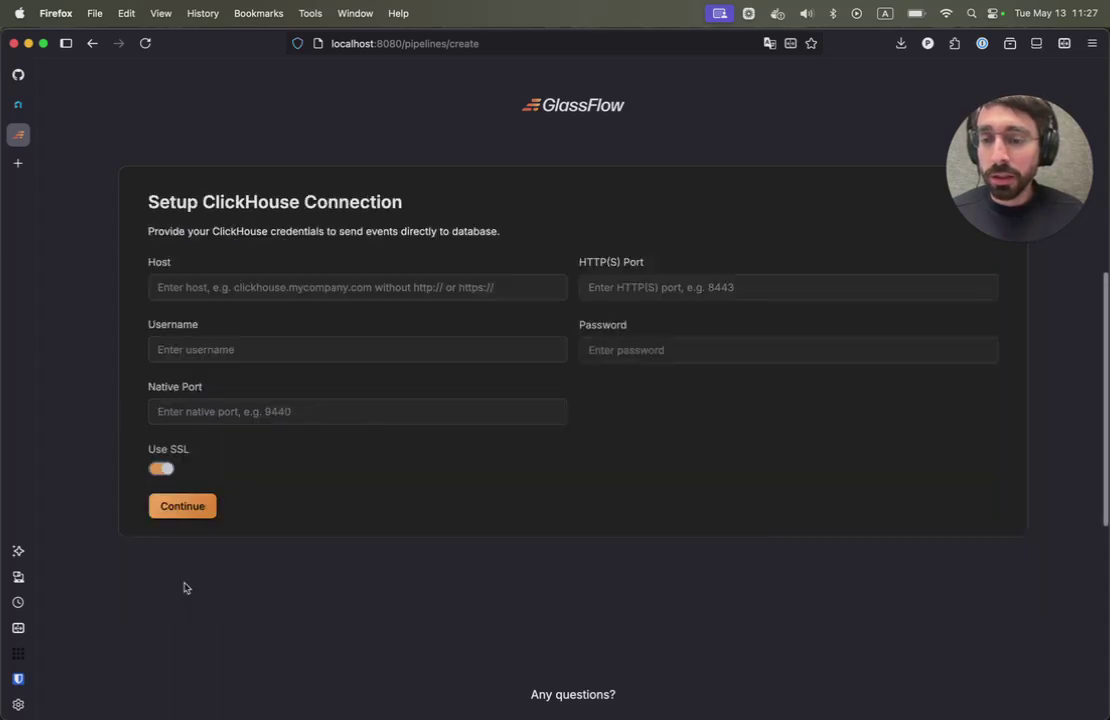
# - Connect to the saved Altinity.Cloud ClickHouse host with HTTPS port 8443, native port 9440 and saved username
pyautogui.click(230, 287)
pyautogui.click(227, 309)
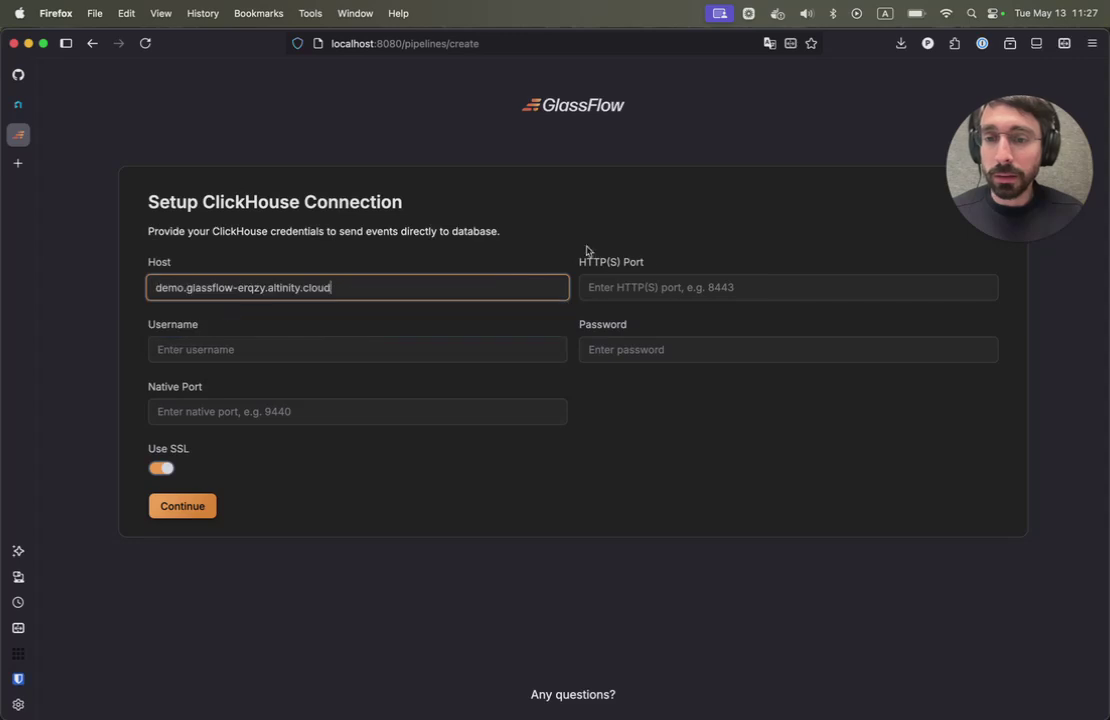
pyautogui.click(657, 287)
pyautogui.click(620, 309)
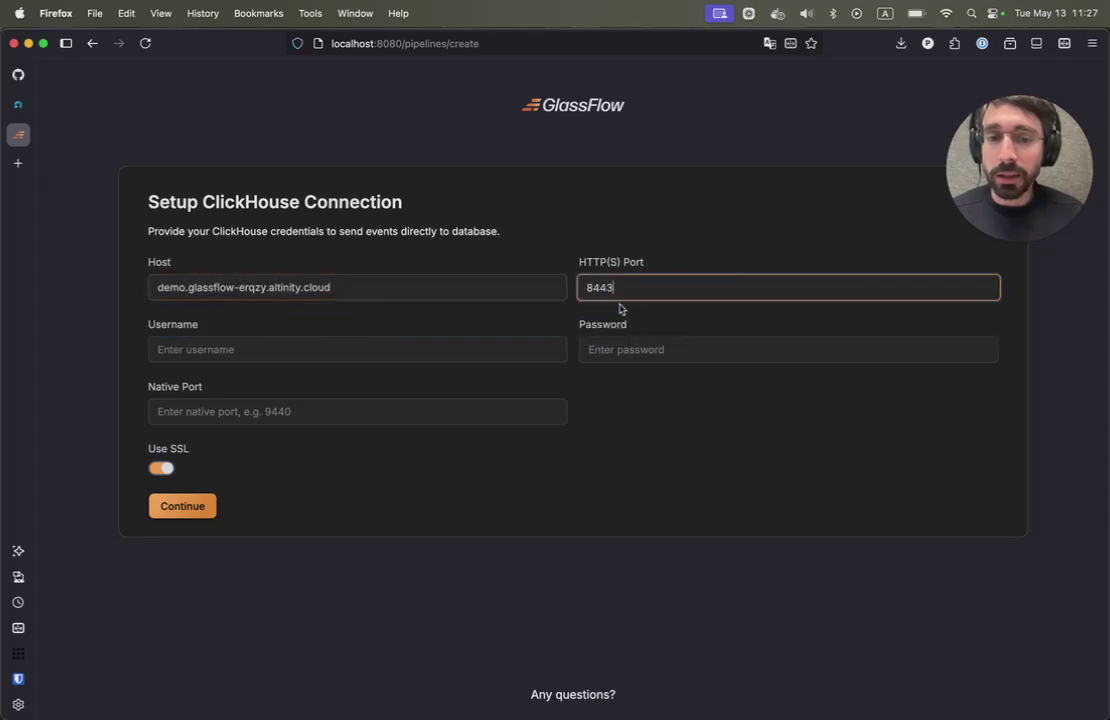
pyautogui.click(270, 349)
pyautogui.click(202, 373)
pyautogui.click(191, 411)
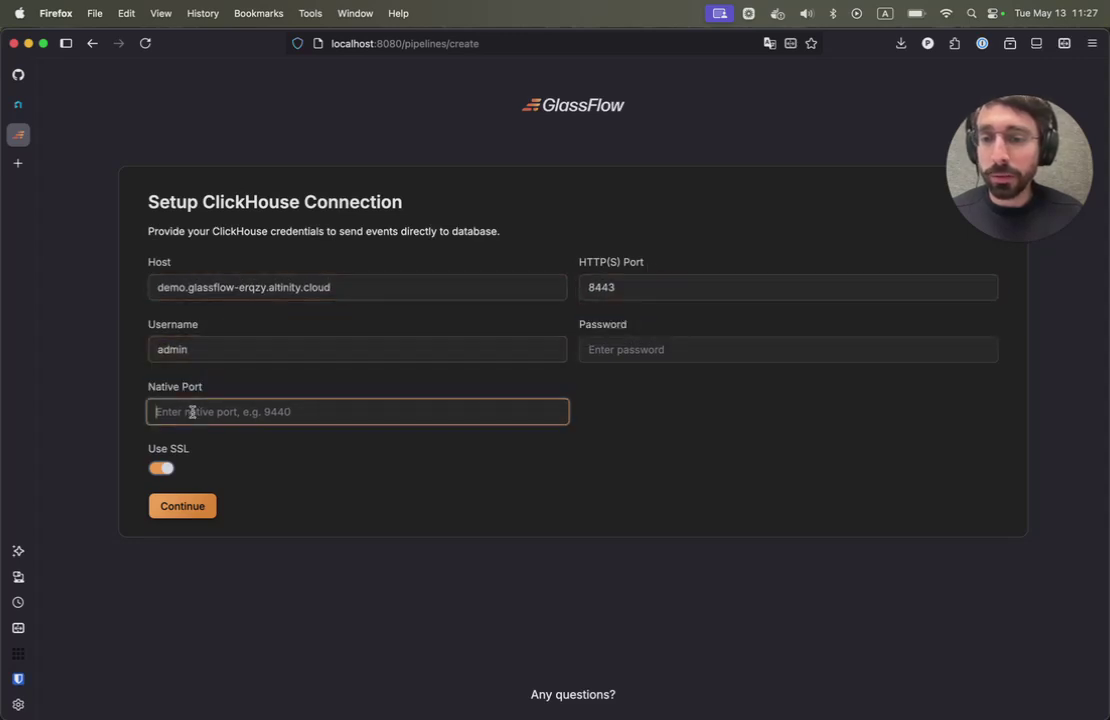
pyautogui.click(173, 436)
pyautogui.click(175, 509)
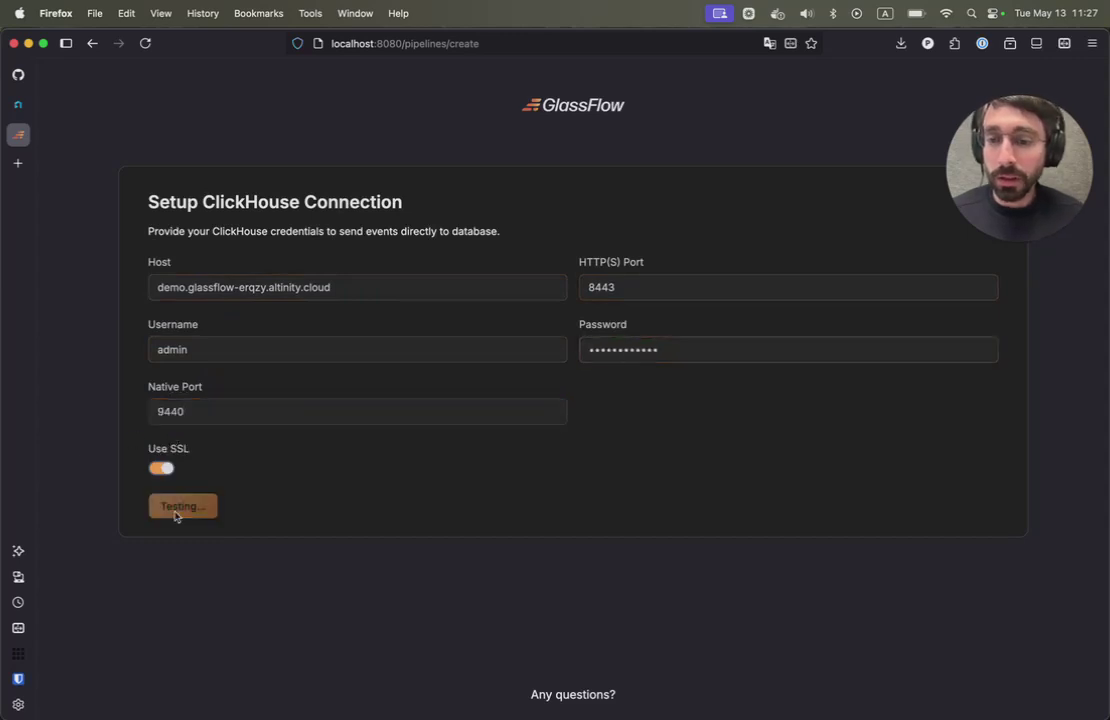
# - Set the destination to the orders_glassflow table in the default database
pyautogui.click(260, 300)
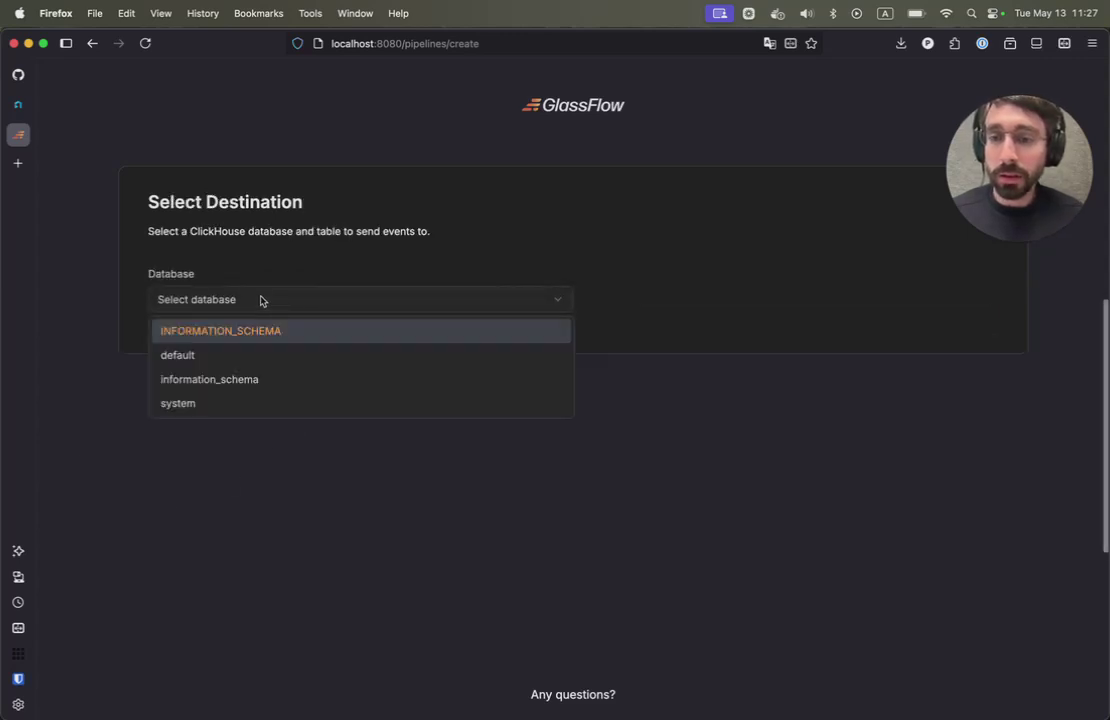
pyautogui.click(211, 356)
pyautogui.click(597, 299)
pyautogui.click(619, 366)
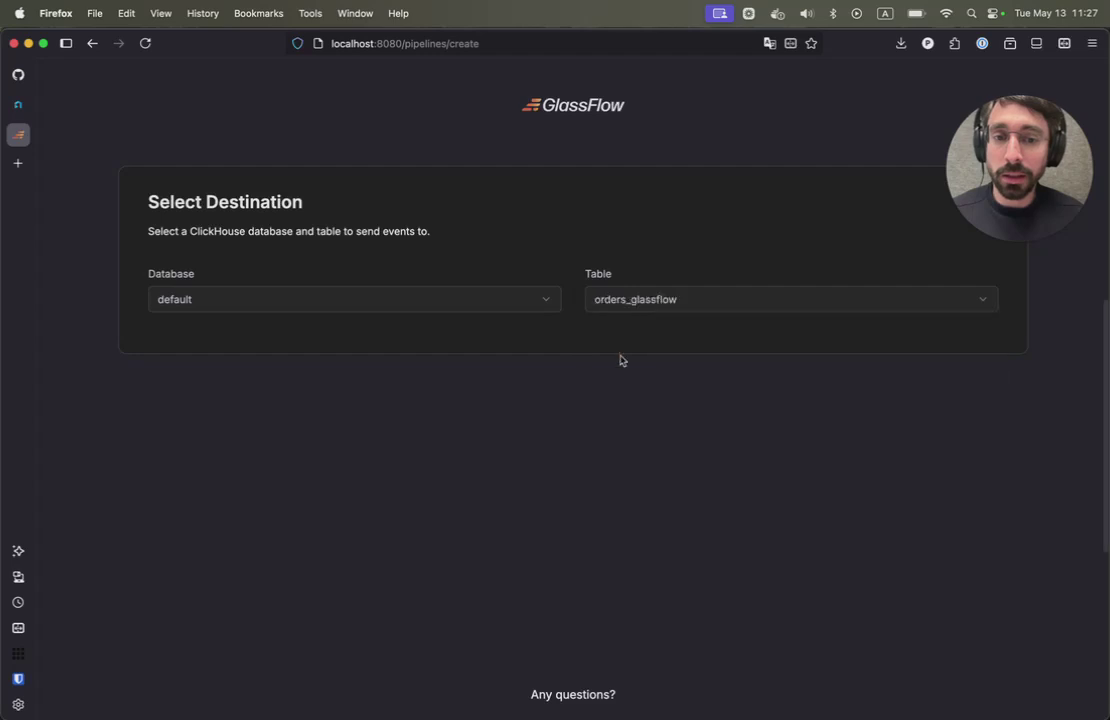
# - Scroll down the ClickHouse destination step to the orders_glassflow field-mapping list
pyautogui.scroll(-2, 362, 393)
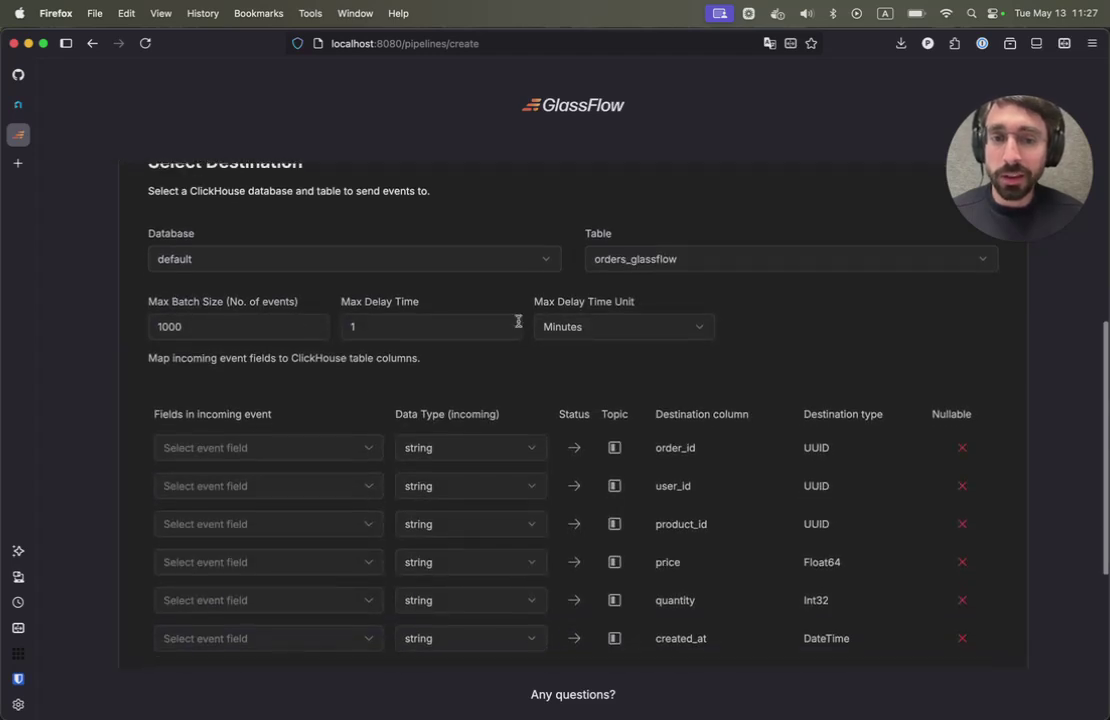
pyautogui.scroll(-1, 318, 403)
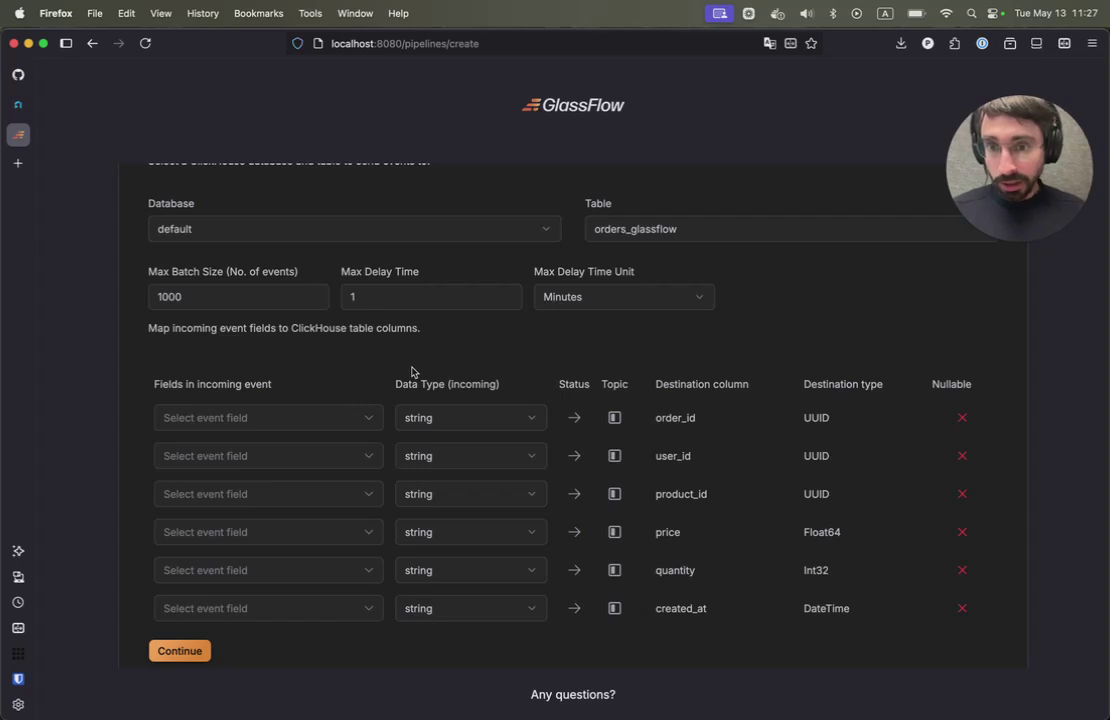
pyautogui.scroll(-1, 412, 372)
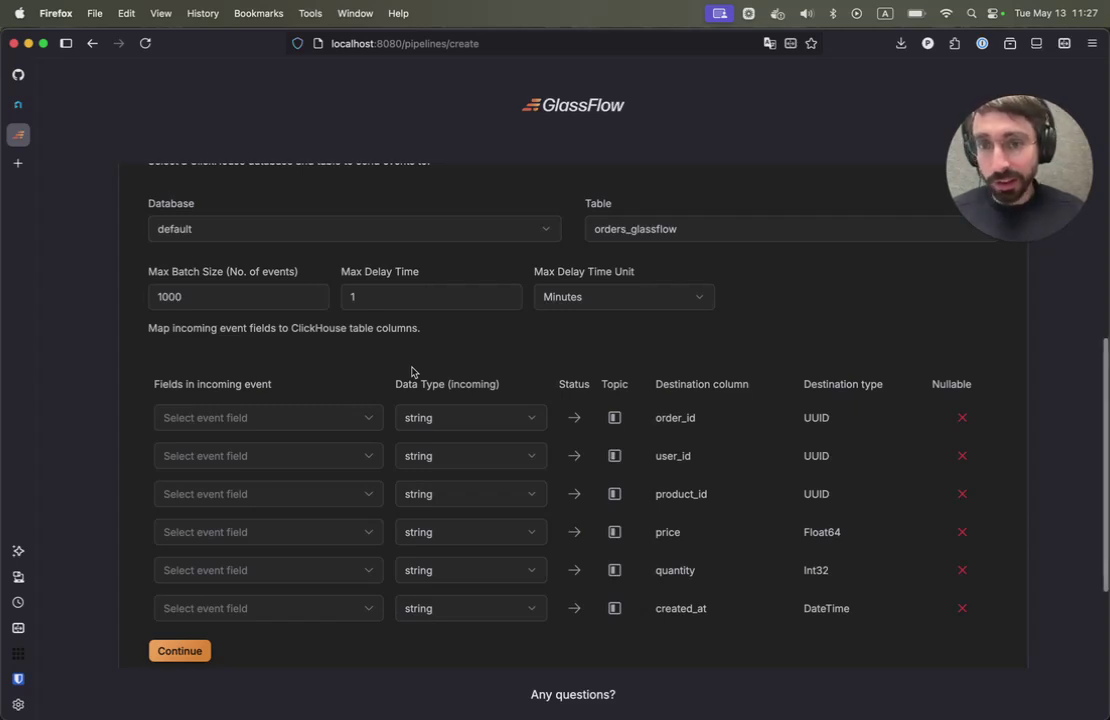
pyautogui.scroll(-1, 412, 372)
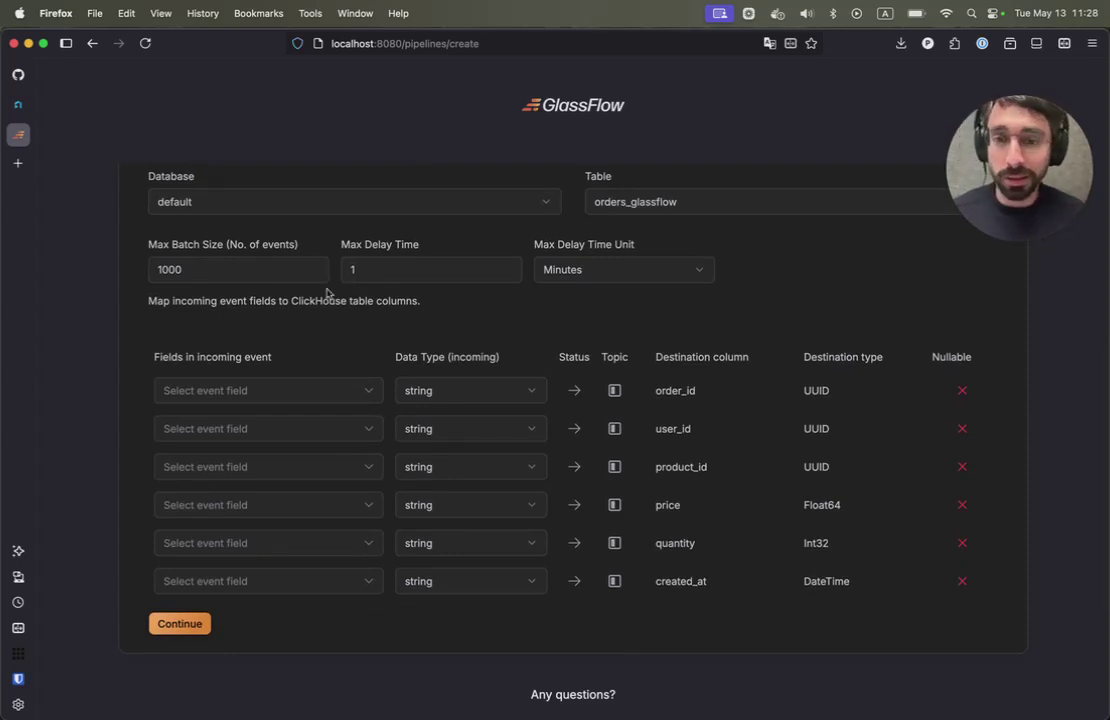
pyautogui.scroll(-1, 285, 322)
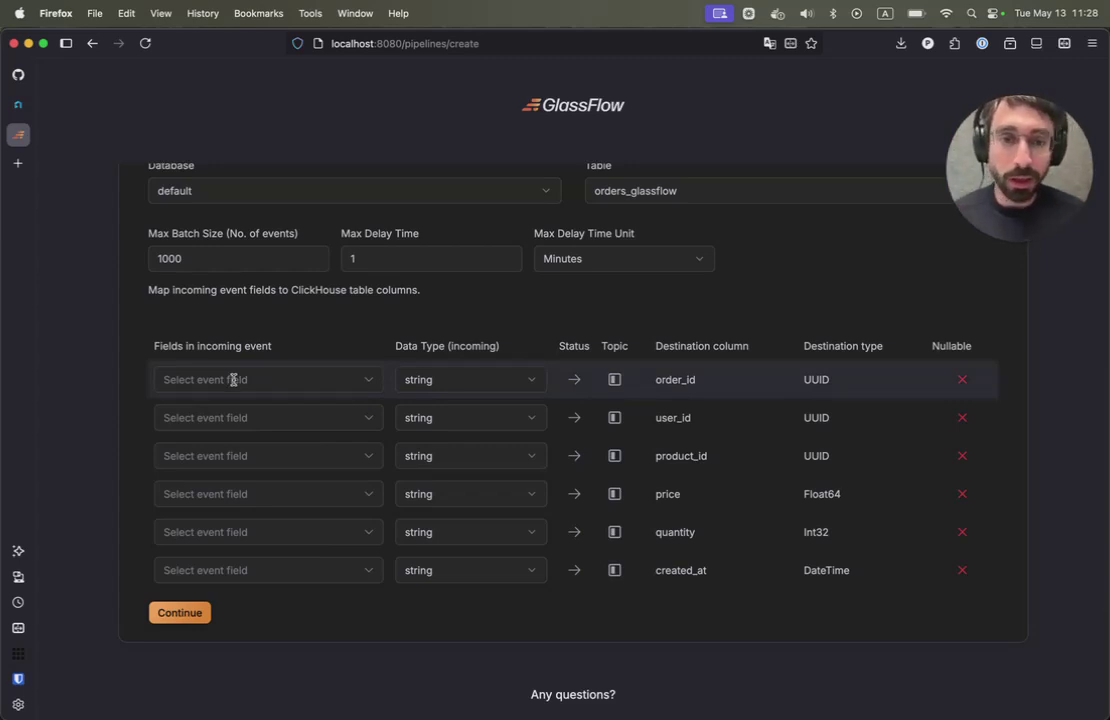
# - Map event fields order_id, user_id, product_id, price, quantity and created_at to their matching columns
pyautogui.click(232, 381)
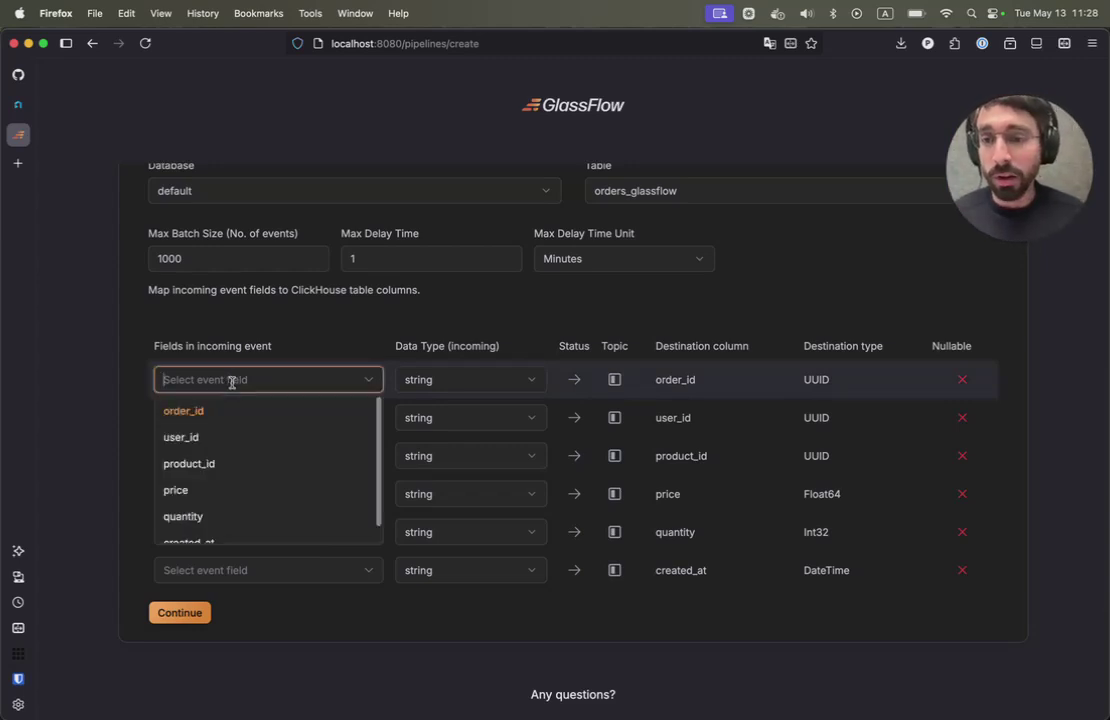
pyautogui.click(195, 414)
pyautogui.click(195, 417)
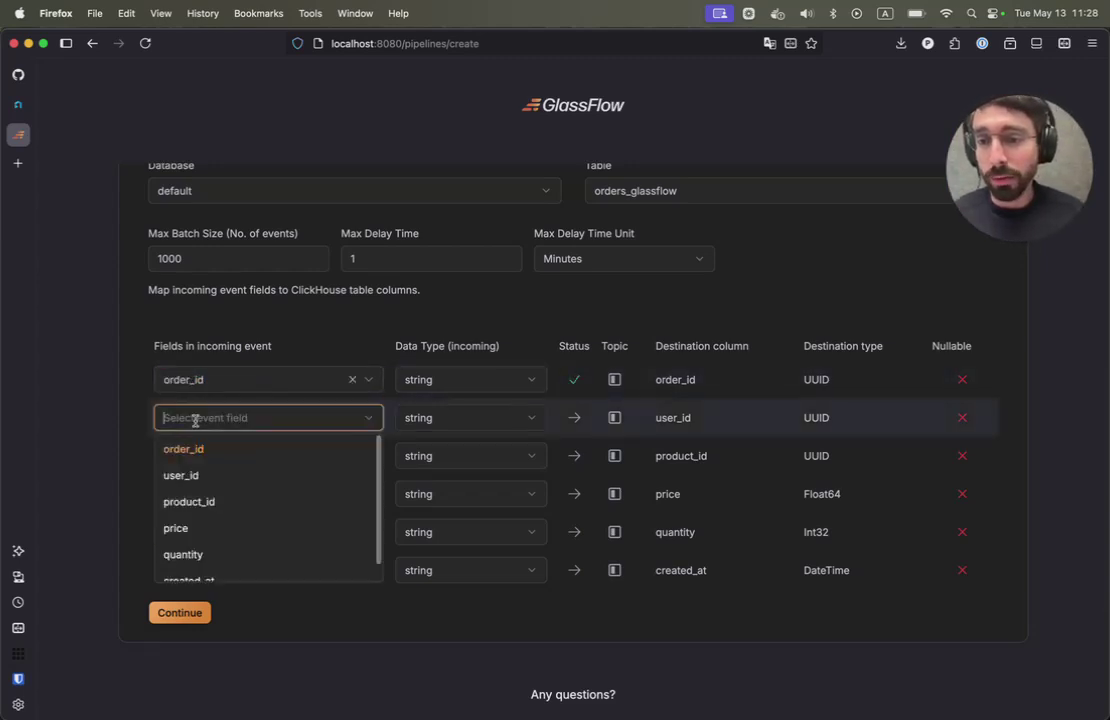
pyautogui.click(188, 474)
pyautogui.click(195, 462)
pyautogui.click(187, 540)
pyautogui.click(188, 494)
pyautogui.click(176, 588)
pyautogui.click(175, 531)
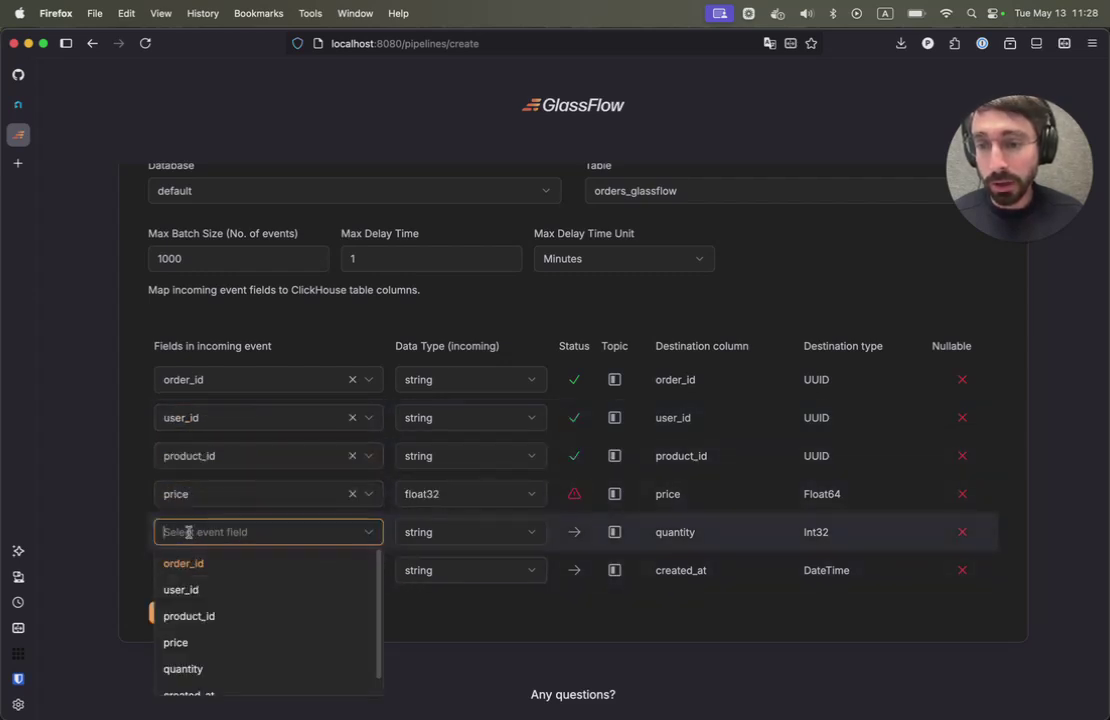
pyautogui.click(183, 653)
pyautogui.scroll(-1, 195, 540)
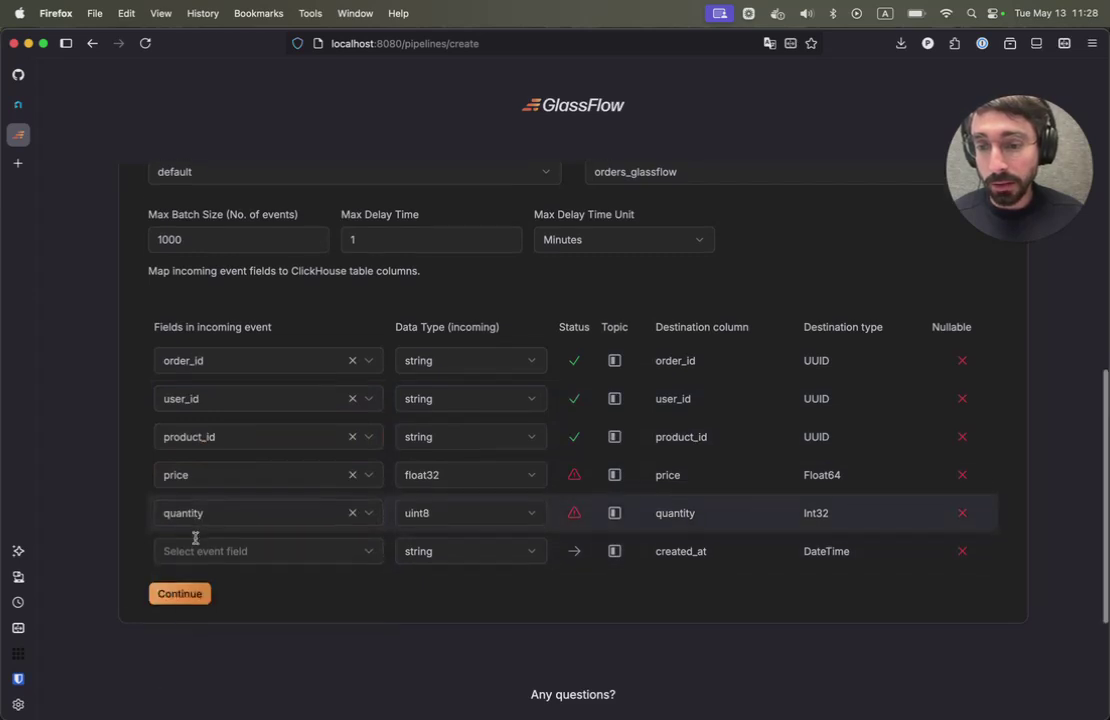
pyautogui.click(191, 551)
pyautogui.scroll(-1, 190, 636)
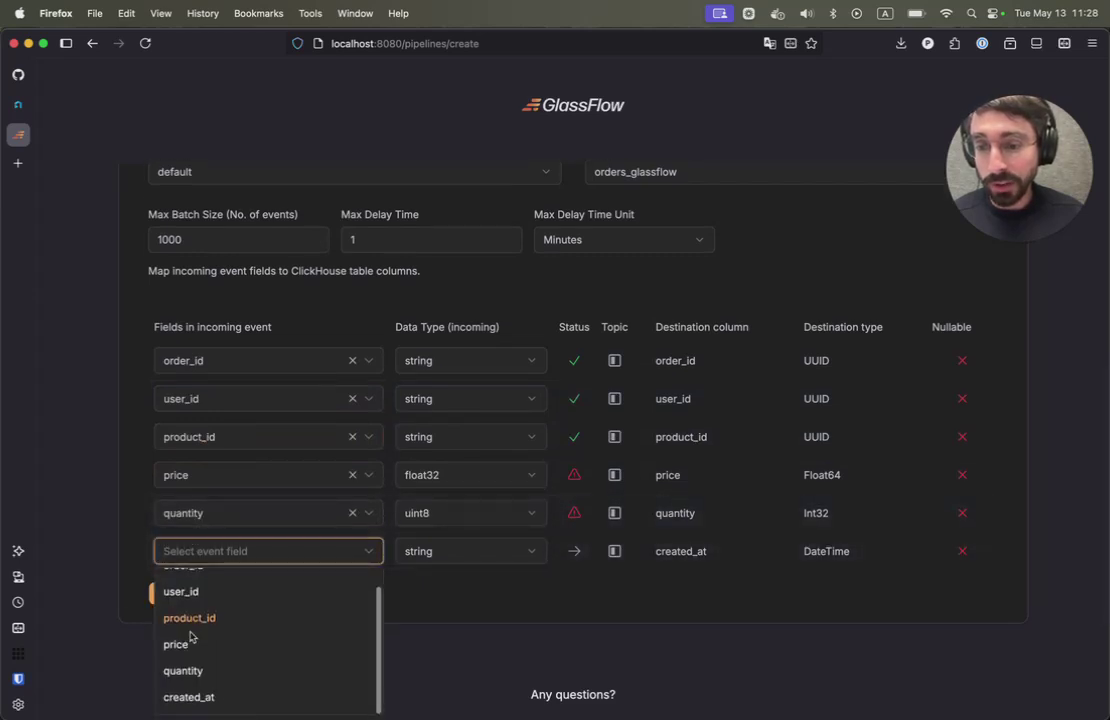
pyautogui.click(184, 702)
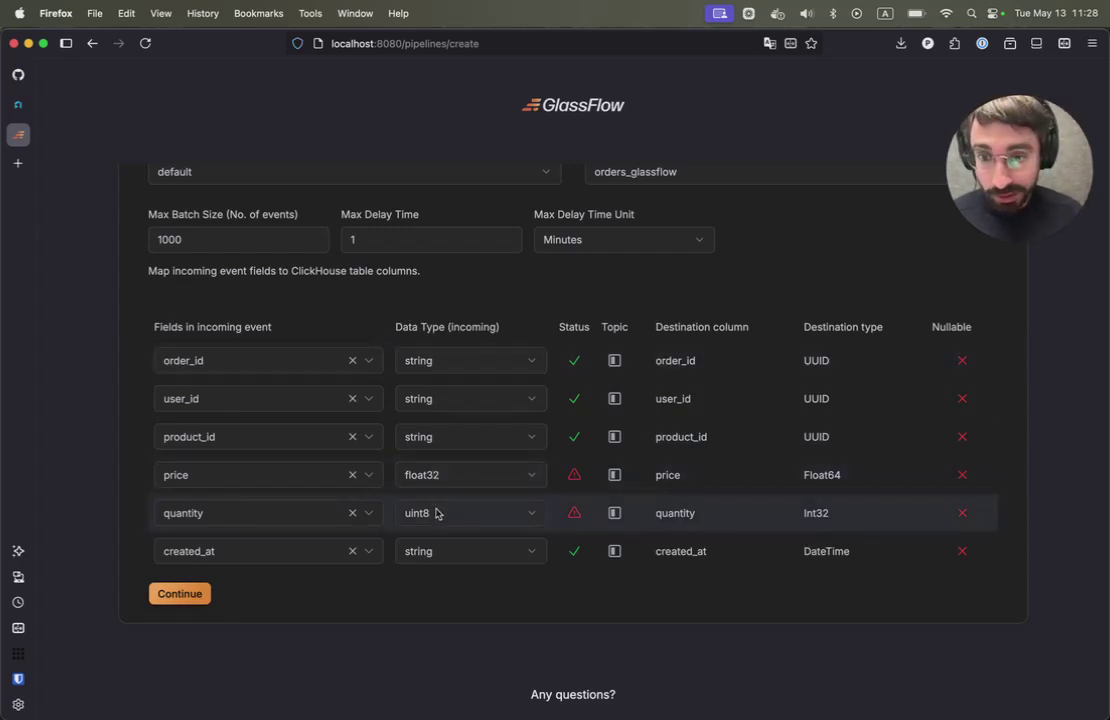
# - Set quantity's type to int32 and price's type to float64, then continue to the review
pyautogui.click(435, 513)
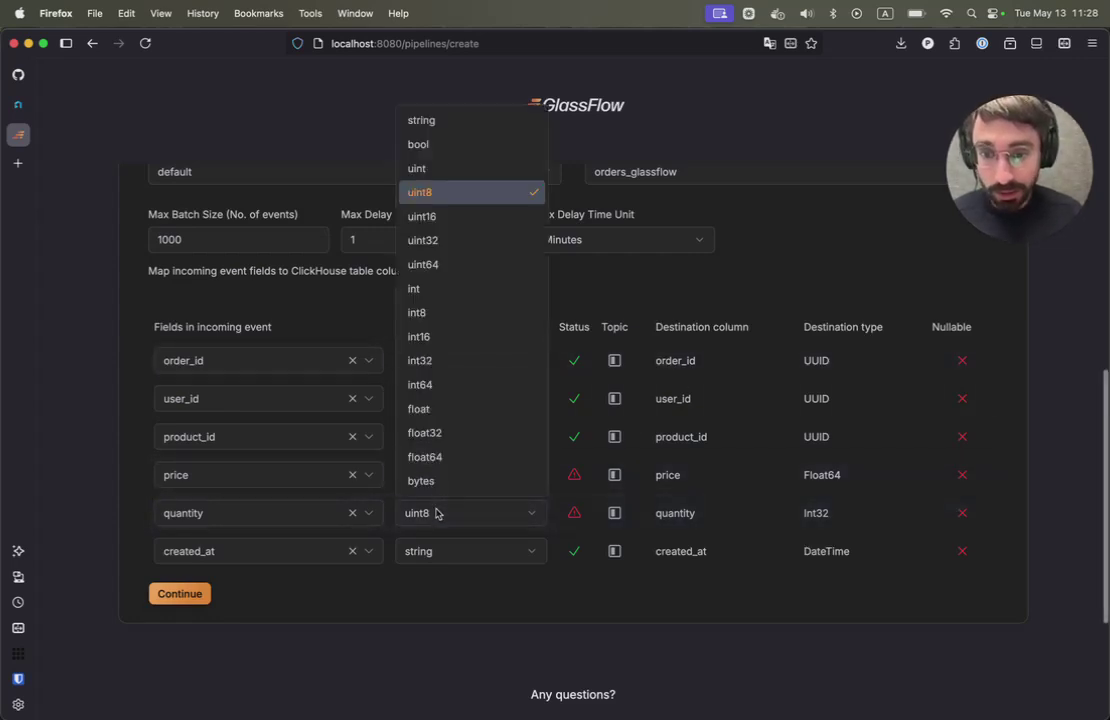
pyautogui.click(437, 361)
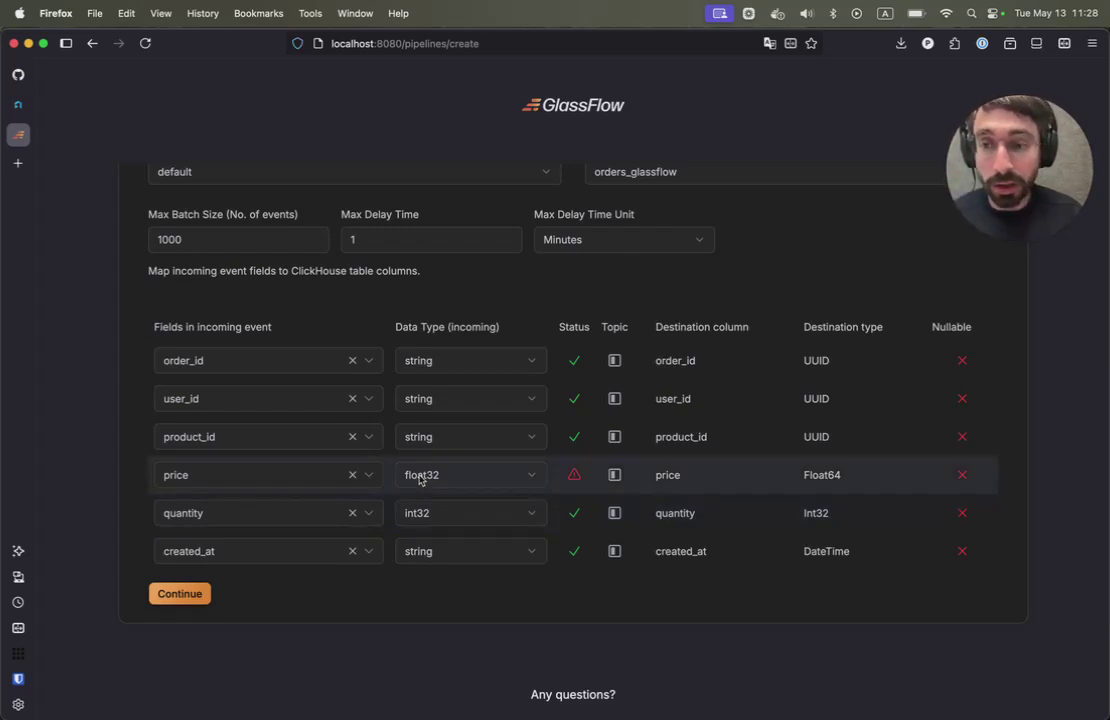
pyautogui.click(420, 478)
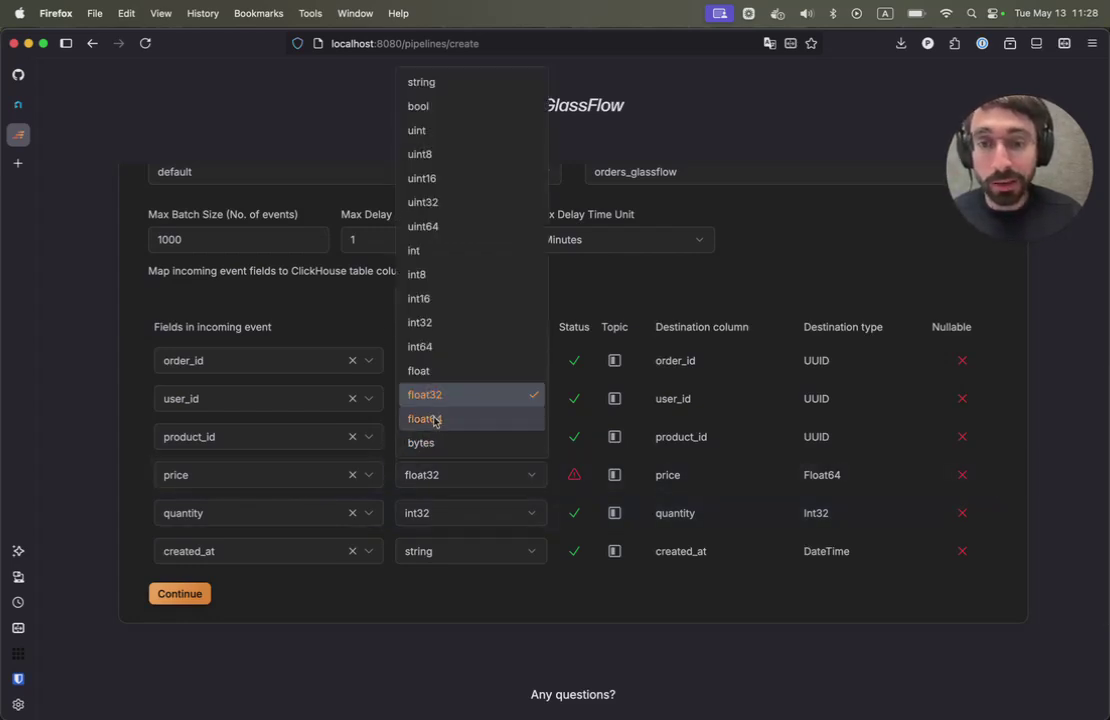
pyautogui.click(425, 421)
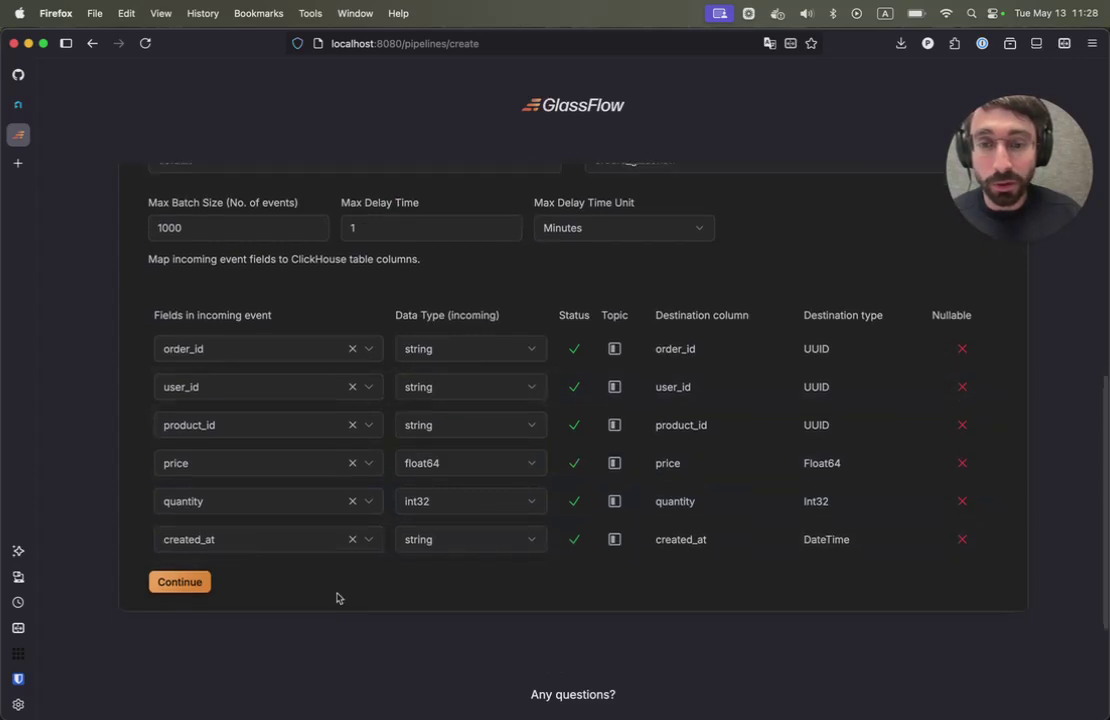
pyautogui.scroll(-1, 186, 576)
pyautogui.click(180, 563)
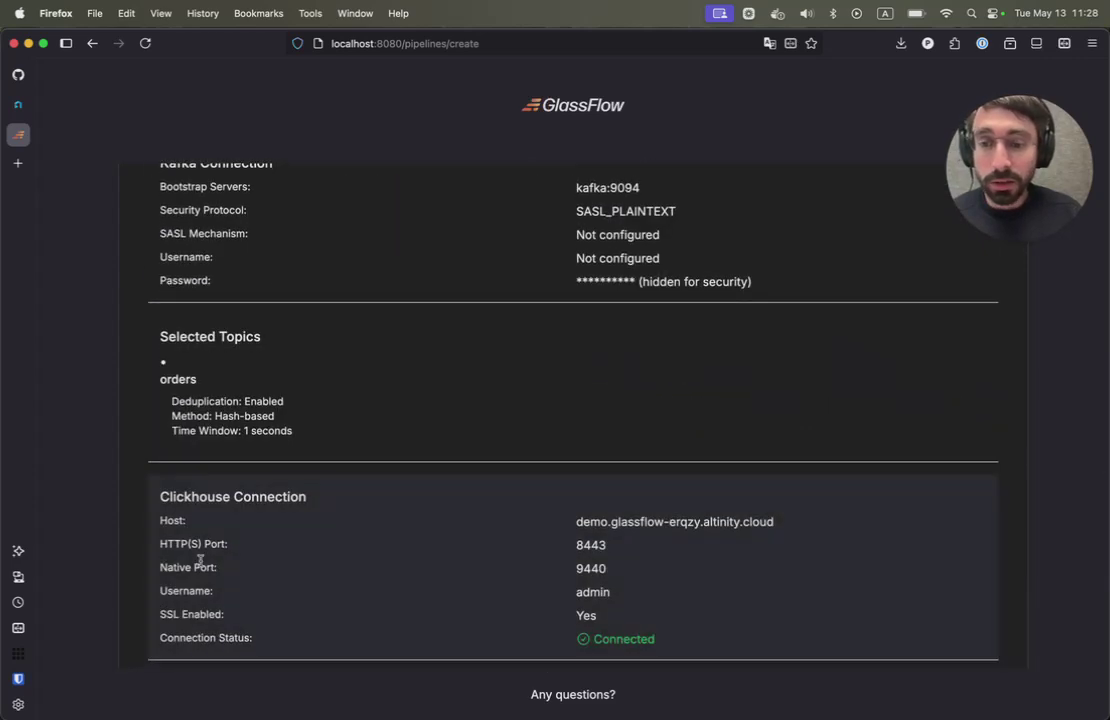
# - Deploy the reviewed pipeline and switch back to the Cursor notebook
pyautogui.scroll(3, 287, 570)
pyautogui.scroll(2, 287, 570)
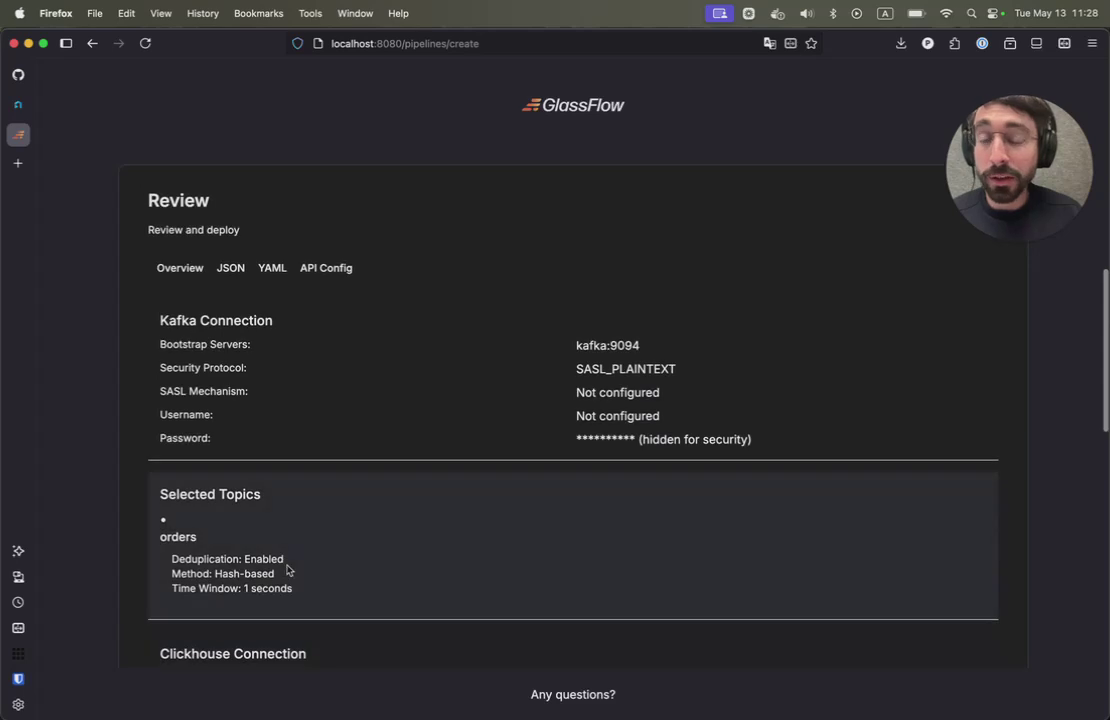
pyautogui.scroll(-10, 287, 570)
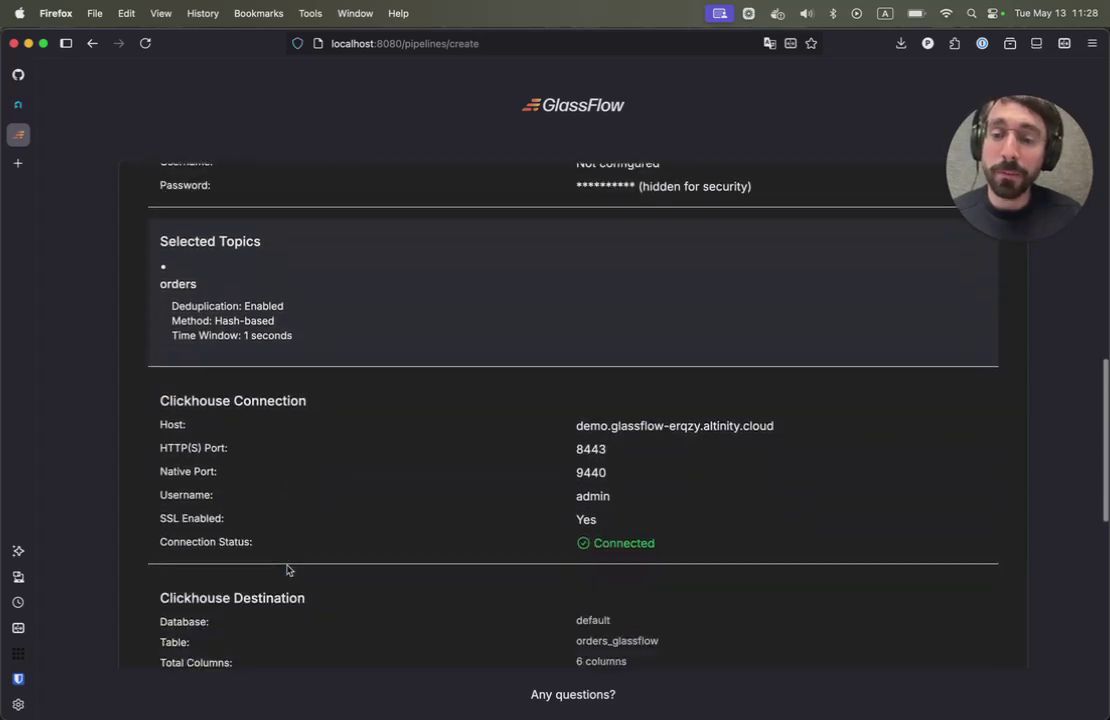
pyautogui.scroll(-4, 287, 567)
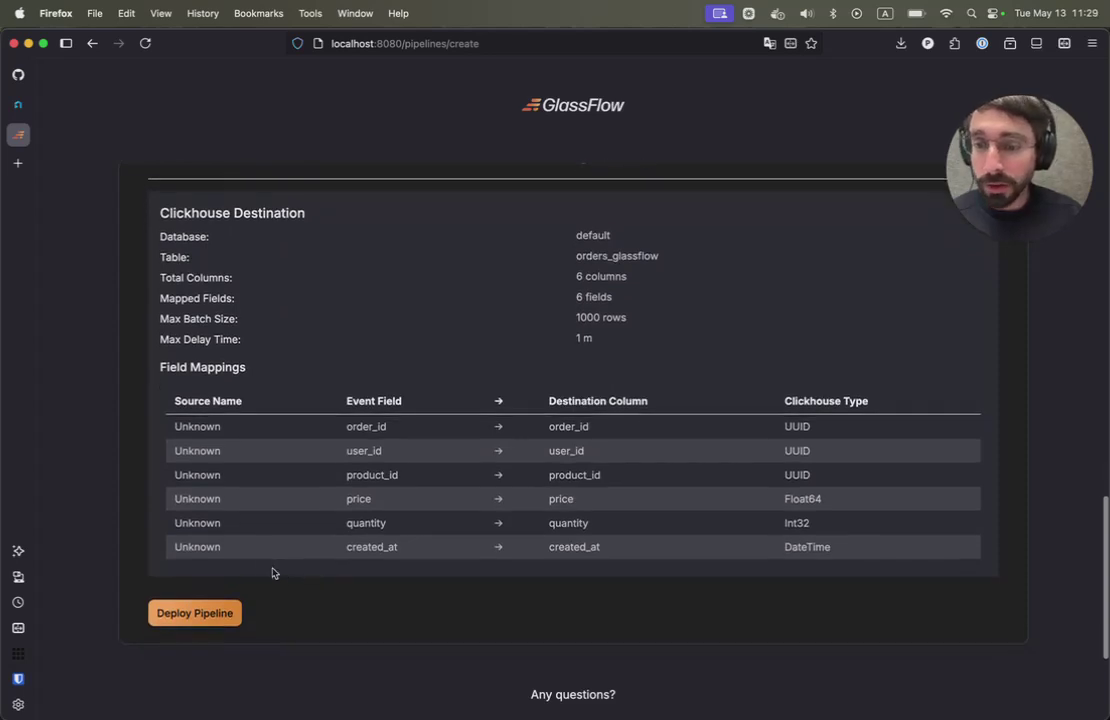
pyautogui.click(195, 613)
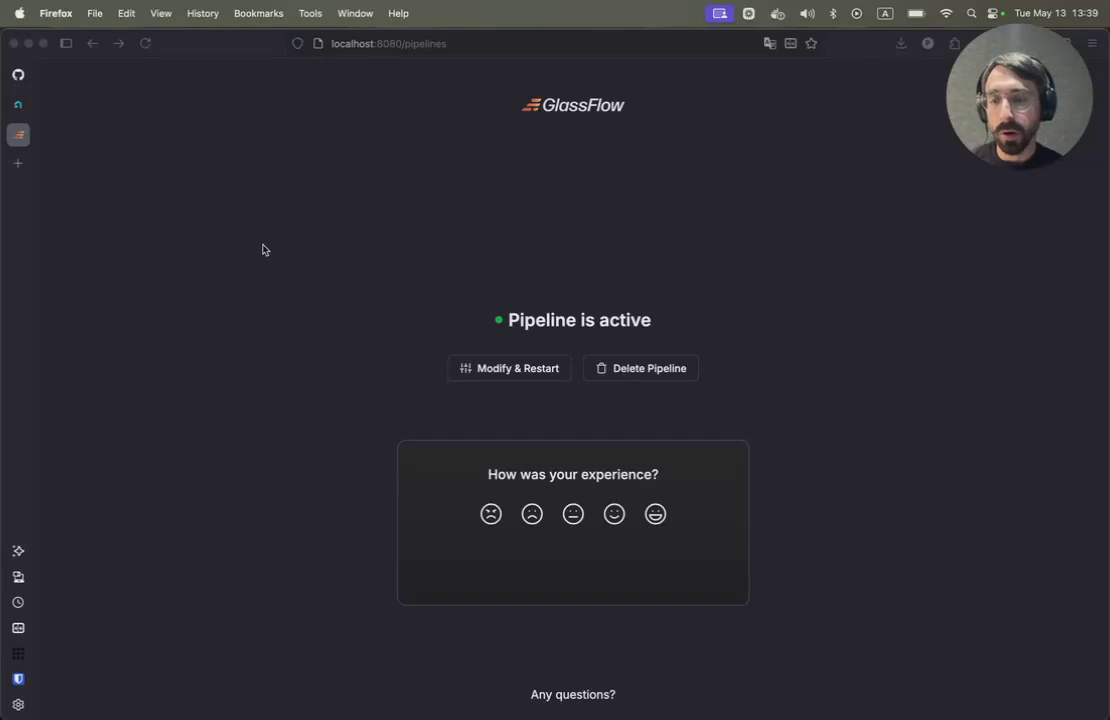
pyautogui.press('super+Tab')
pyautogui.scroll(-1, 391, 330)
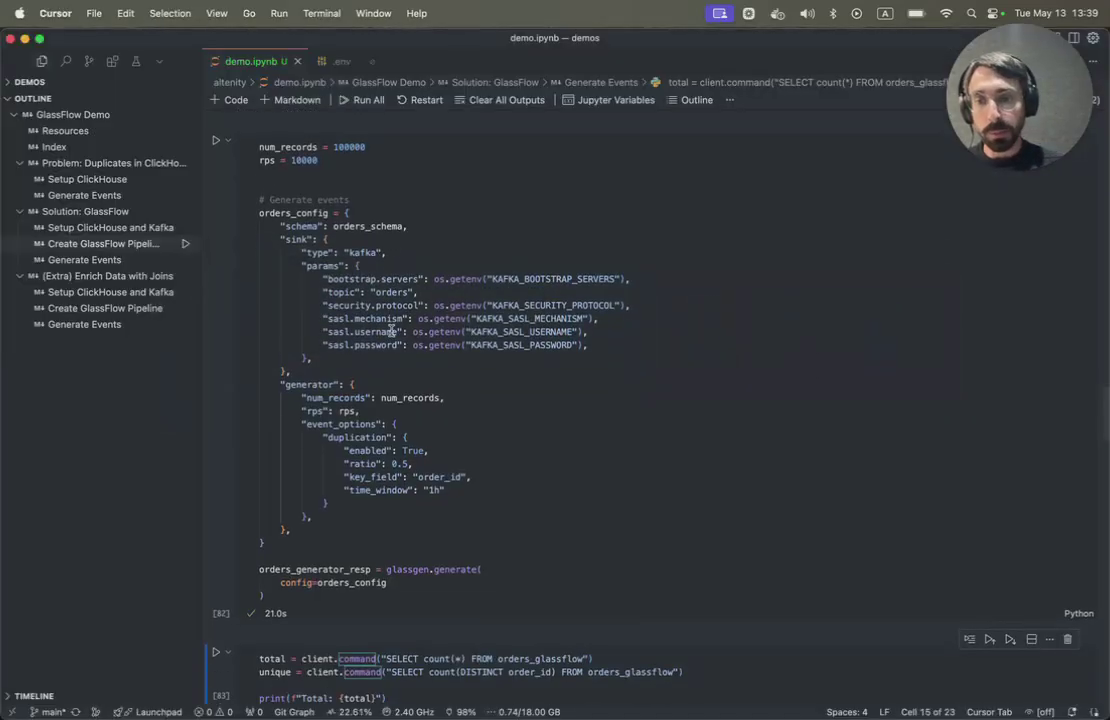
# - Rerun the cell that generates the order events
pyautogui.scroll(1, 391, 330)
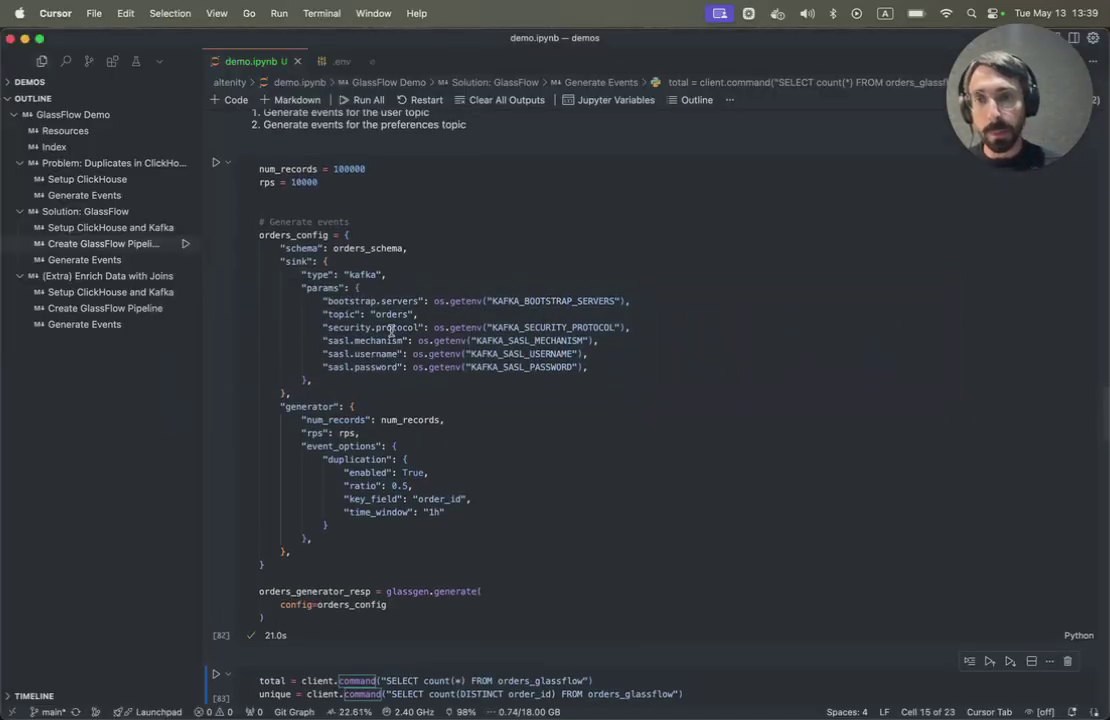
pyautogui.click(215, 163)
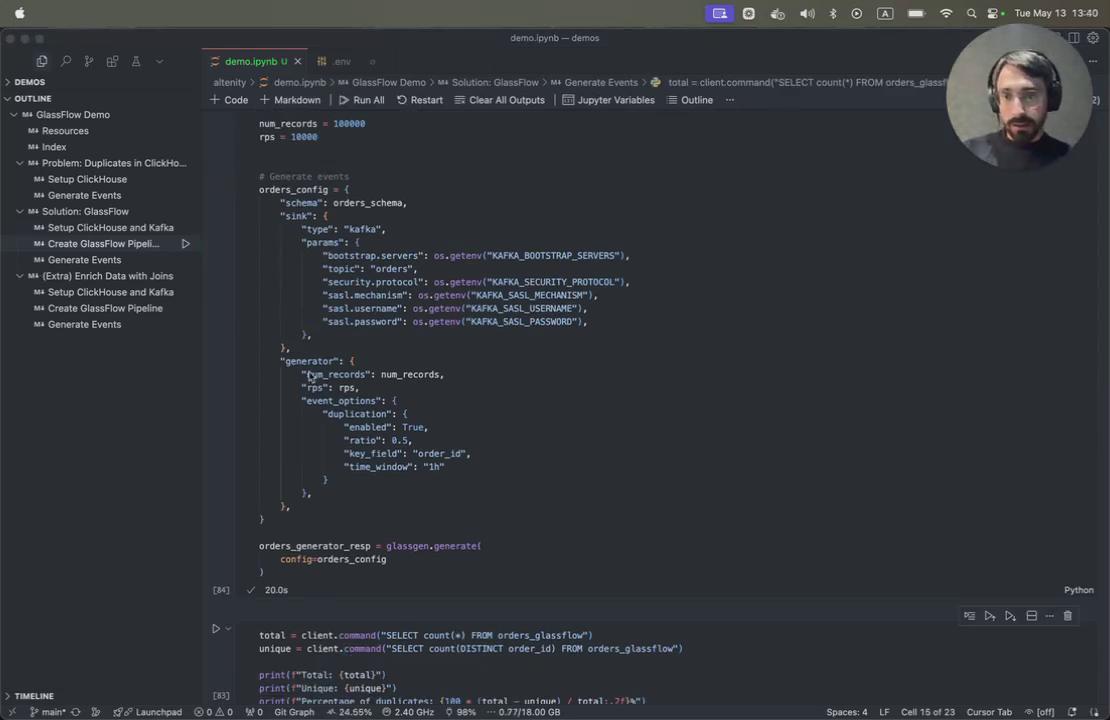
pyautogui.scroll(-3, 300, 370)
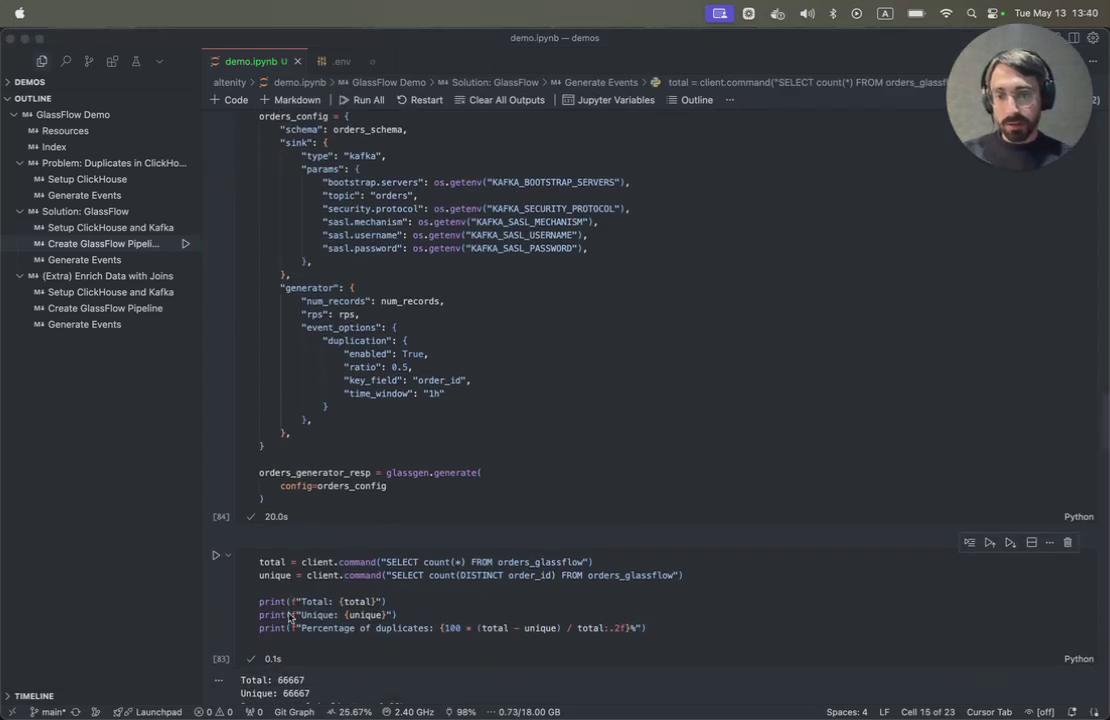
# - Rerun the count check, showing 132913 total and unique orders with 0.00% duplicates
pyautogui.click(289, 600)
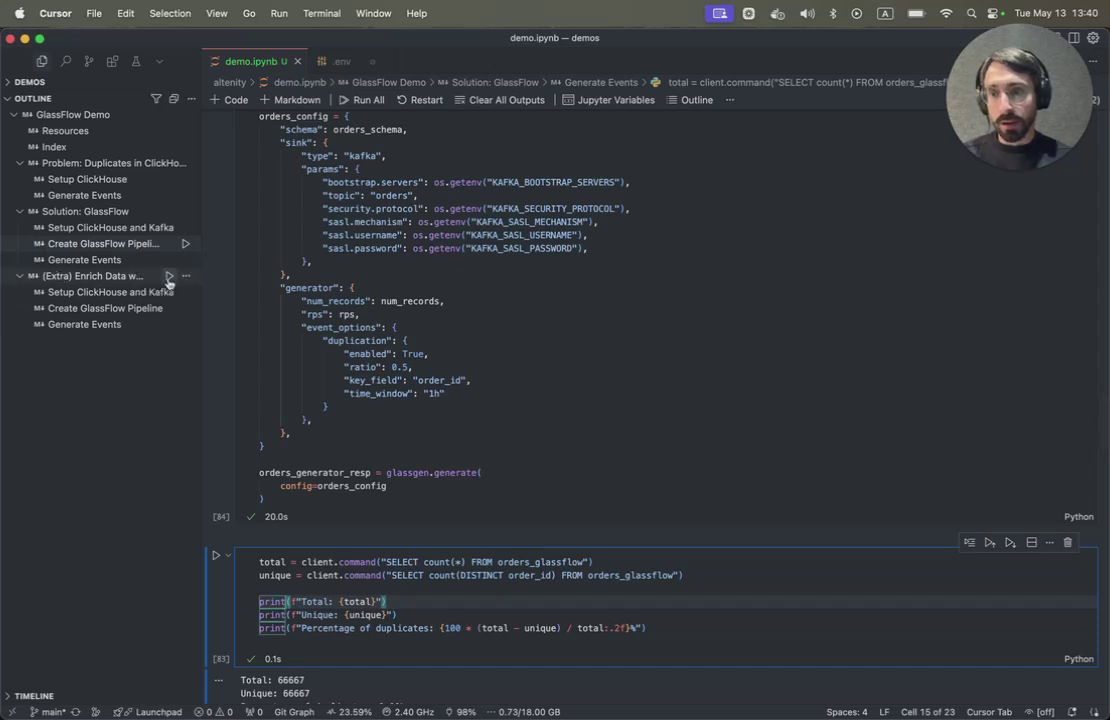
pyautogui.click(215, 555)
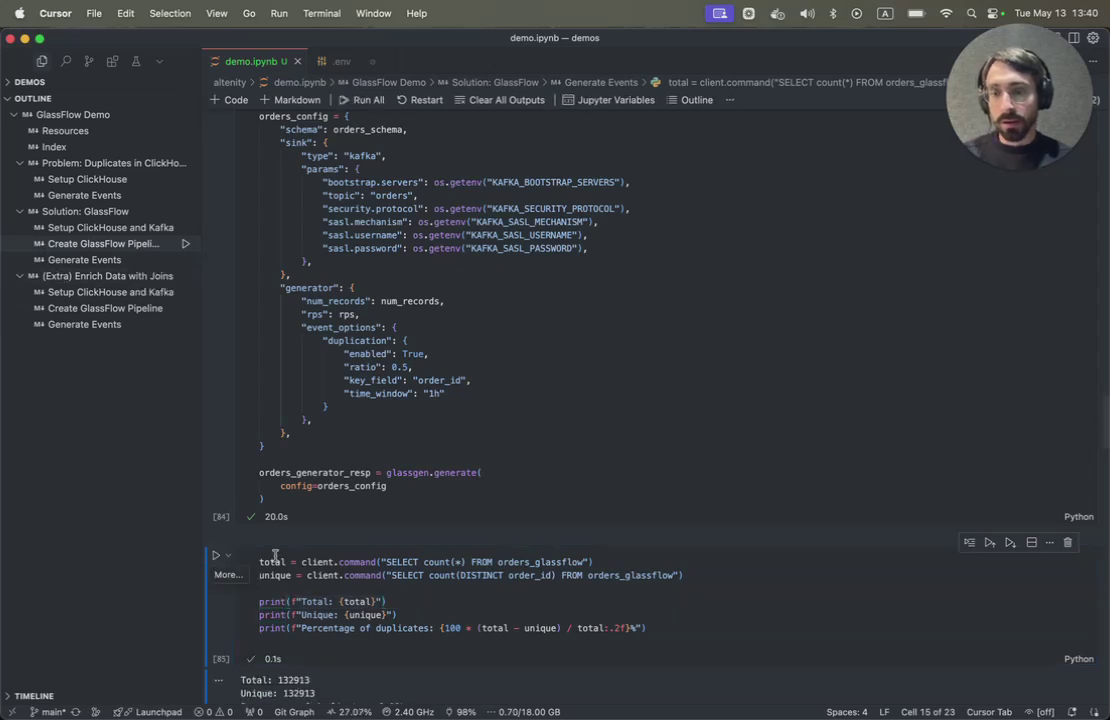
pyautogui.scroll(-3, 275, 555)
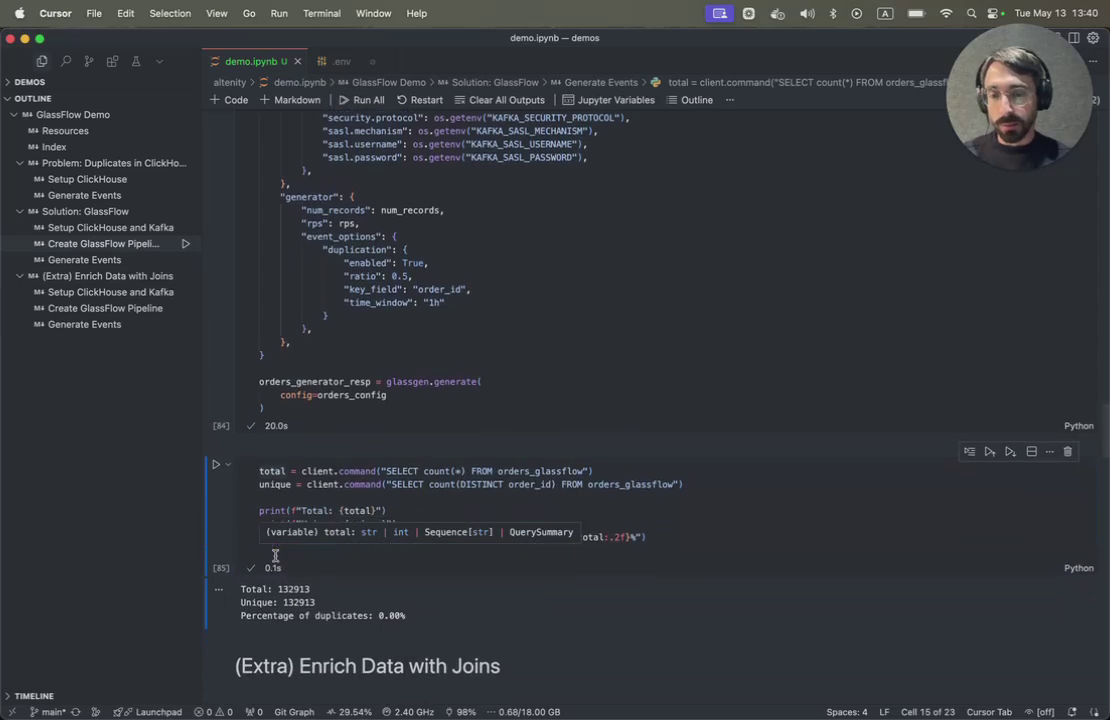
pyautogui.scroll(-1, 275, 555)
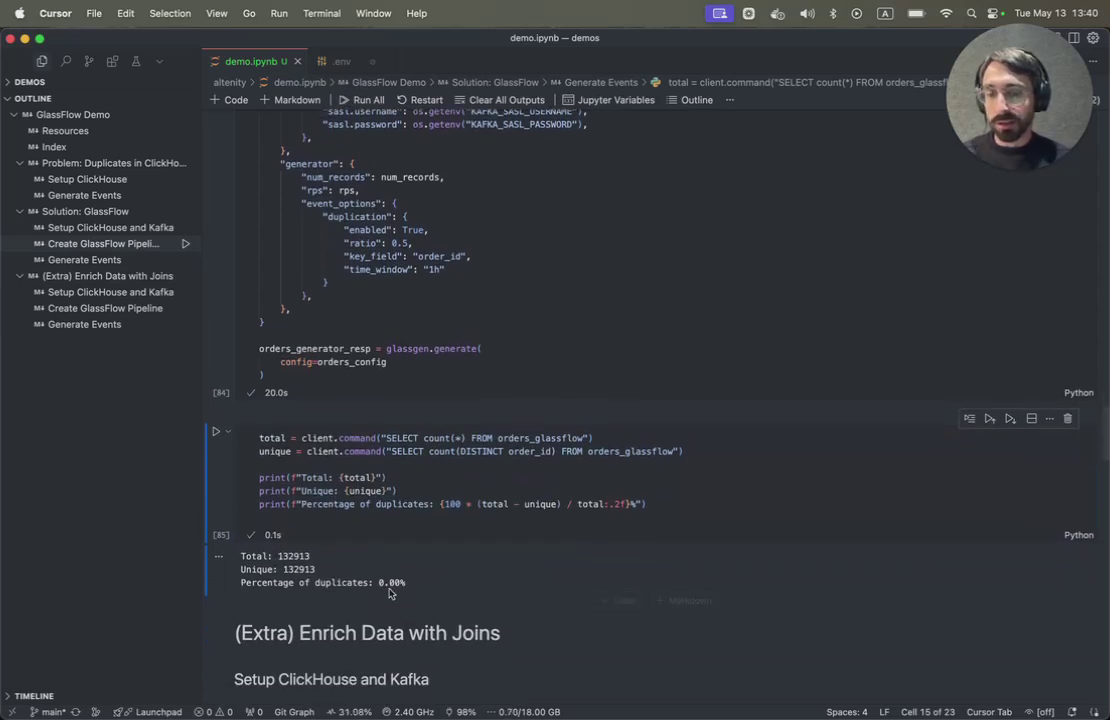
pyautogui.scroll(-1, 389, 593)
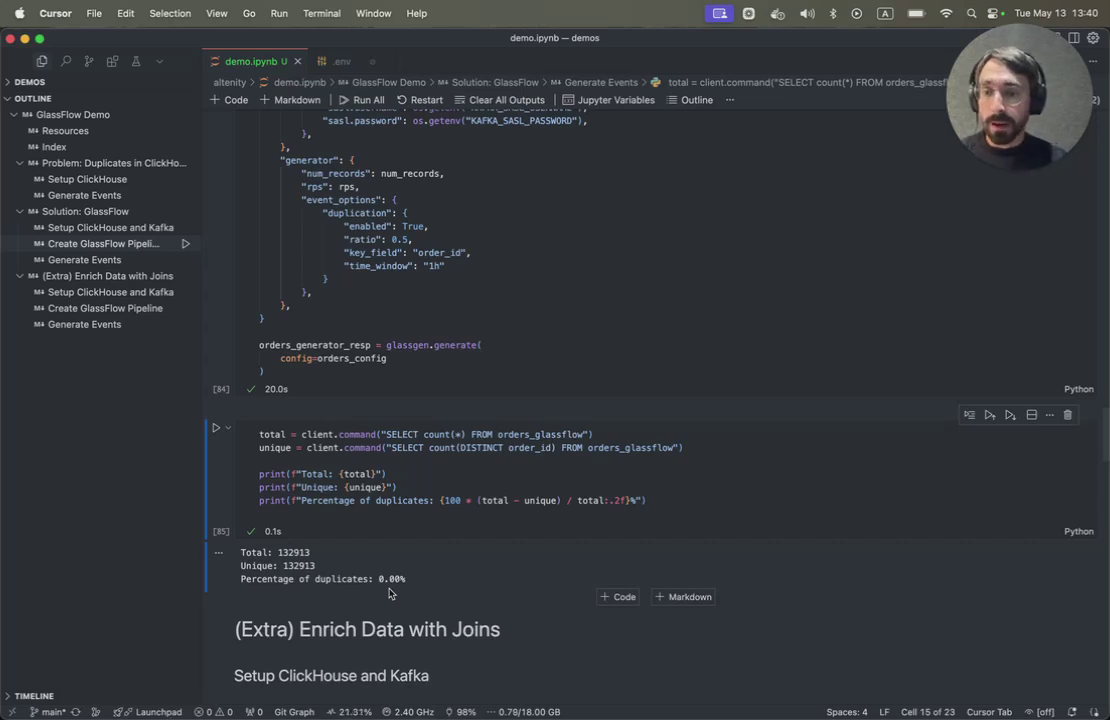
pyautogui.scroll(-10, 389, 593)
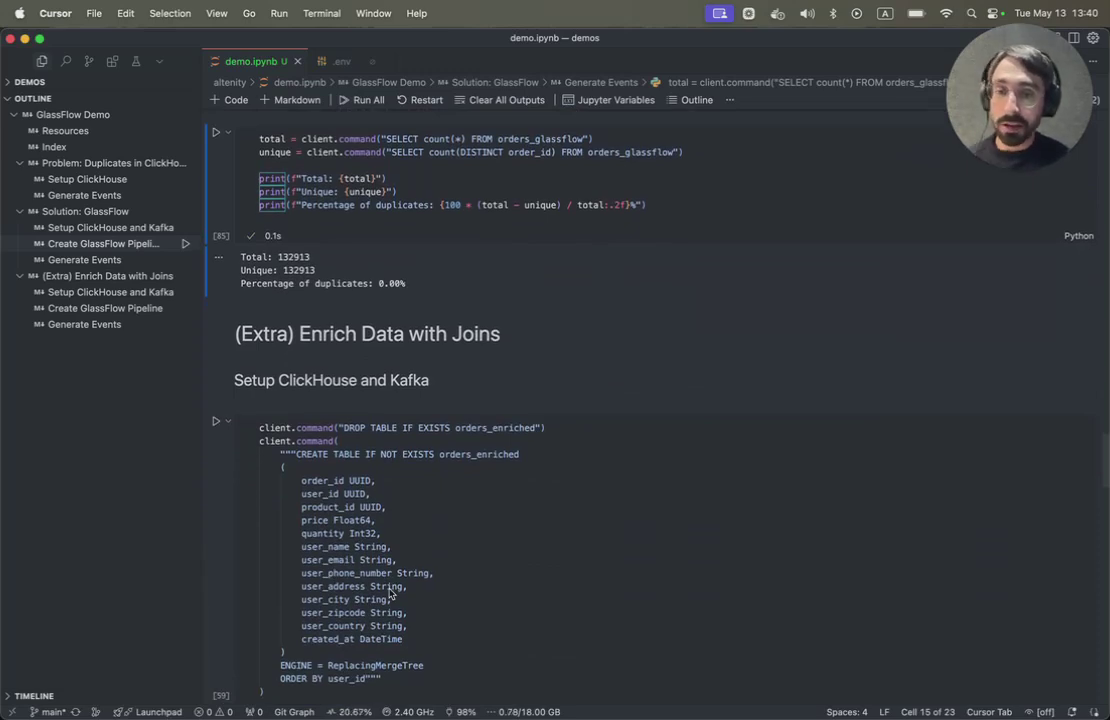
# - Run the cell that creates the orders_enriched ClickHouse table
pyautogui.scroll(-4, 389, 593)
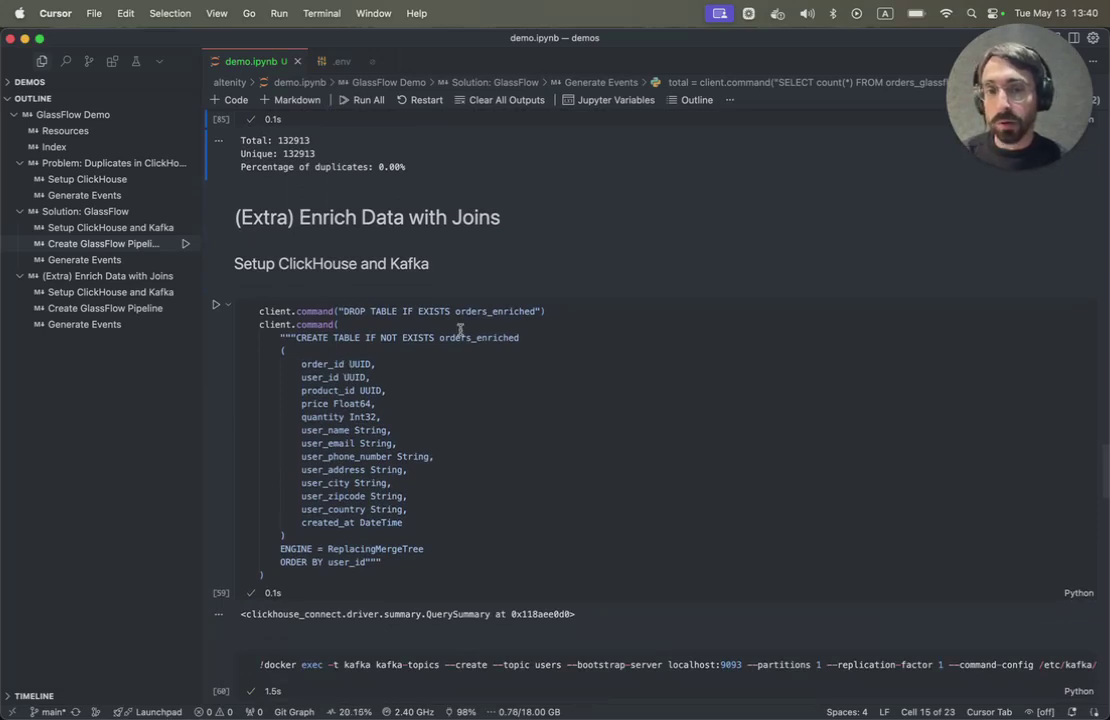
pyautogui.scroll(-1, 516, 366)
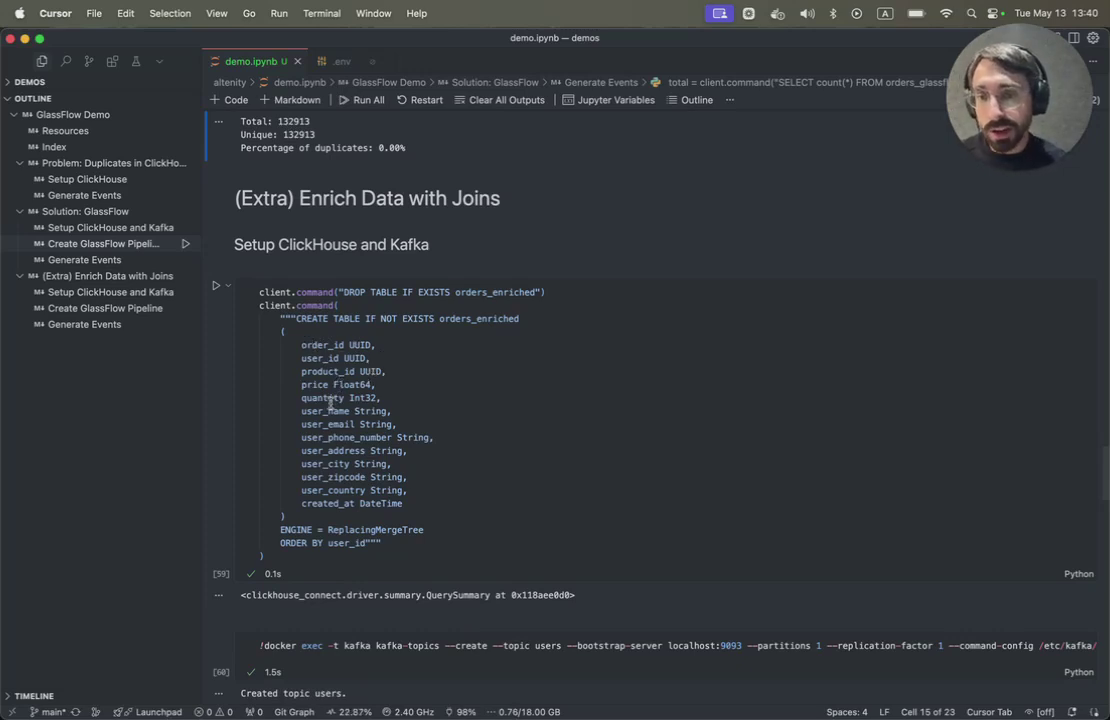
pyautogui.click(352, 468)
pyautogui.click(216, 286)
# - Run the cell that creates the users Kafka topic
pyautogui.scroll(-5, 336, 418)
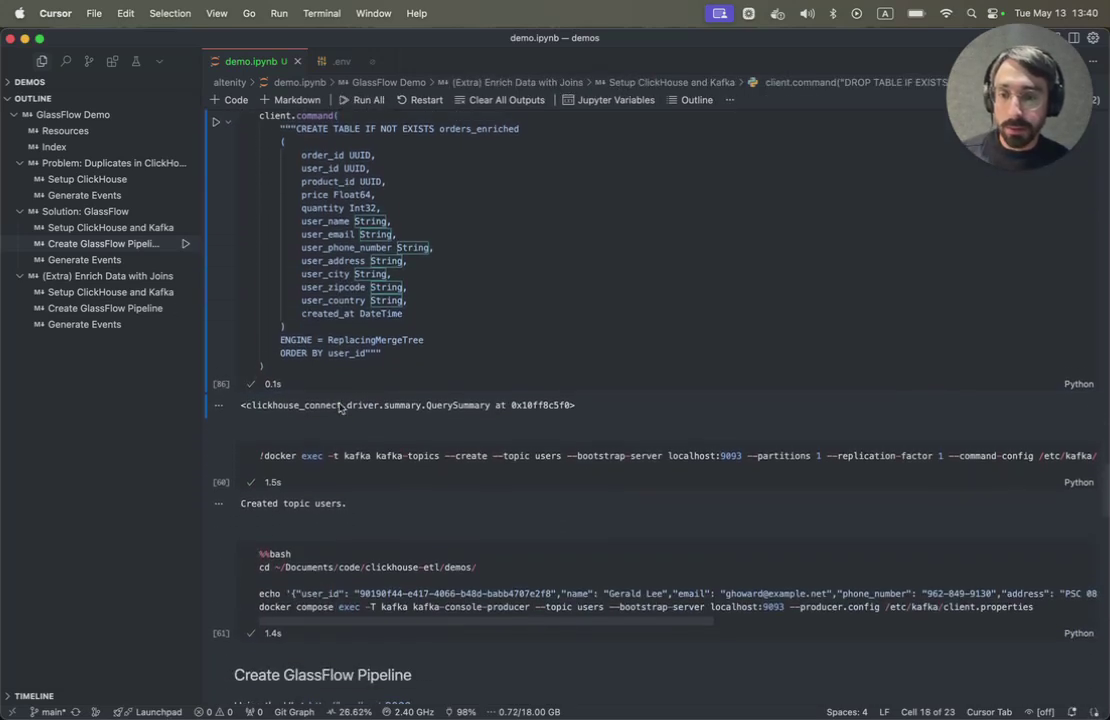
pyautogui.click(258, 428)
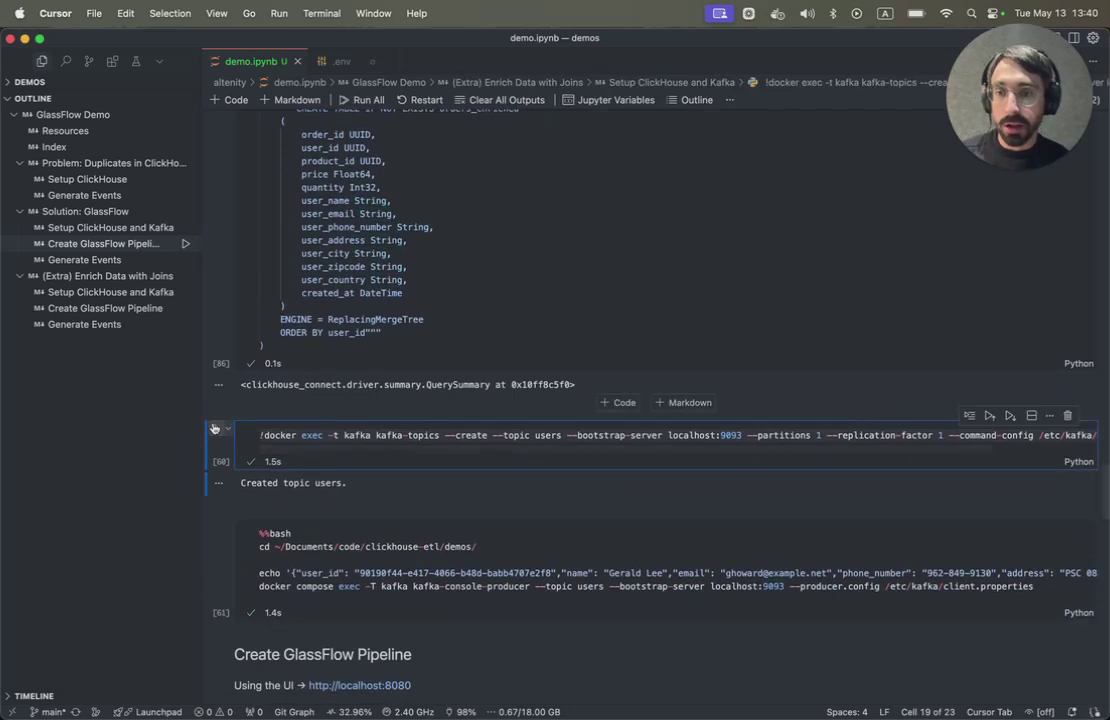
pyautogui.click(214, 431)
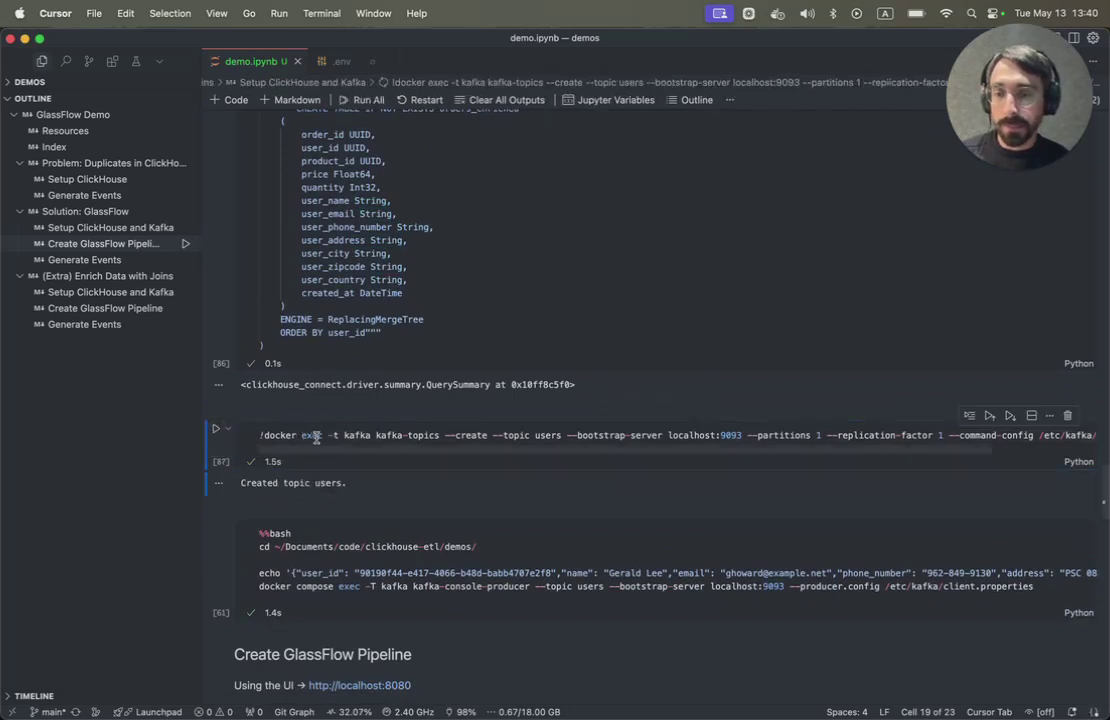
# - Run the %%bash producer cell to send the sample user event to users
pyautogui.scroll(-1, 316, 442)
pyautogui.click(305, 511)
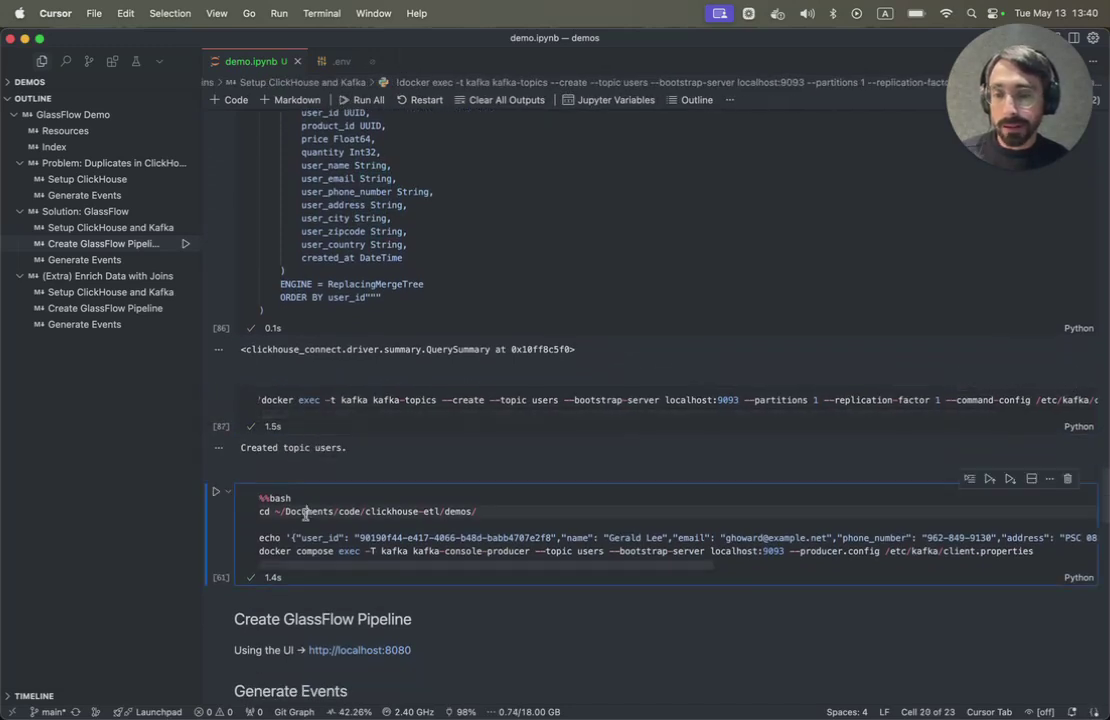
pyautogui.click(214, 492)
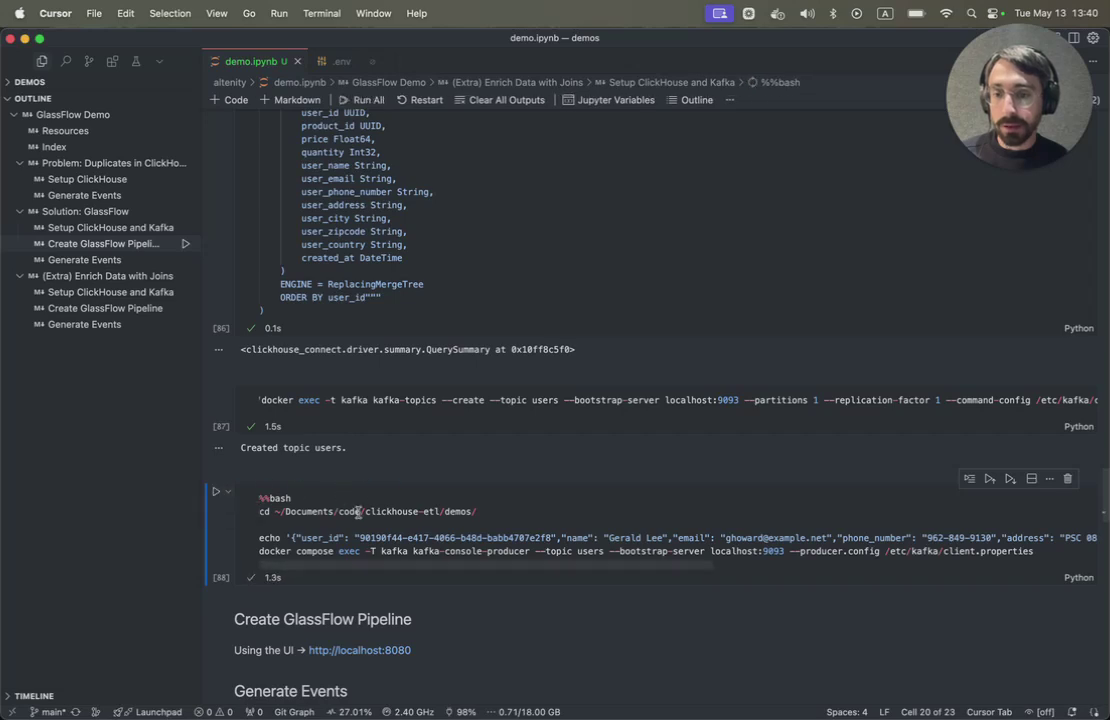
pyautogui.scroll(-3, 358, 511)
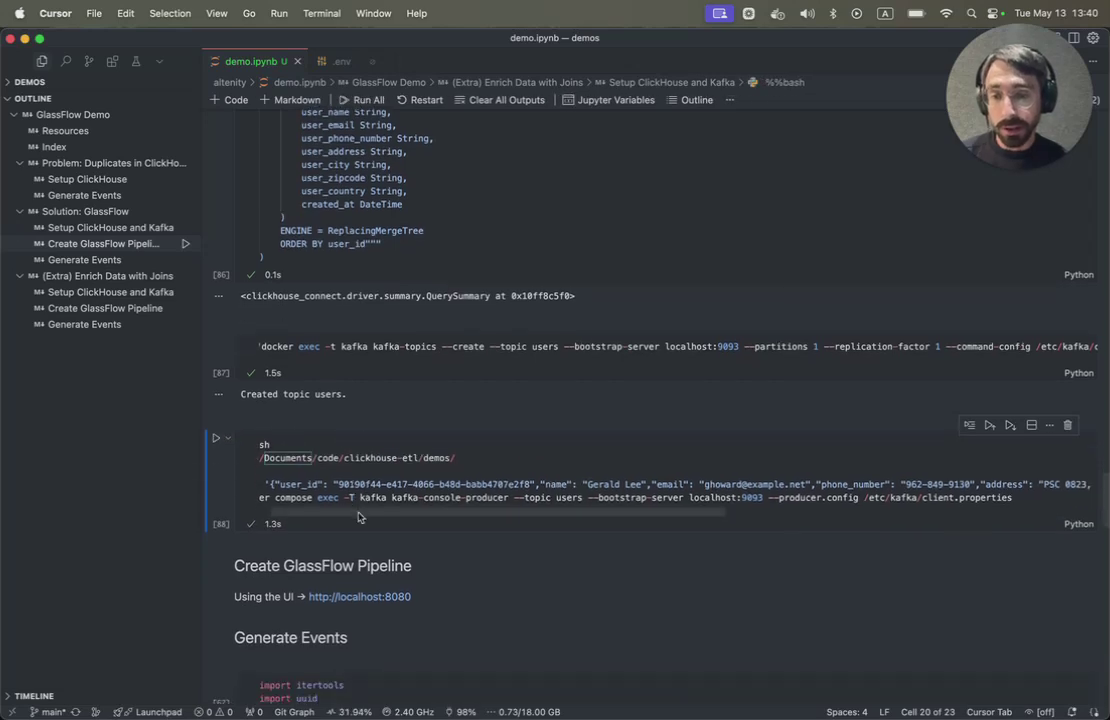
pyautogui.scroll(-2, 358, 516)
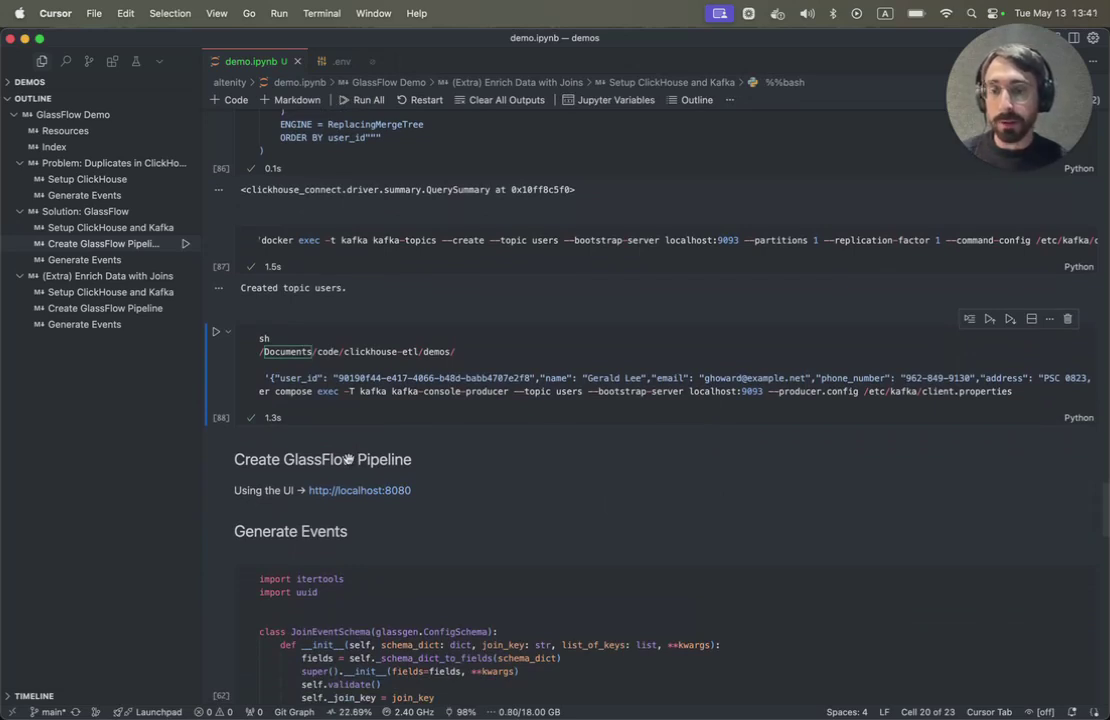
# - Delete the active GlassFlow pipeline in the browser
pyautogui.press('super+Tab')
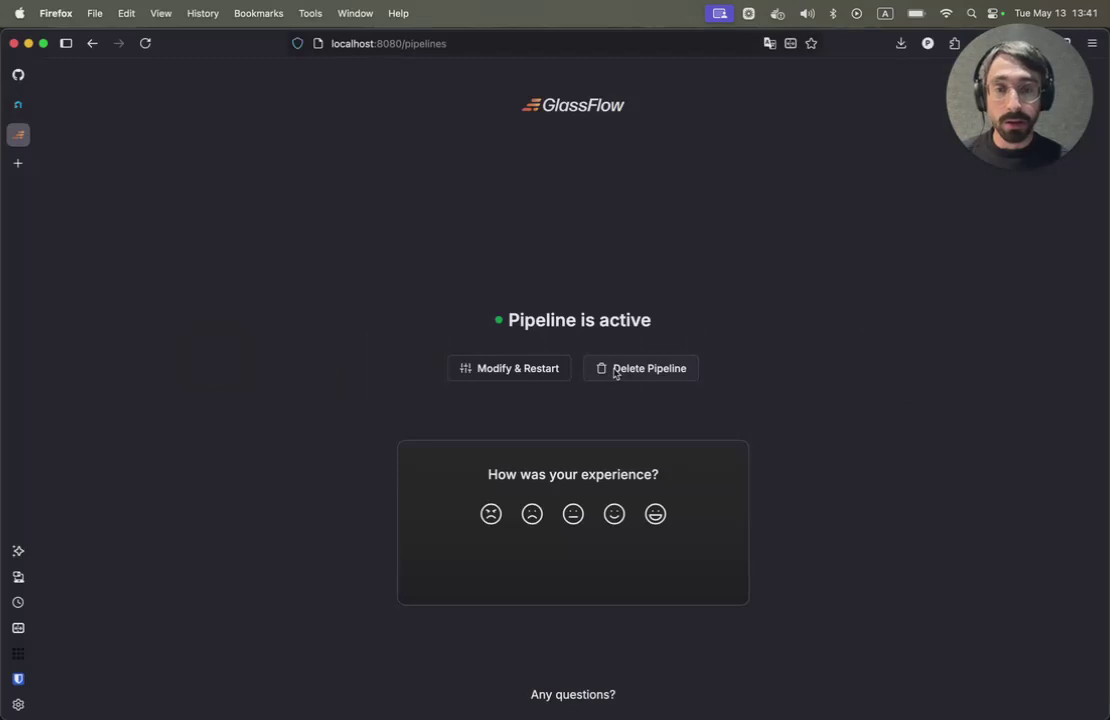
pyautogui.click(616, 371)
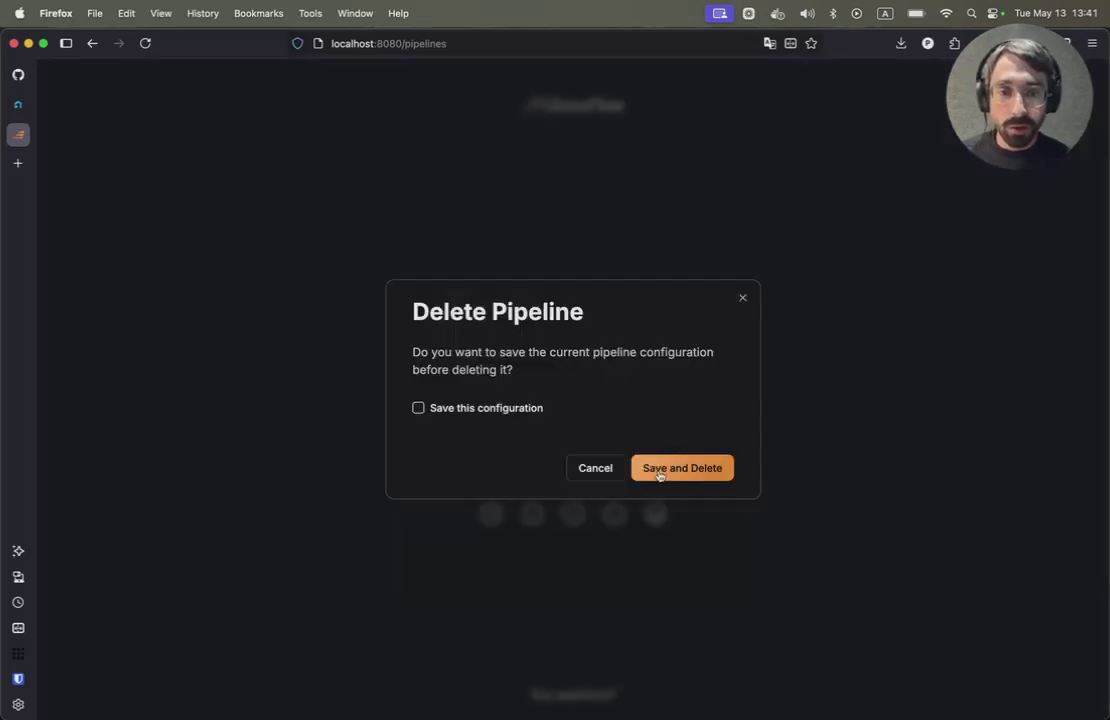
pyautogui.click(659, 470)
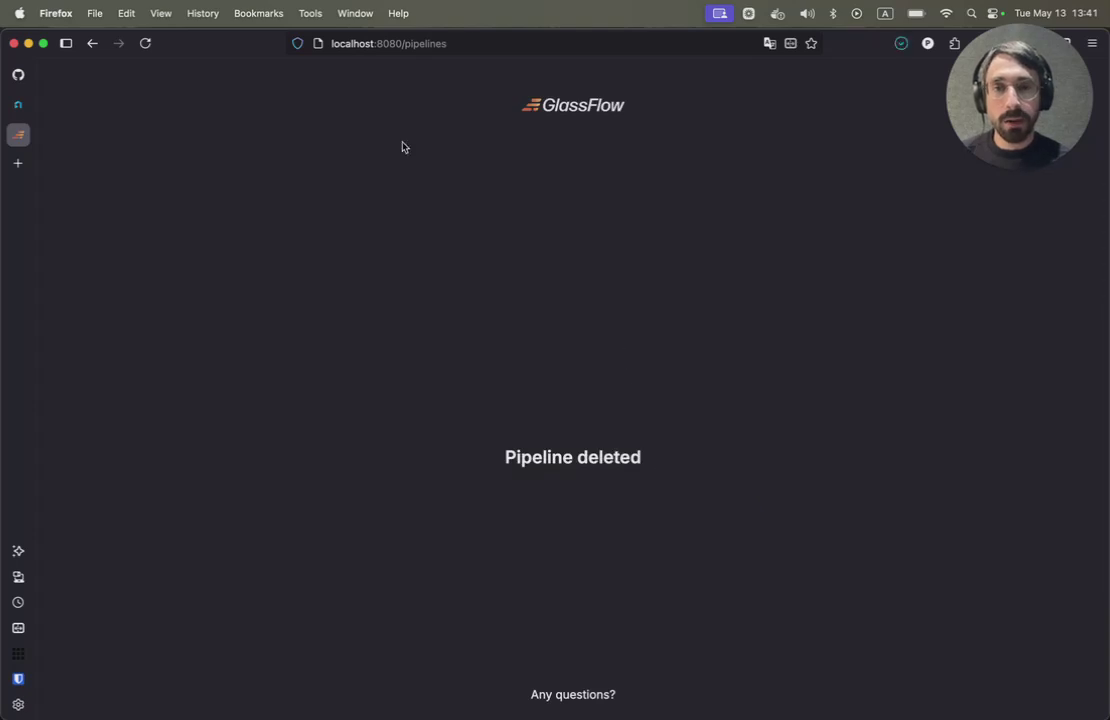
# - Change the page address from /pipelines to /home to reach the Welcome page
pyautogui.doubleClick(422, 44)
pyautogui.write('home')
pyautogui.press('Return')
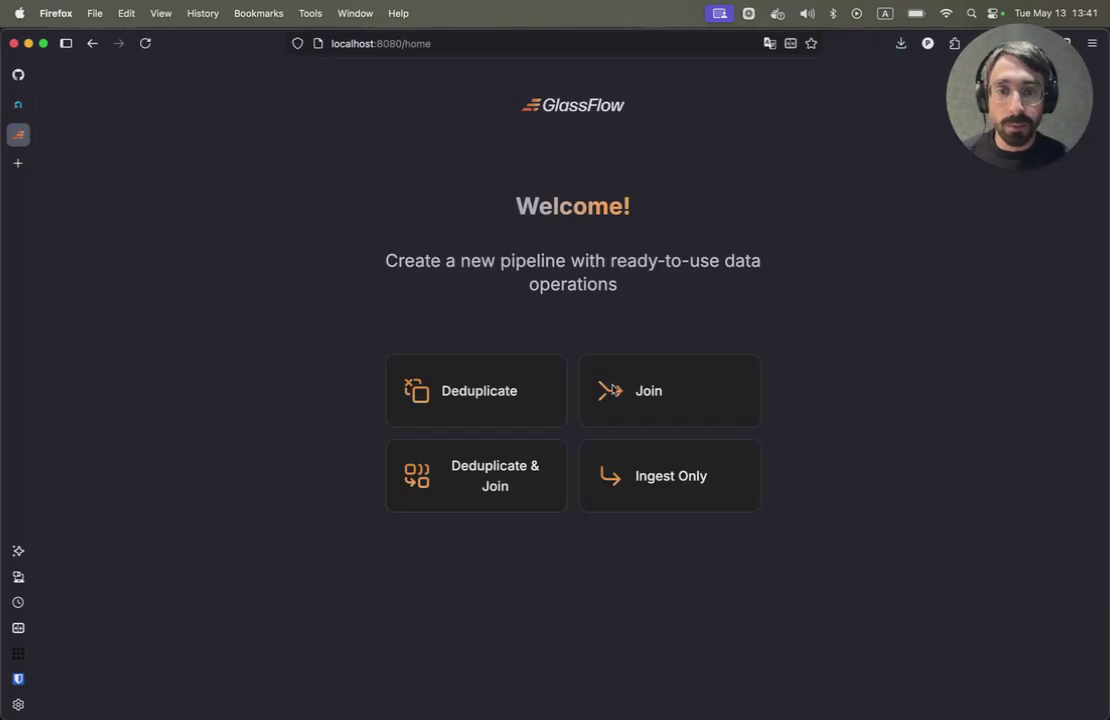
# - Start a Join pipeline and connect Kafka at kafka:9094 with username admin and the account password
pyautogui.click(617, 395)
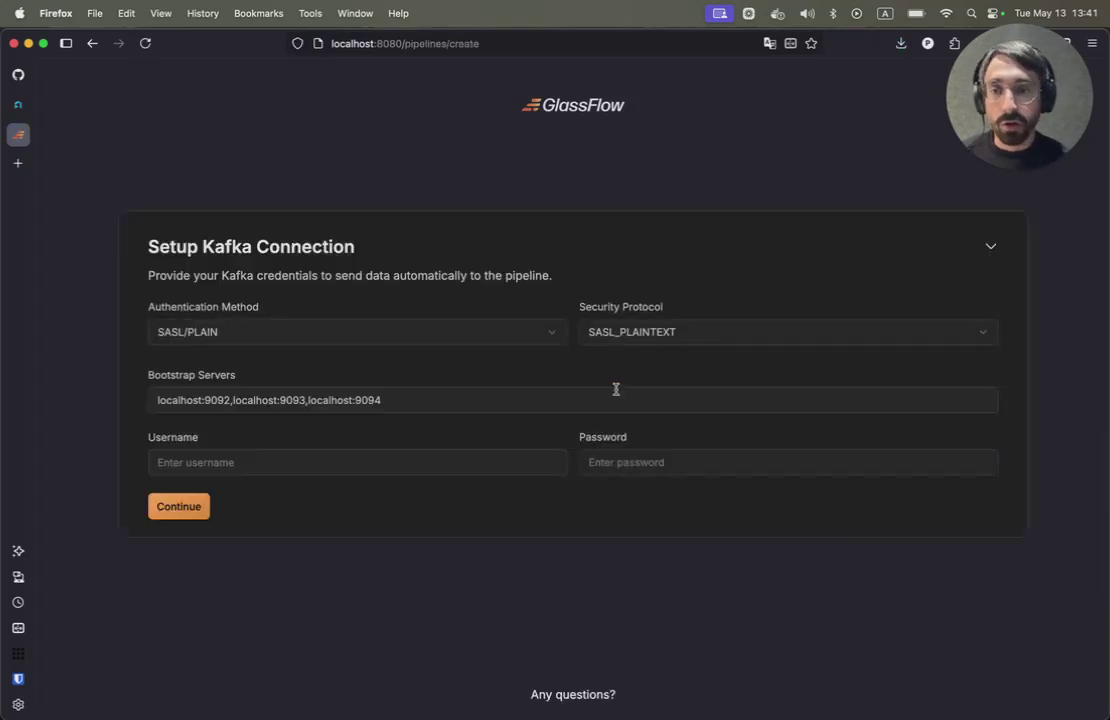
pyautogui.click(348, 395)
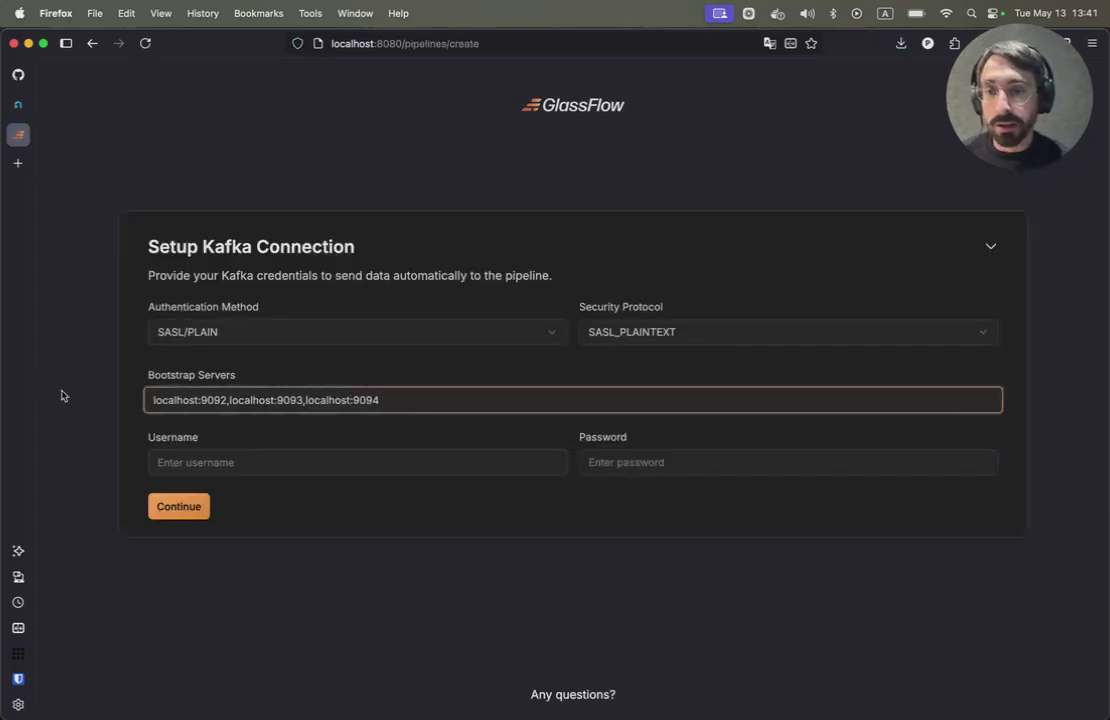
pyautogui.keyDown('shift'); pyautogui.click(149, 394); pyautogui.keyUp('shift')
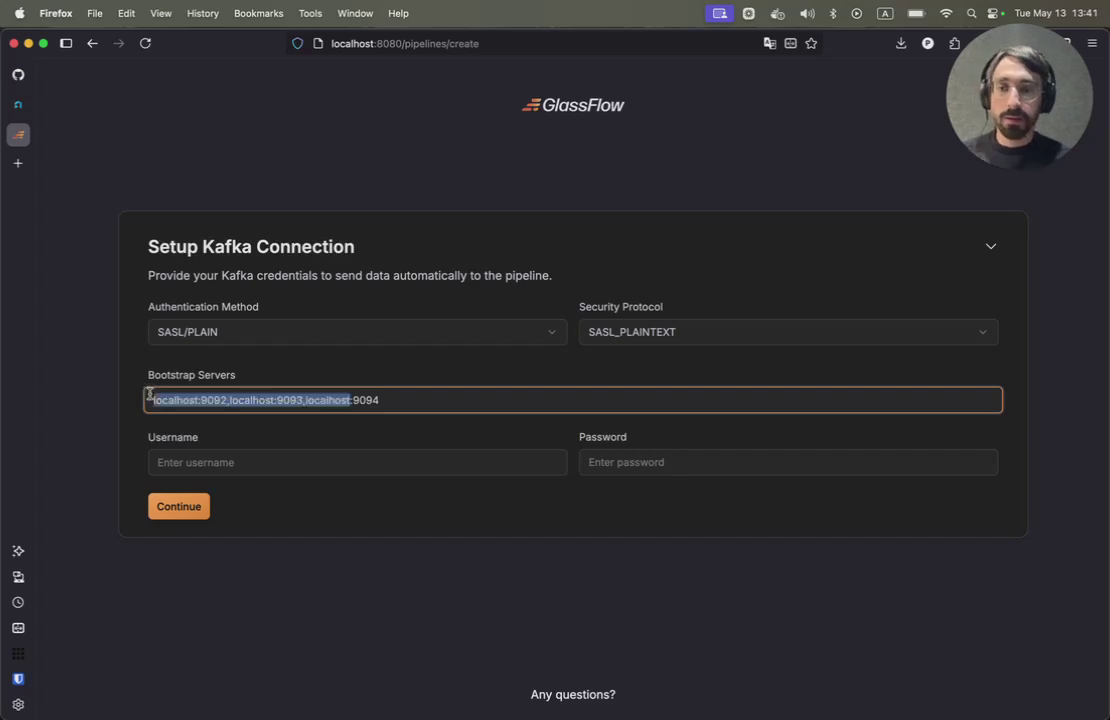
pyautogui.write('kafka')
pyautogui.press('Tab')
pyautogui.write('admin')
pyautogui.press('Tab')
pyautogui.write('ad')
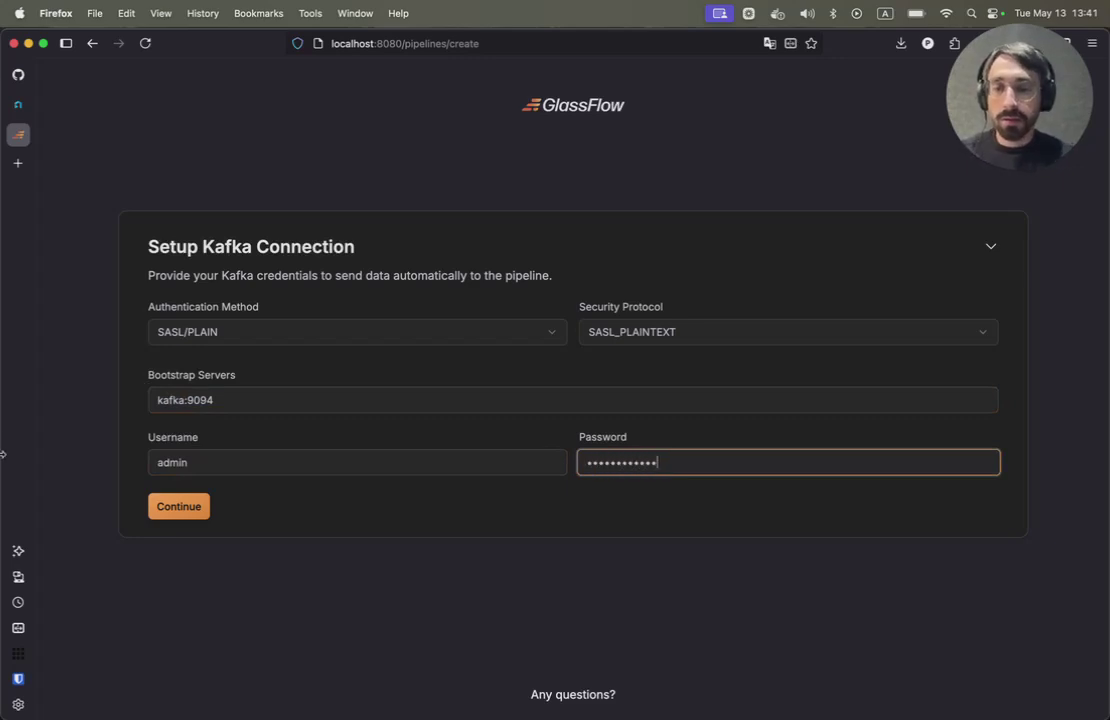
pyautogui.click(196, 513)
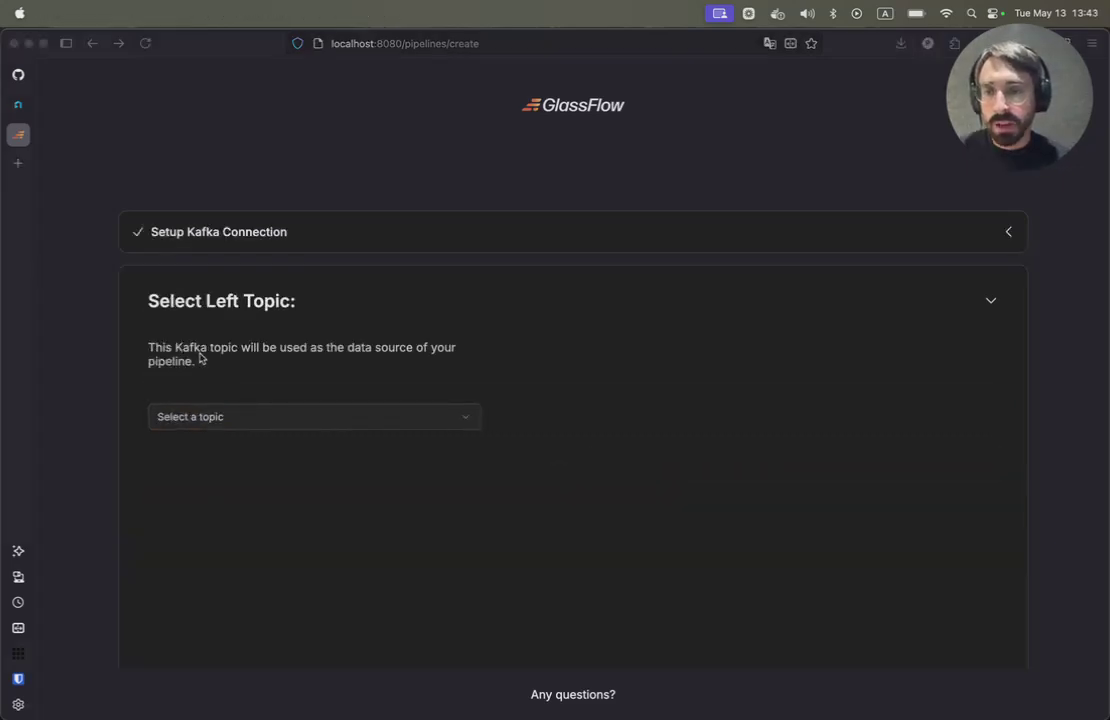
# - Choose orders as the join pipeline's left topic
pyautogui.click(210, 418)
pyautogui.click(210, 418)
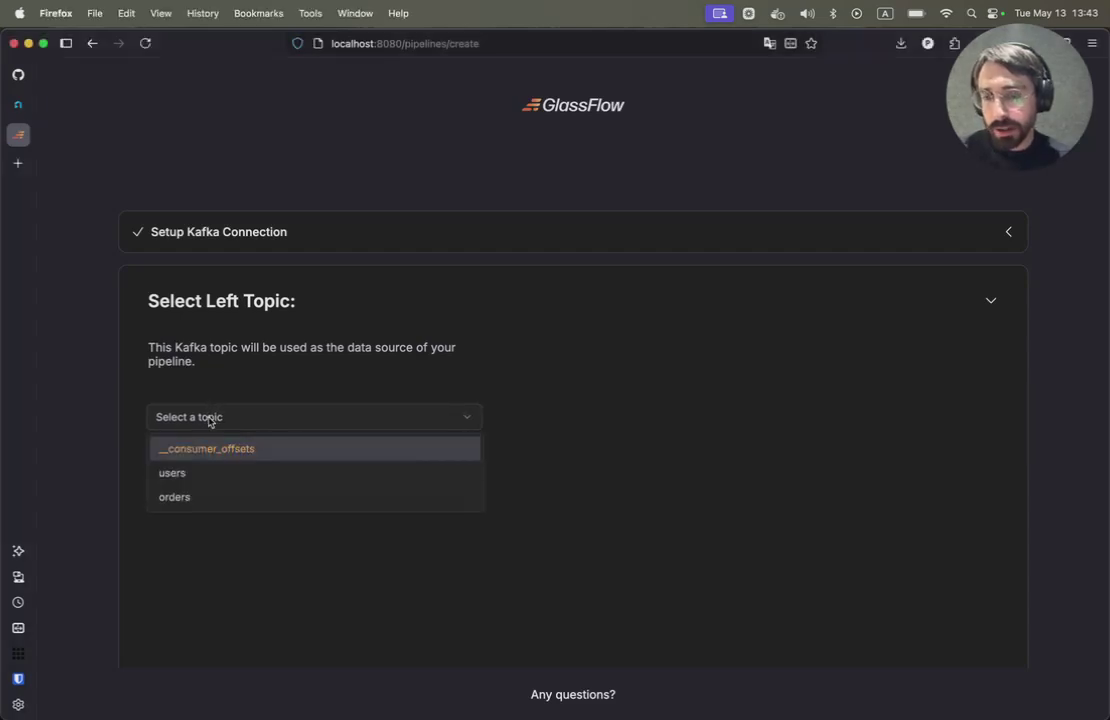
pyautogui.click(171, 500)
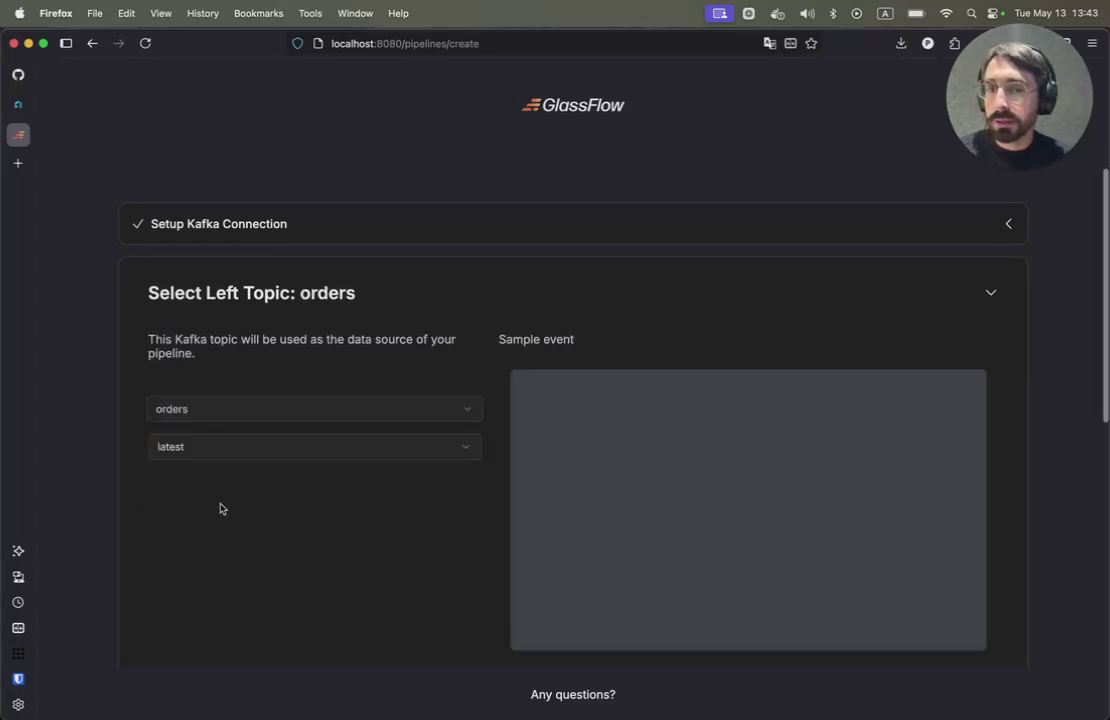
pyautogui.scroll(-1, 288, 510)
pyautogui.scroll(-1, 288, 510)
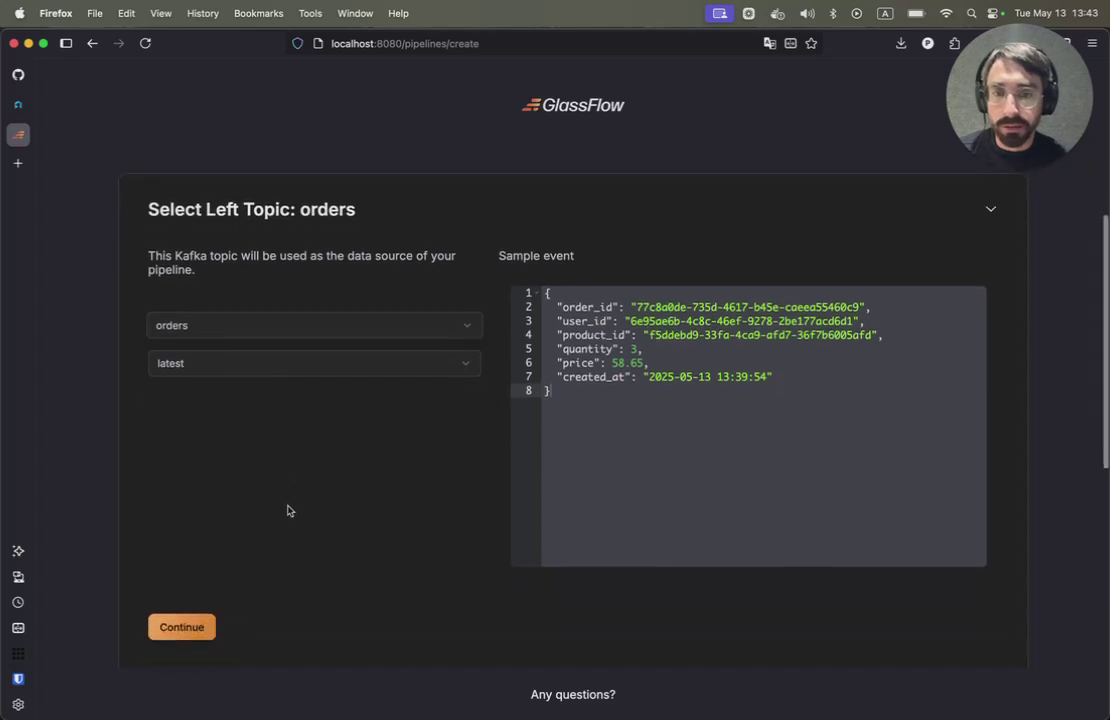
pyautogui.click(177, 635)
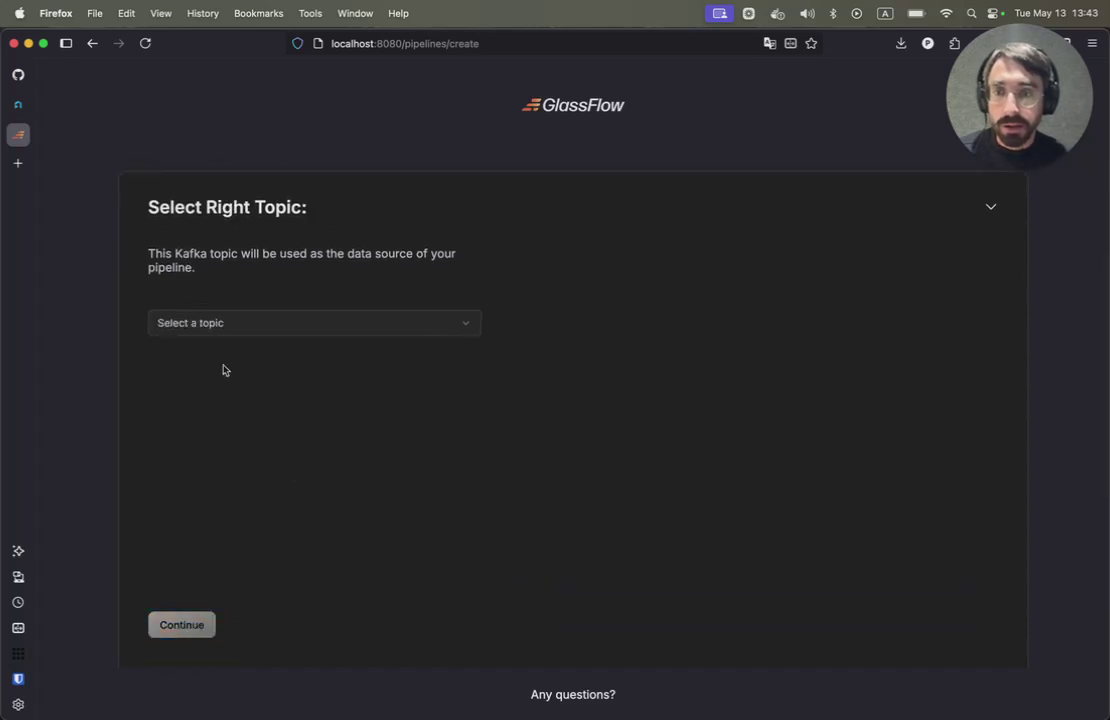
# - Choose users as the right topic
pyautogui.click(215, 323)
pyautogui.click(184, 382)
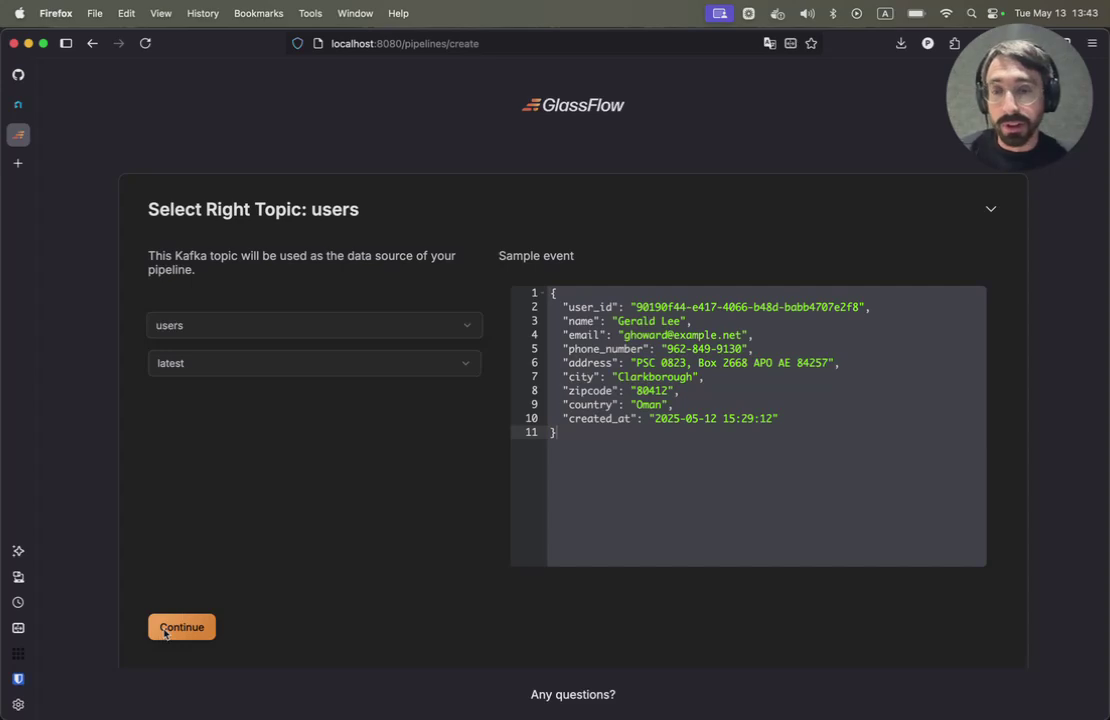
pyautogui.click(165, 630)
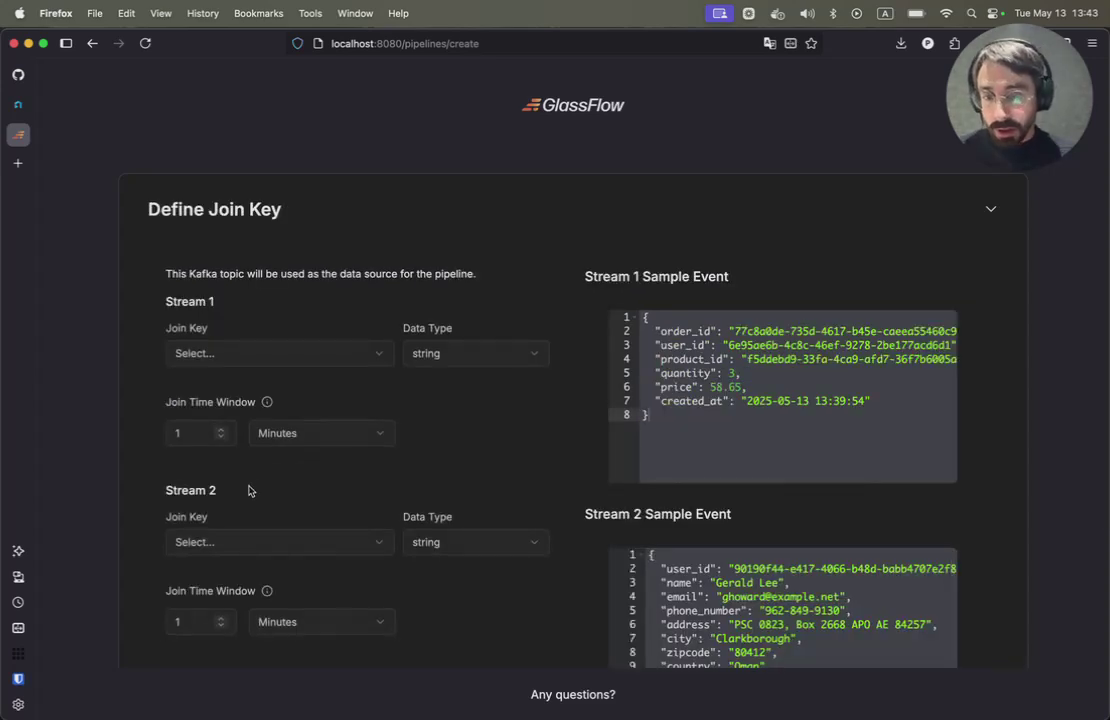
# - Set user_id as the join key for both Stream 1 and Stream 2
pyautogui.click(239, 353)
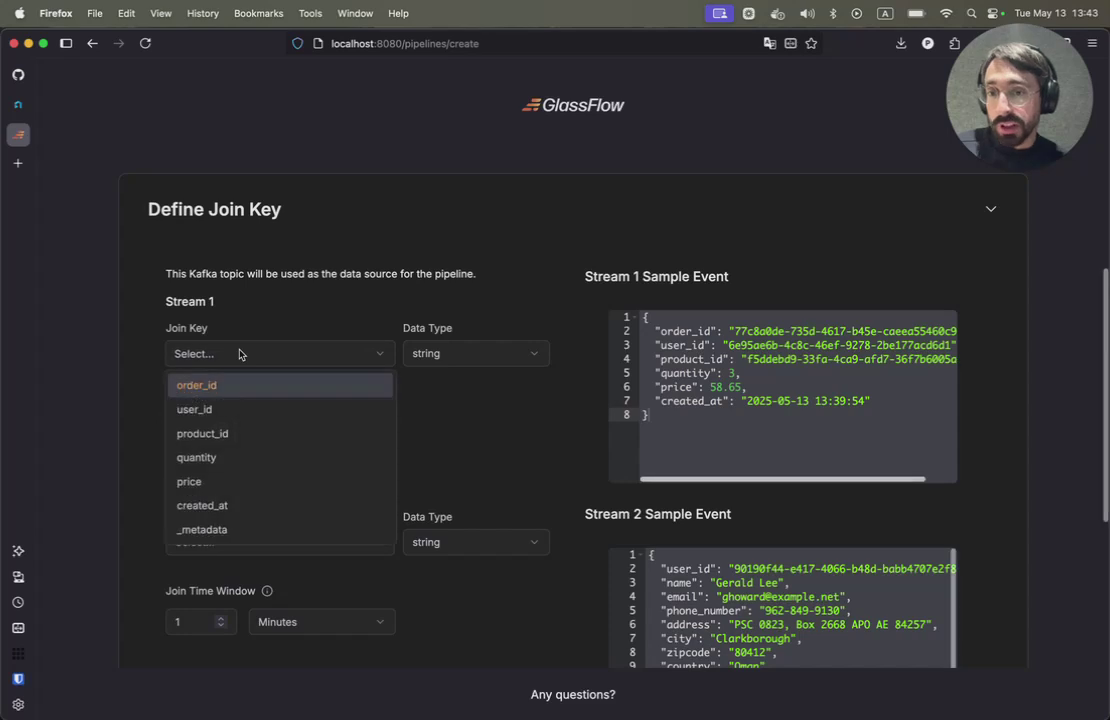
pyautogui.click(207, 409)
pyautogui.click(195, 542)
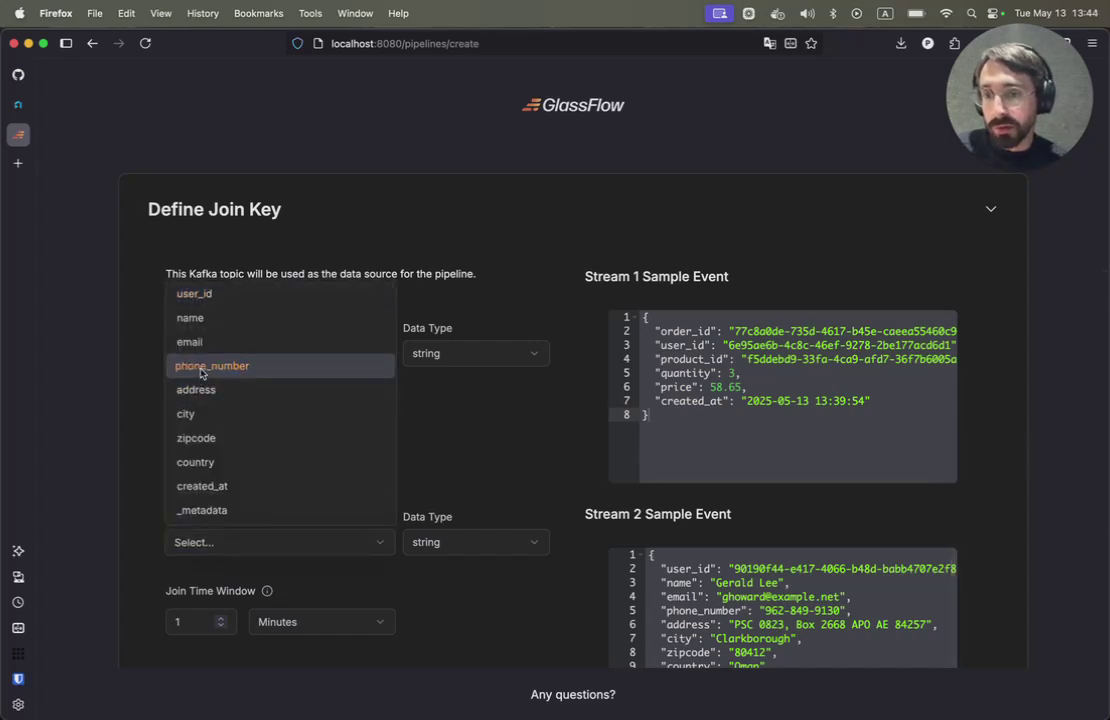
pyautogui.click(194, 293)
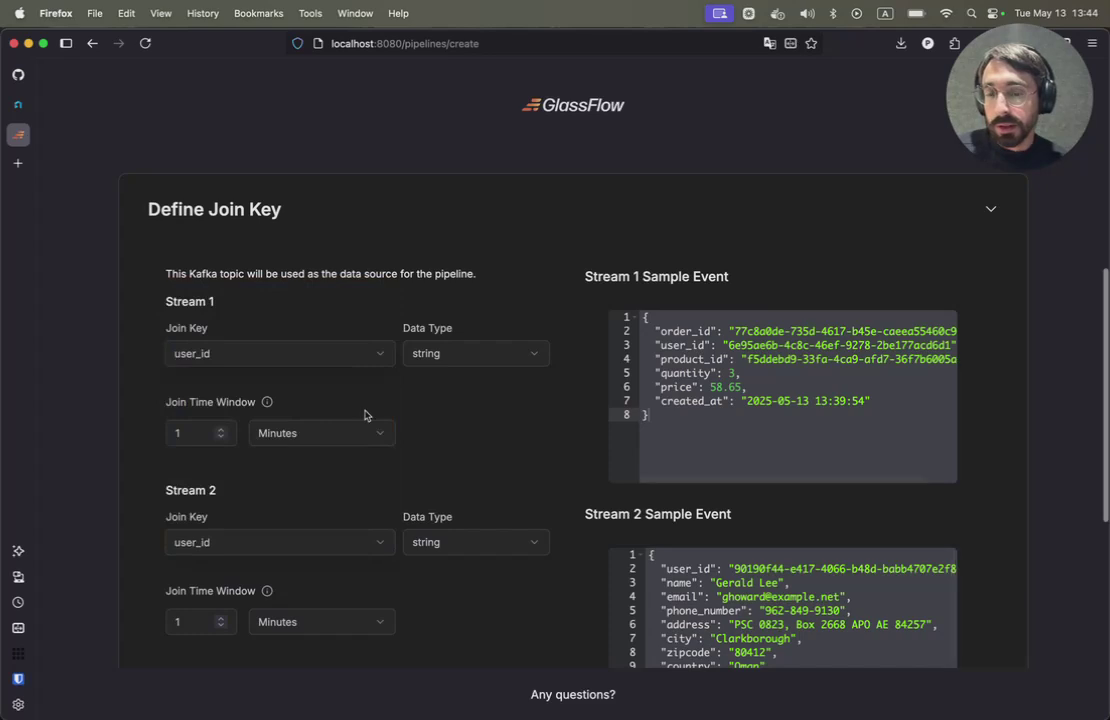
# - Switch both streams' join time window units to Hours and continue
pyautogui.scroll(-1, 416, 401)
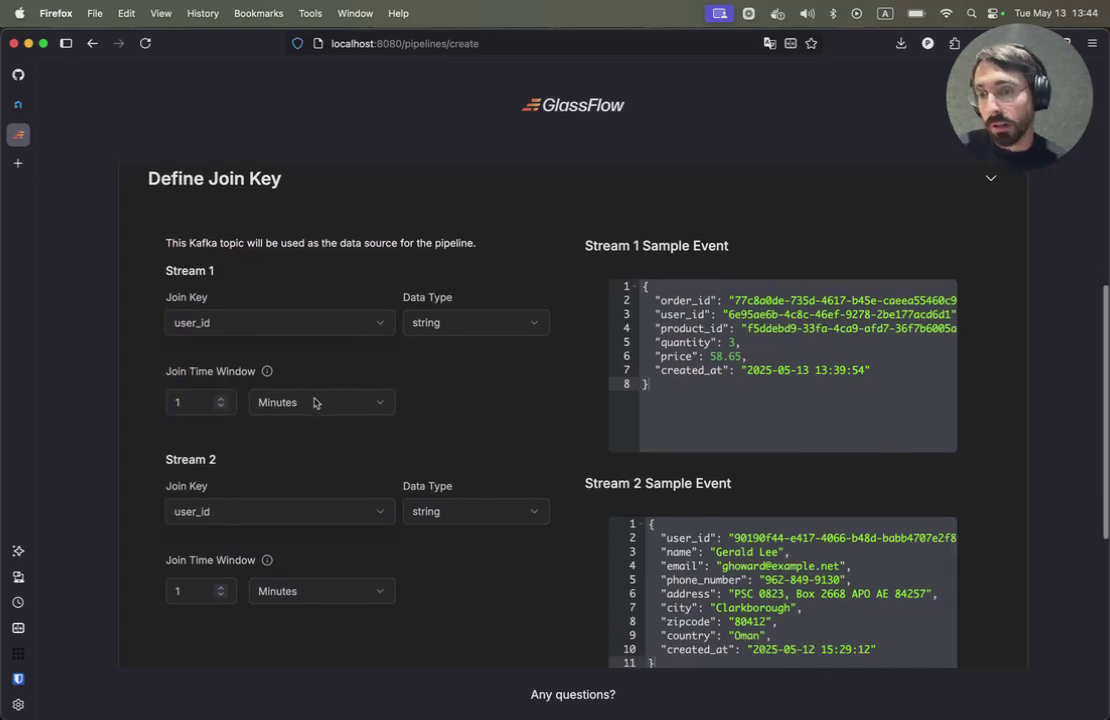
pyautogui.scroll(-1, 314, 402)
pyautogui.click(290, 377)
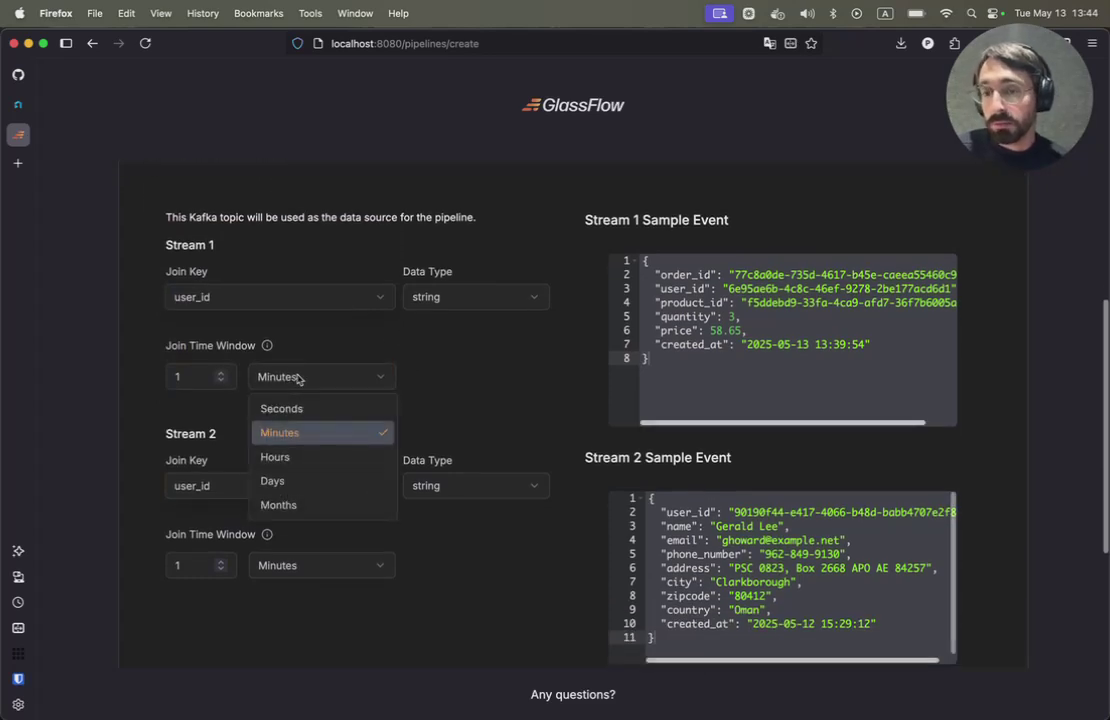
pyautogui.click(296, 456)
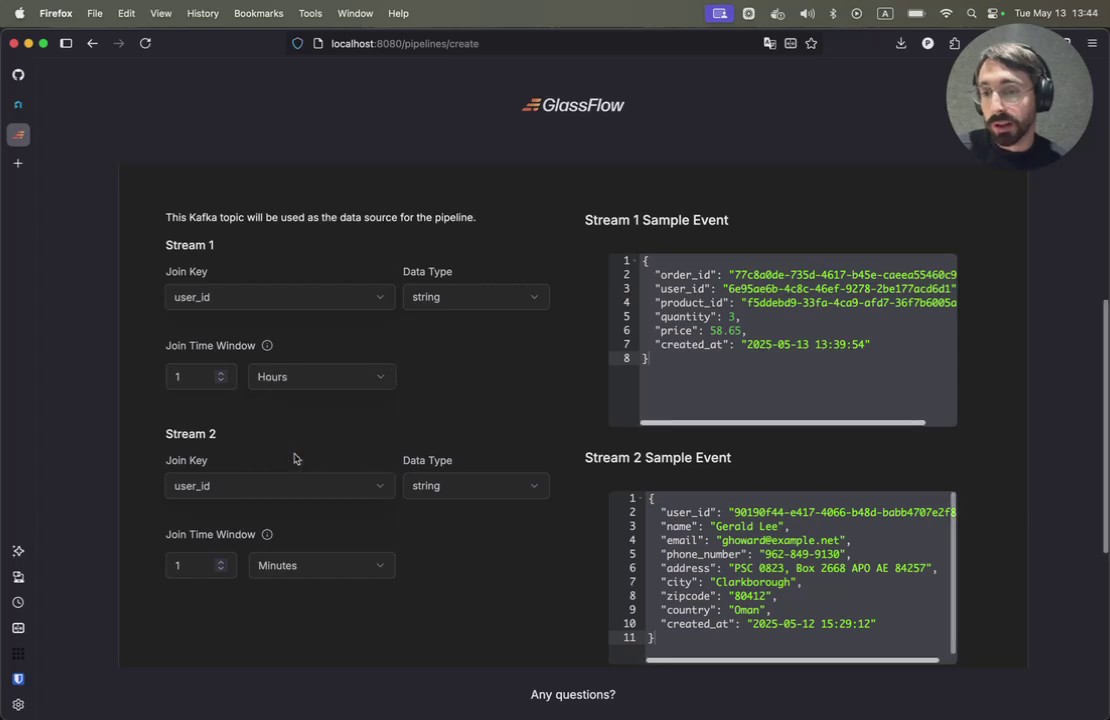
pyautogui.click(282, 566)
pyautogui.click(273, 645)
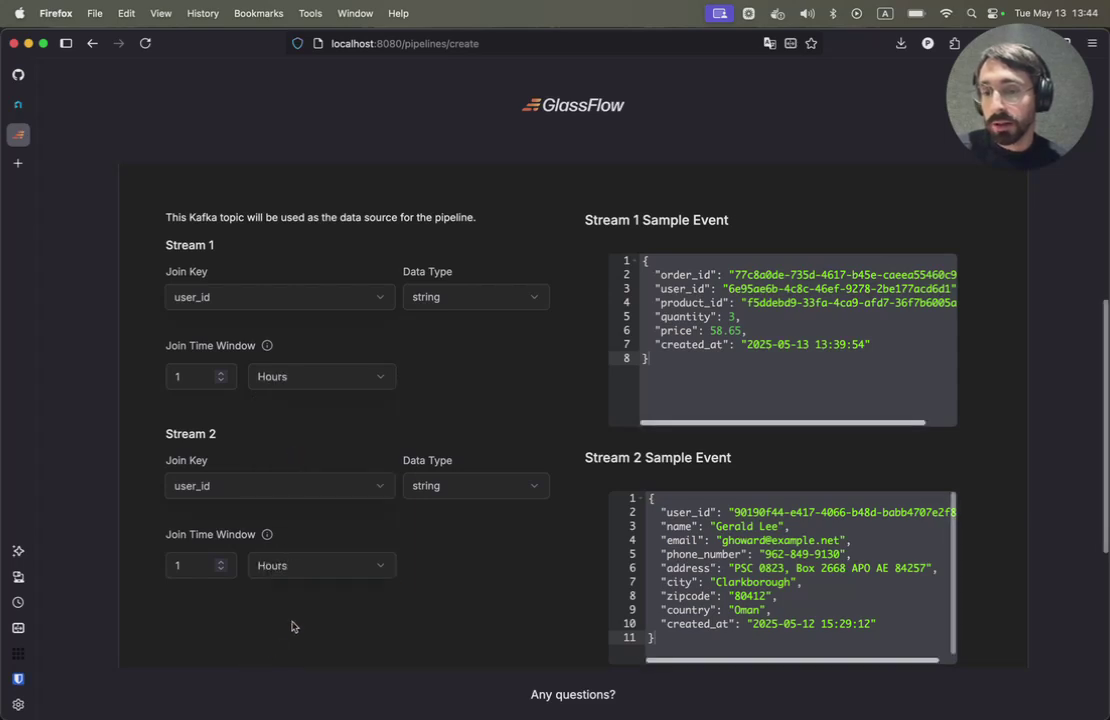
pyautogui.scroll(-4, 471, 440)
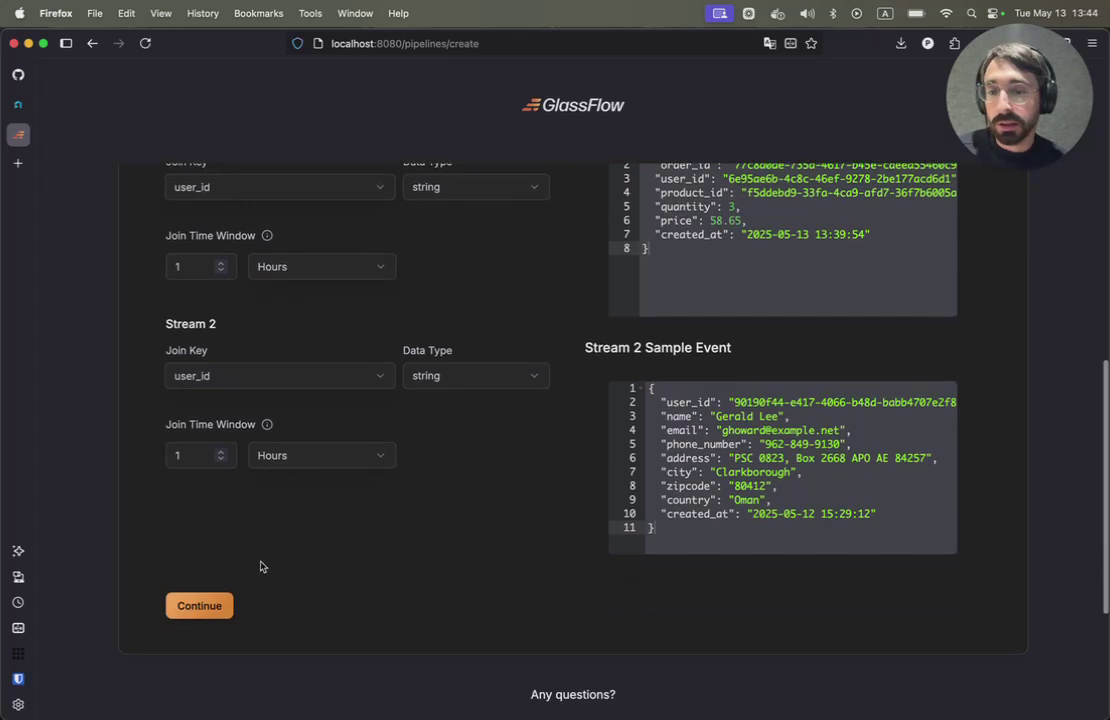
pyautogui.click(199, 605)
# - Connect to ClickHouse with the saved host, admin user, ports 9440 and 8443, and pasted password
pyautogui.scroll(4, 263, 434)
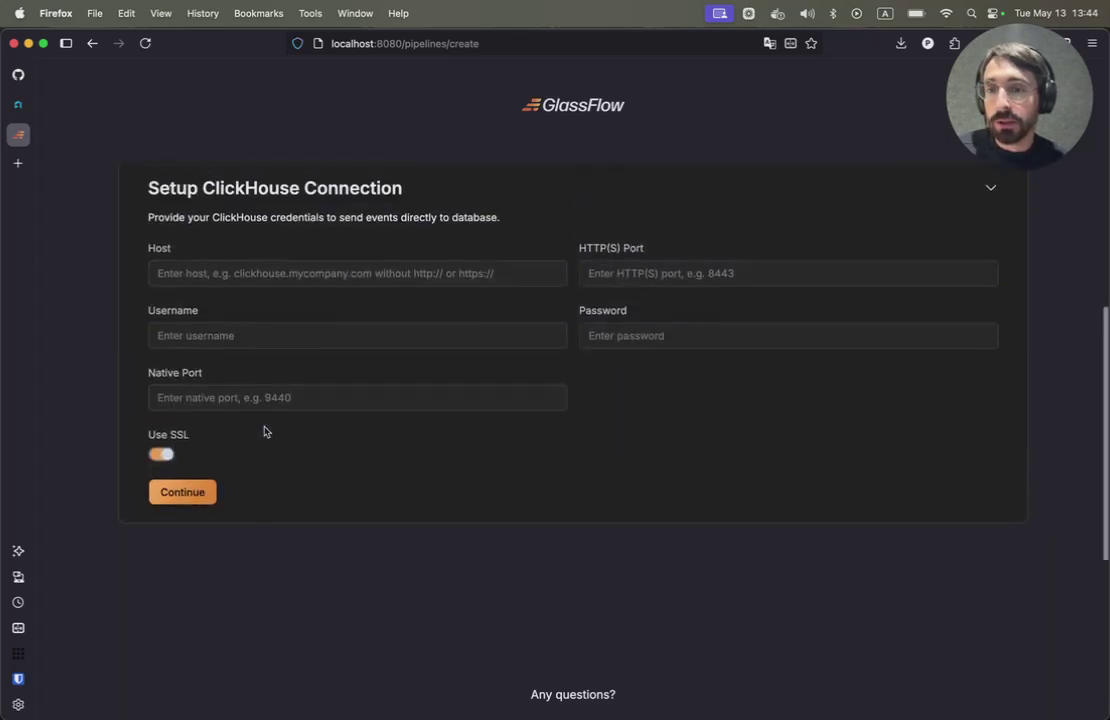
pyautogui.click(240, 327)
pyautogui.click(201, 350)
pyautogui.click(203, 390)
pyautogui.click(190, 412)
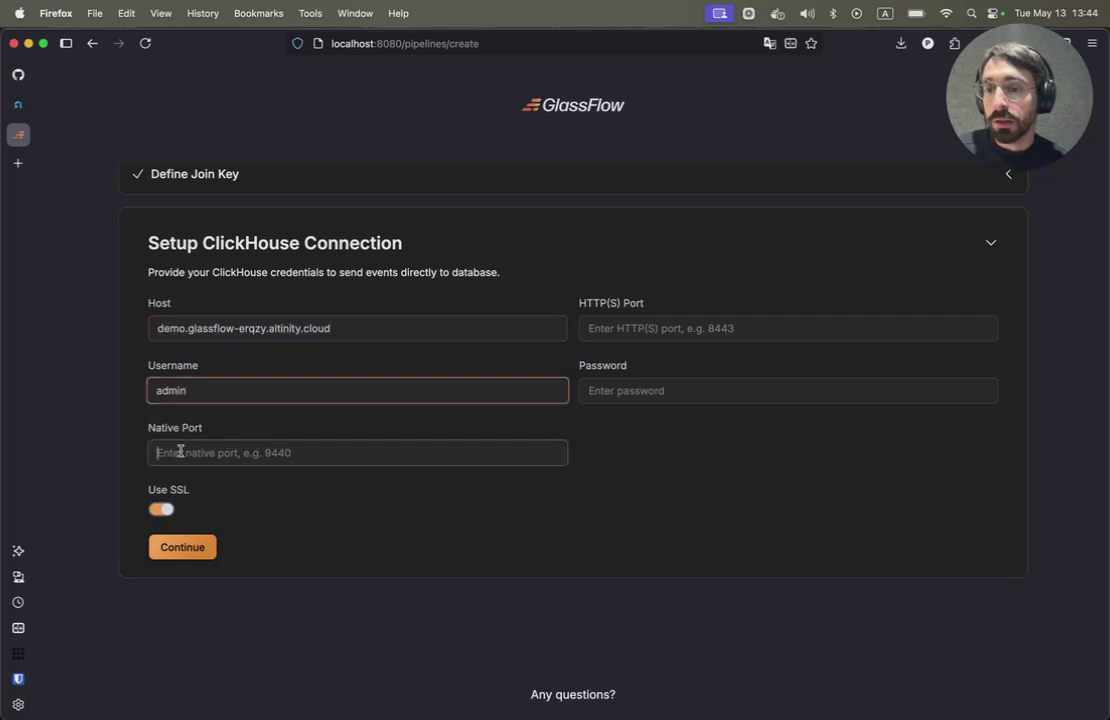
pyautogui.click(166, 453)
pyautogui.click(162, 474)
pyautogui.click(623, 330)
pyautogui.click(620, 349)
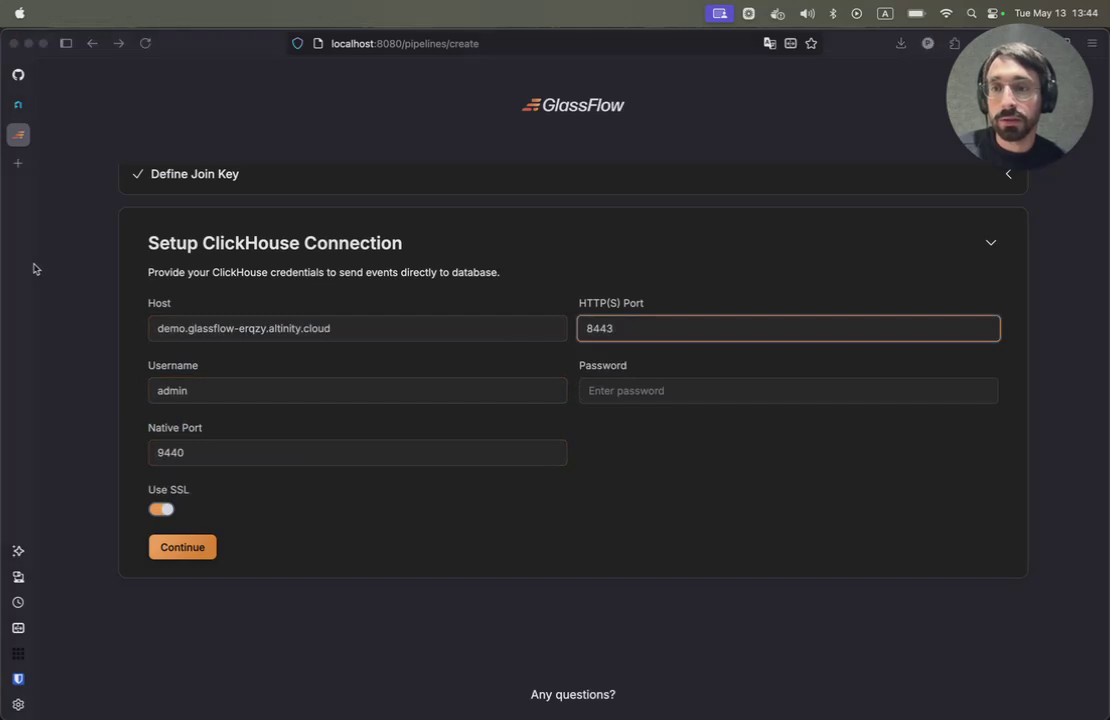
pyautogui.click(588, 390)
pyautogui.press('super+v')
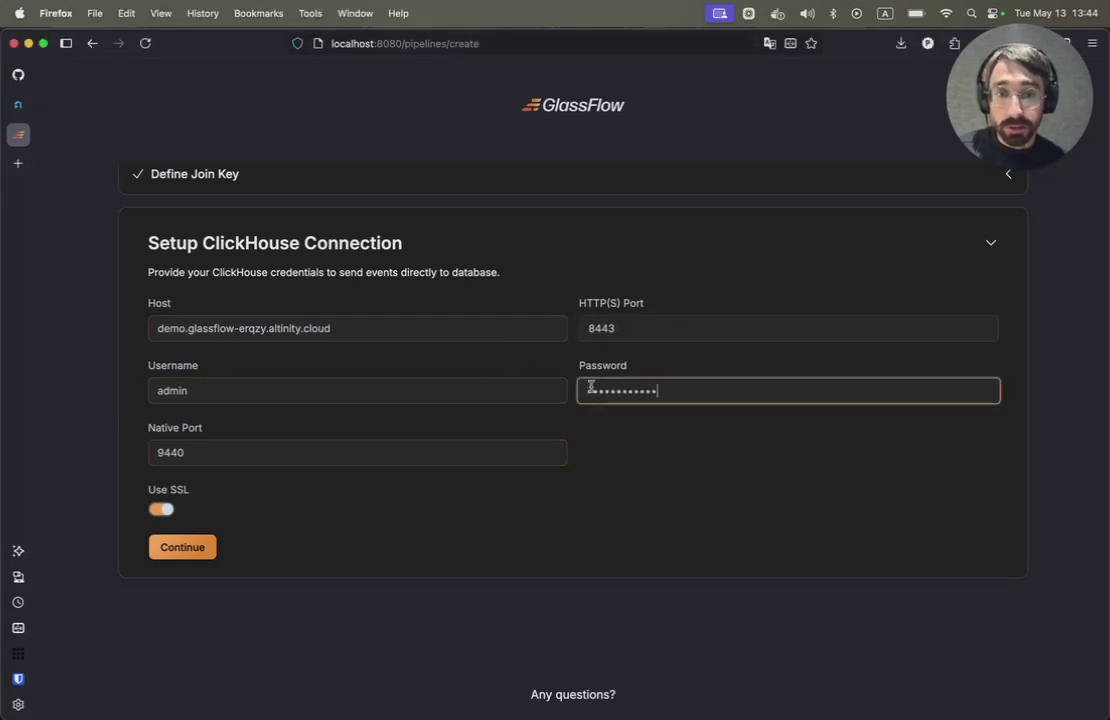
pyautogui.click(182, 547)
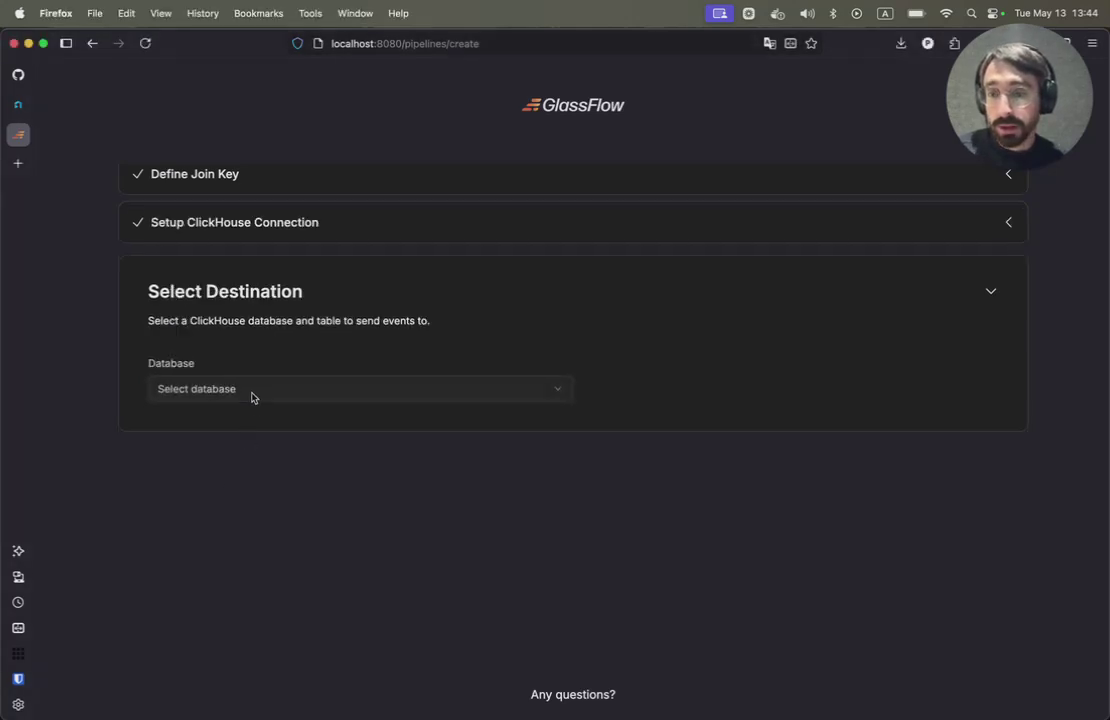
# - Choose database default and table orders_enriched as the destination
pyautogui.click(252, 390)
pyautogui.click(220, 445)
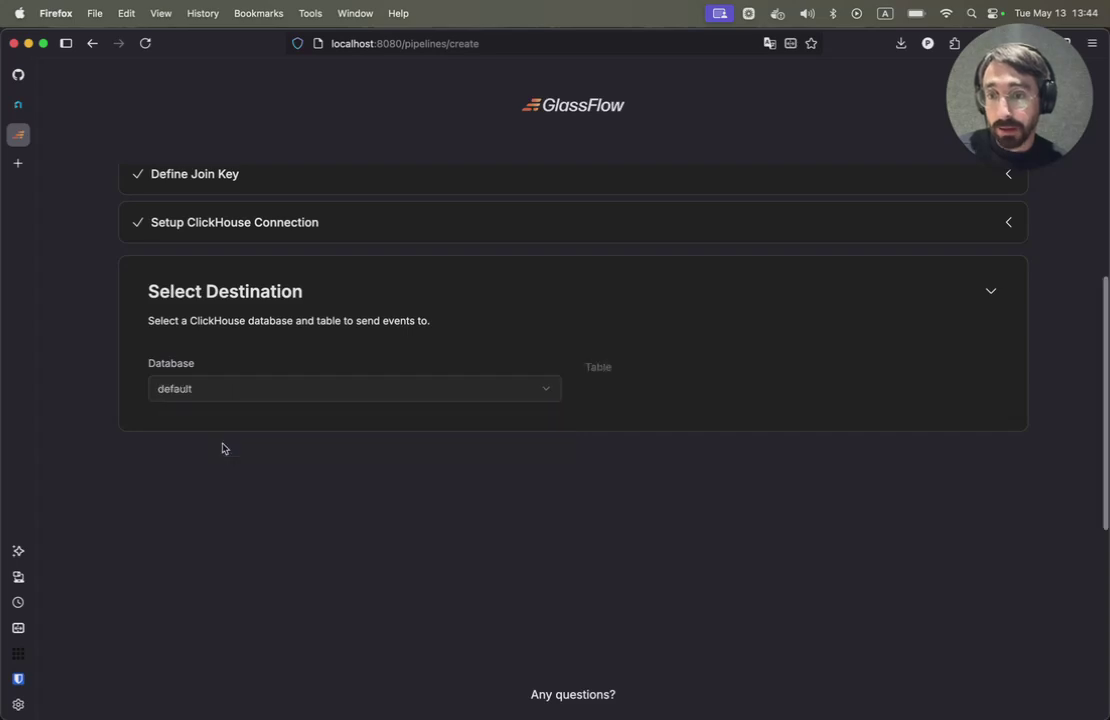
pyautogui.click(657, 395)
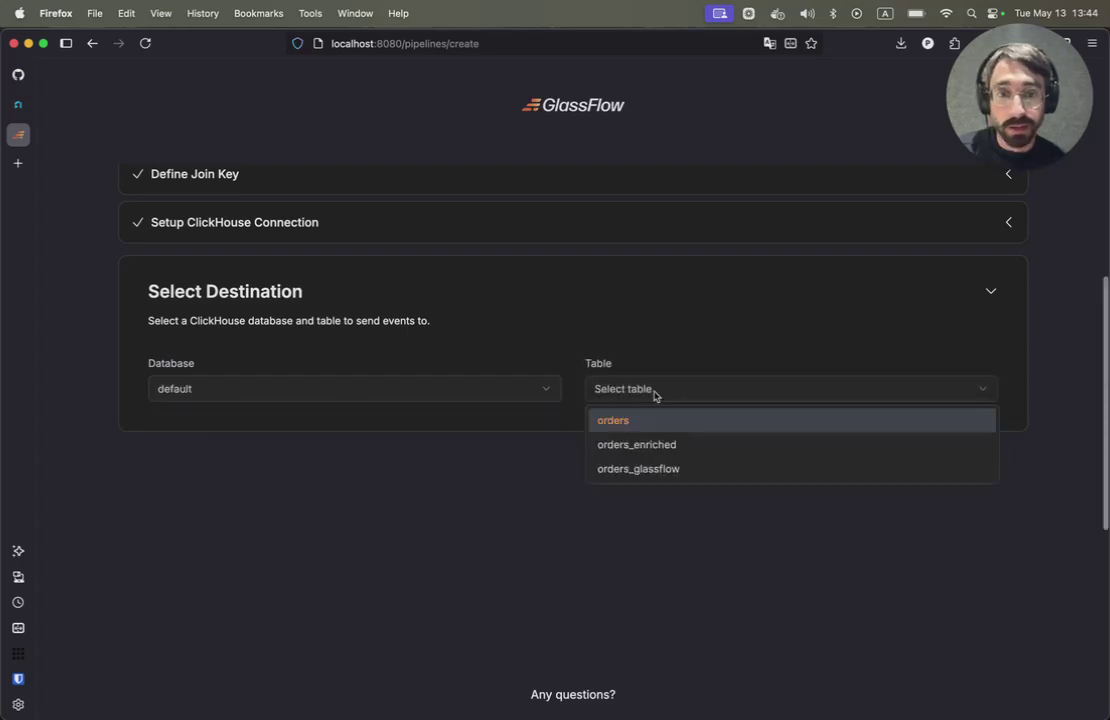
pyautogui.click(640, 446)
pyautogui.scroll(-1, 394, 475)
pyautogui.scroll(-5, 394, 475)
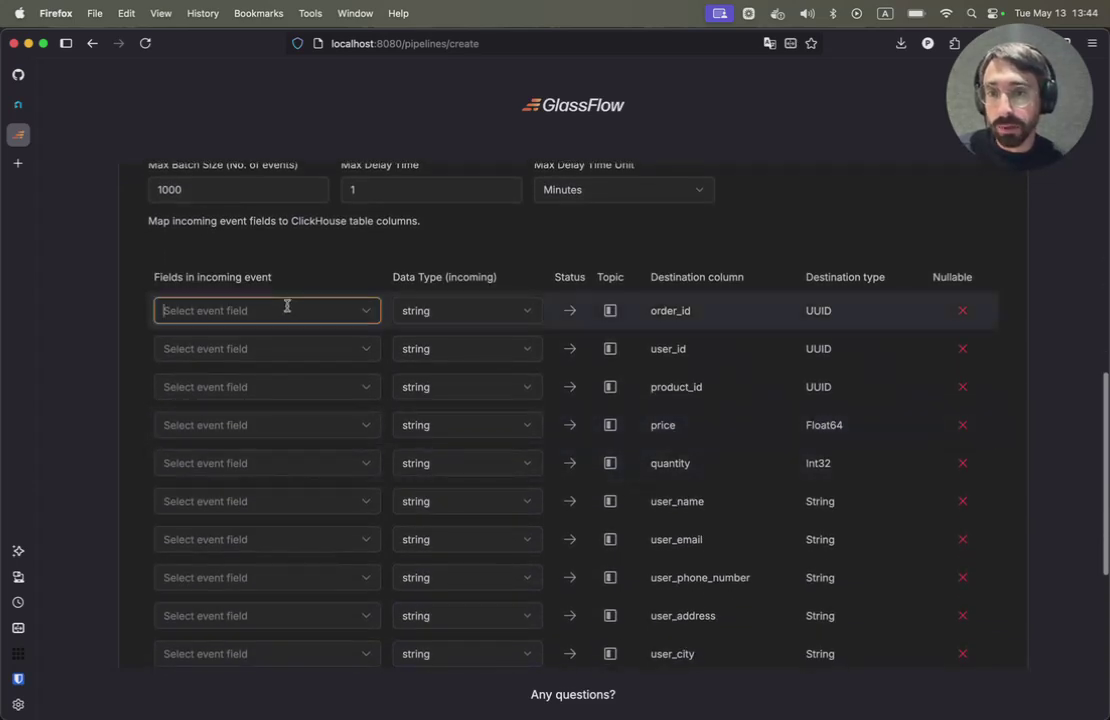
# - Map order_id, user_id and product_id to their fields, price to quantity and quantity to price
pyautogui.click(287, 310)
pyautogui.click(204, 367)
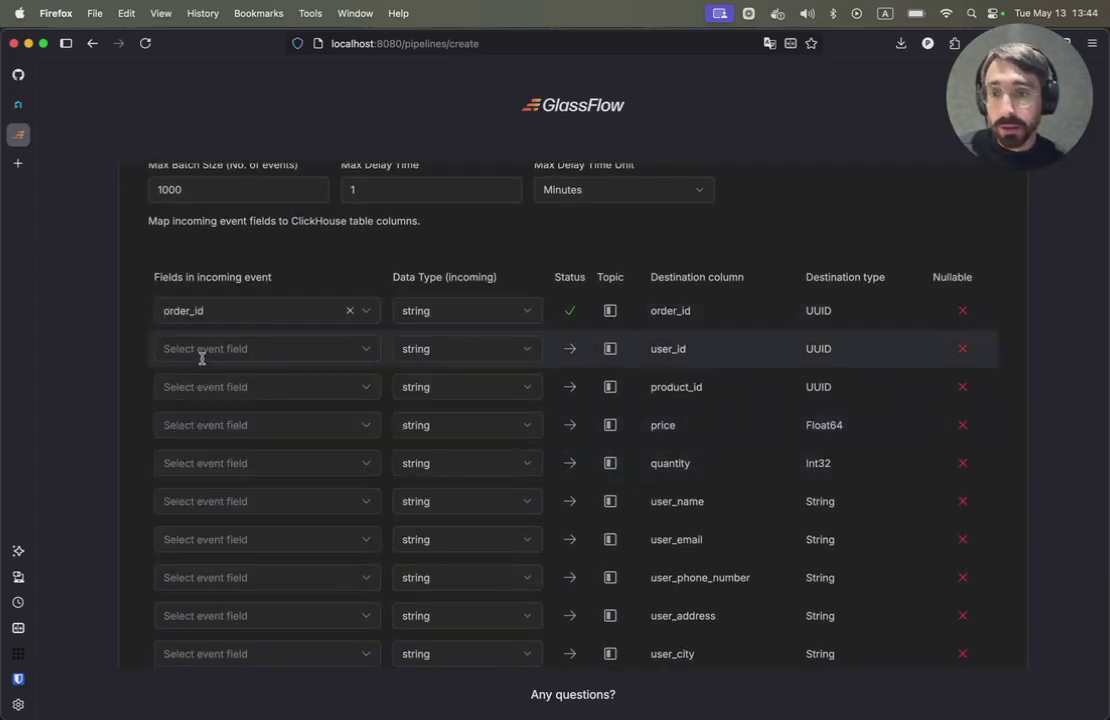
pyautogui.click(198, 352)
pyautogui.click(184, 429)
pyautogui.click(193, 388)
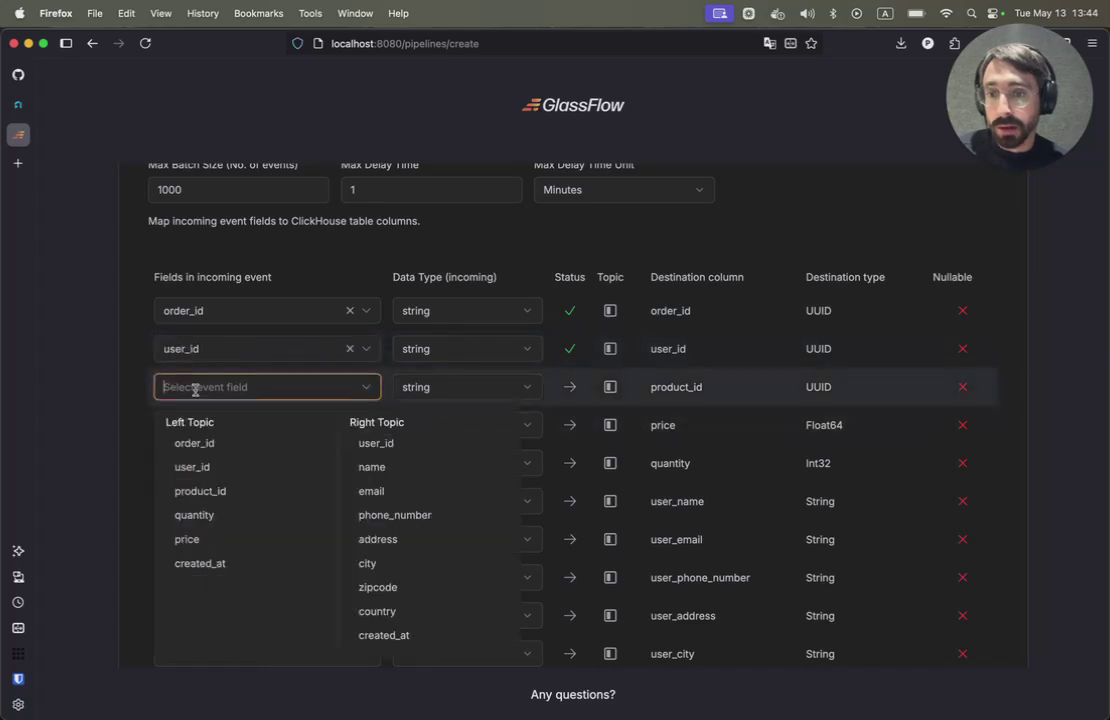
pyautogui.click(188, 490)
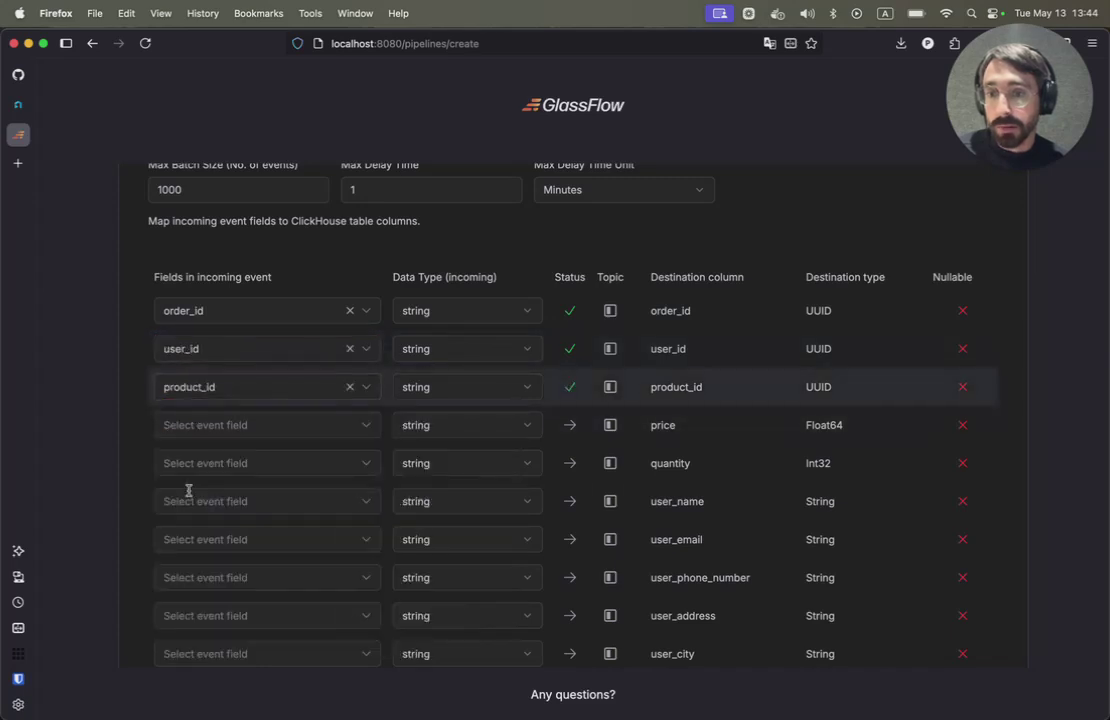
pyautogui.click(180, 425)
pyautogui.click(186, 557)
pyautogui.click(181, 463)
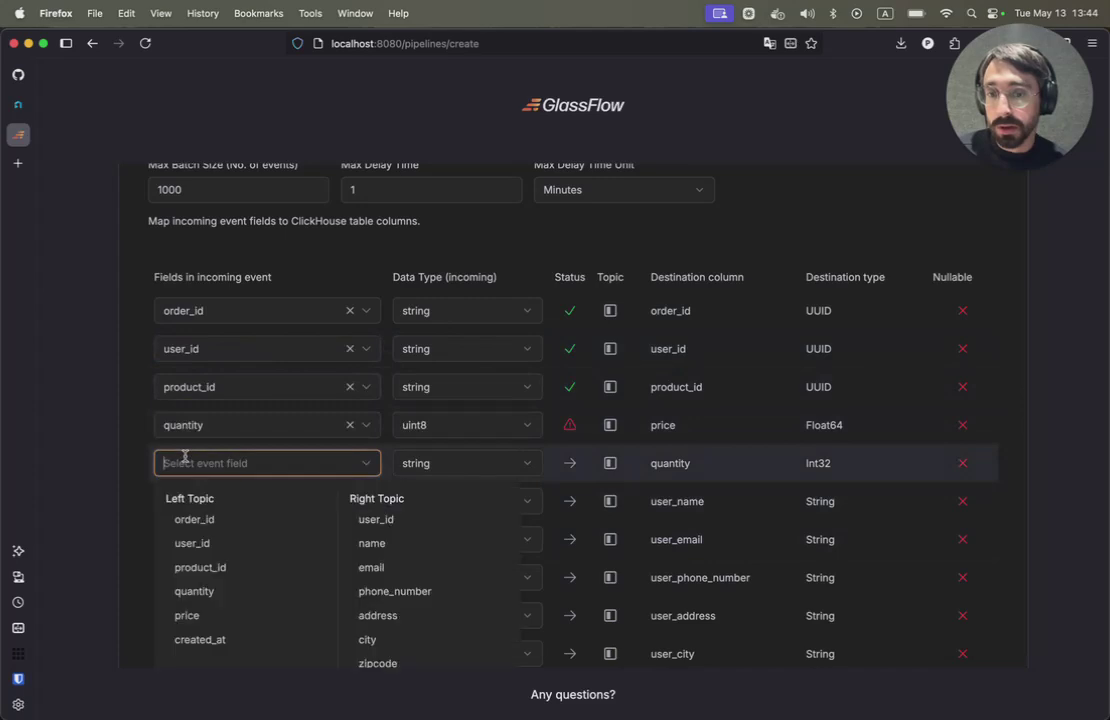
pyautogui.click(182, 615)
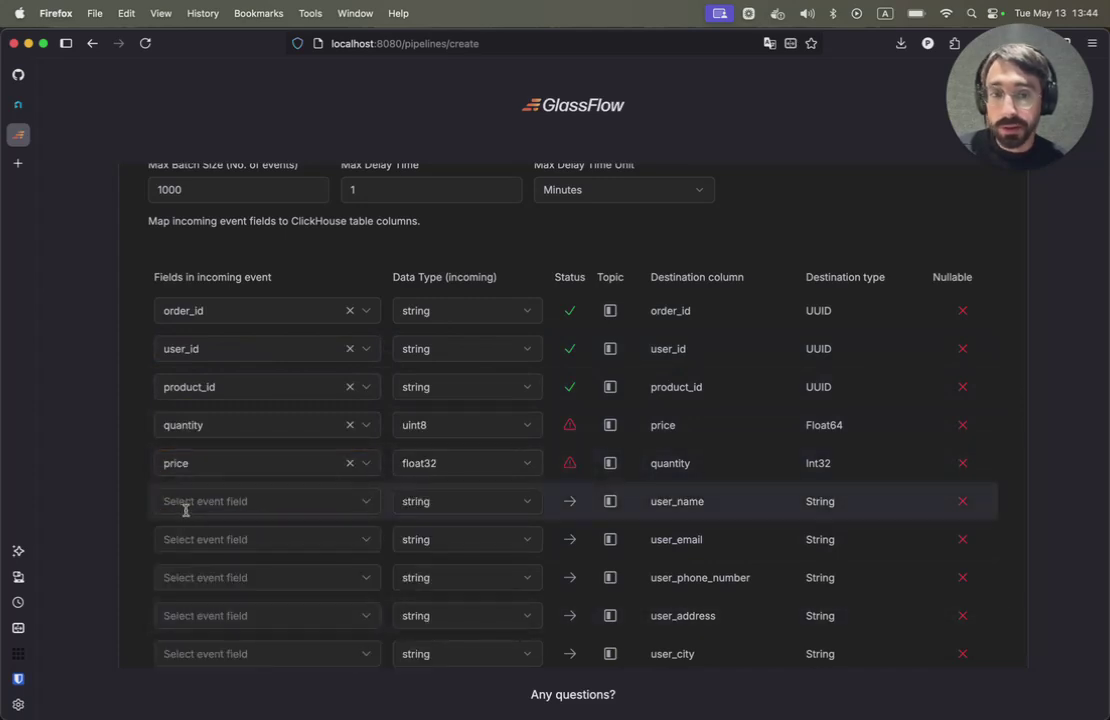
# - Map user_name, user_email, user_phone_number and user_address to name, email, phone_number and address
pyautogui.click(185, 510)
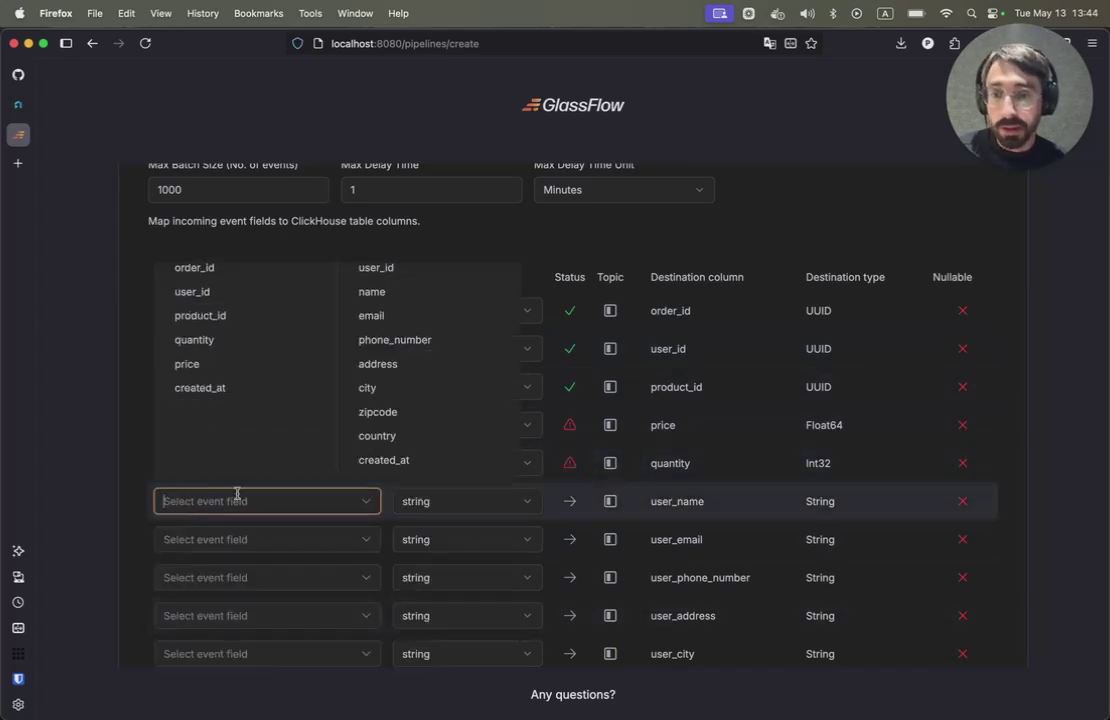
pyautogui.click(378, 292)
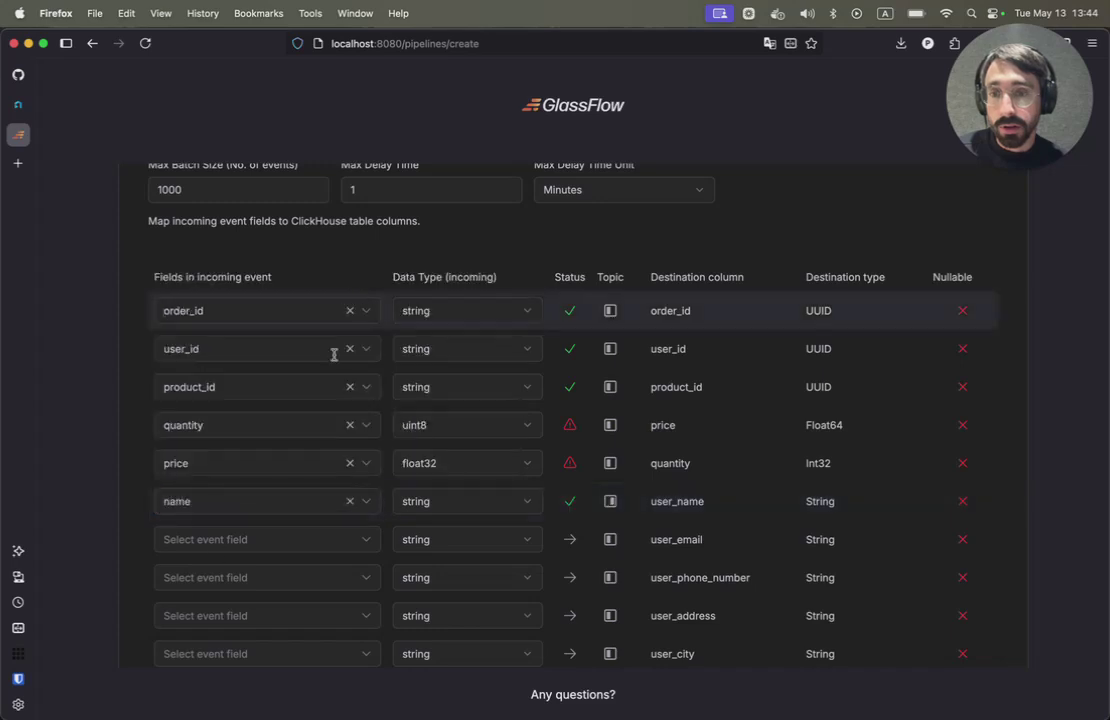
pyautogui.click(216, 539)
pyautogui.click(371, 356)
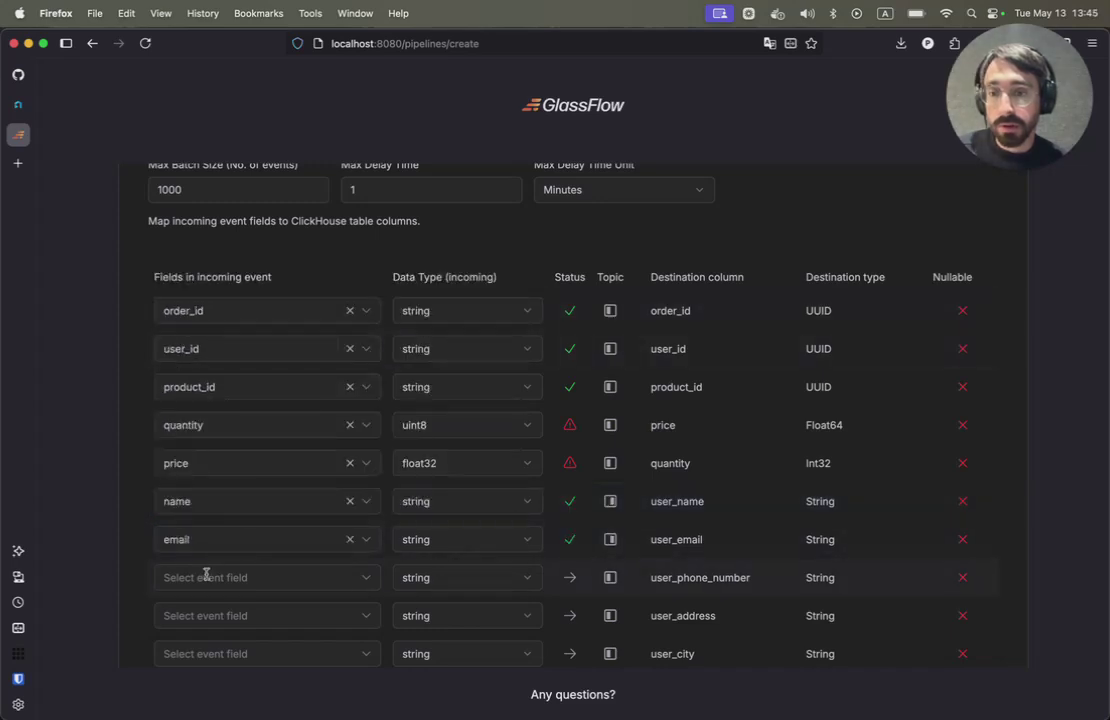
pyautogui.click(200, 577)
pyautogui.click(372, 422)
pyautogui.click(200, 615)
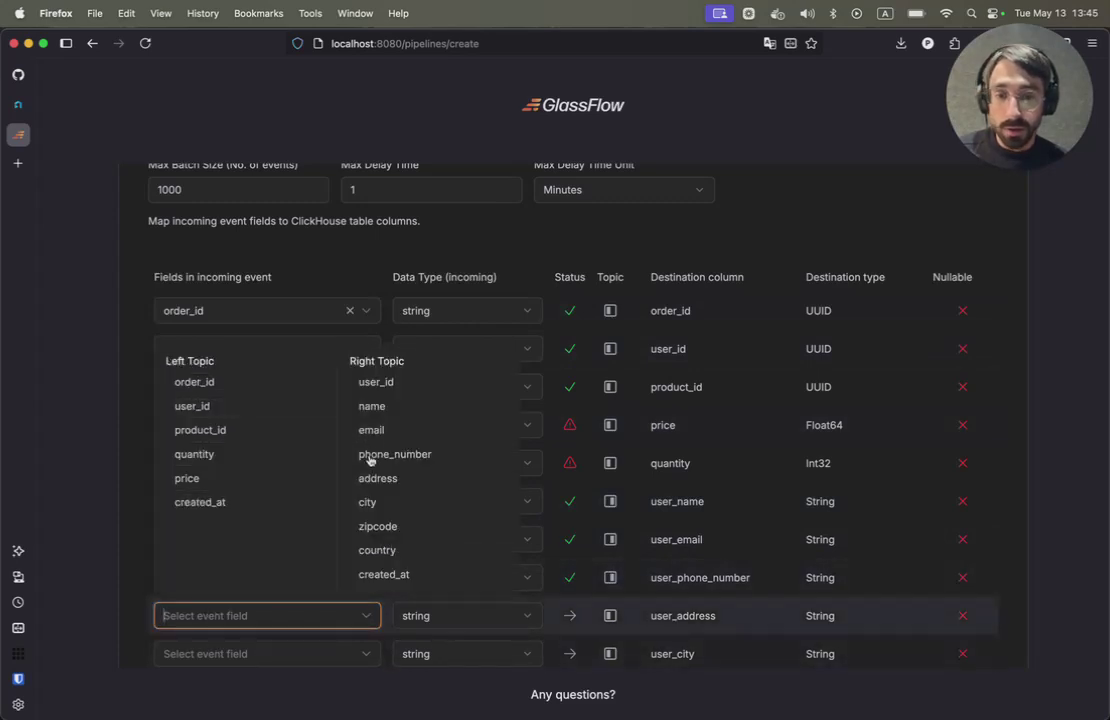
pyautogui.click(369, 478)
# - Map user_city, user_zipcode and user_country to city, zipcode and country, and created_at to the orders' created_at
pyautogui.scroll(-2, 240, 620)
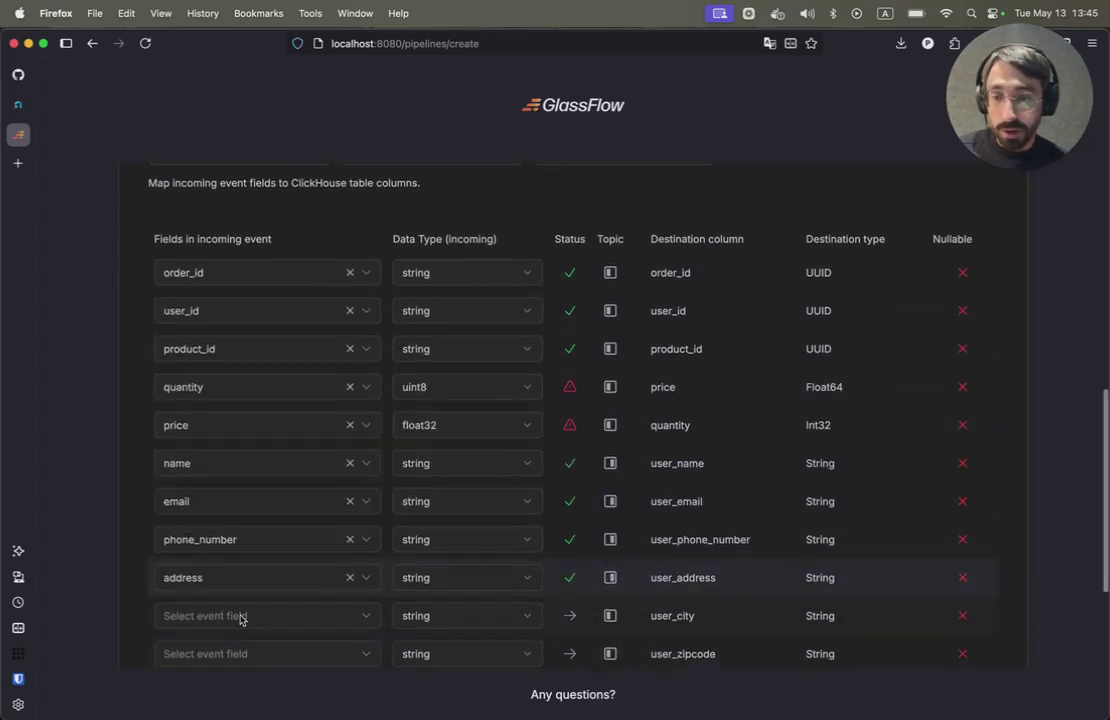
pyautogui.click(231, 579)
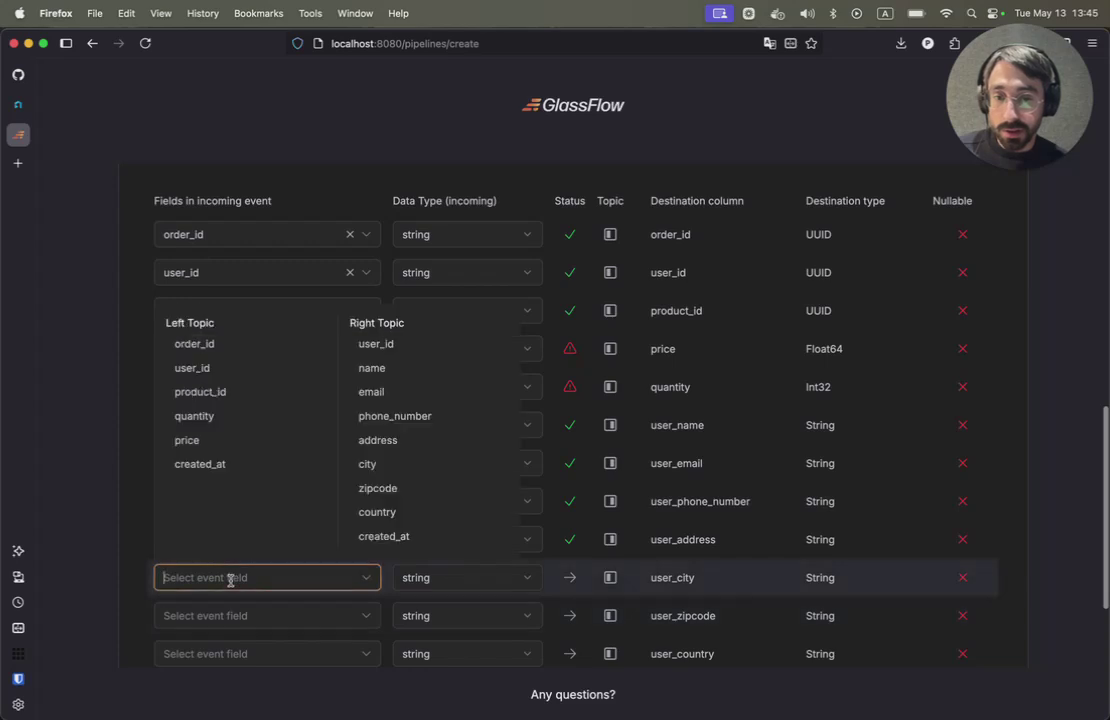
pyautogui.click(367, 464)
pyautogui.click(240, 615)
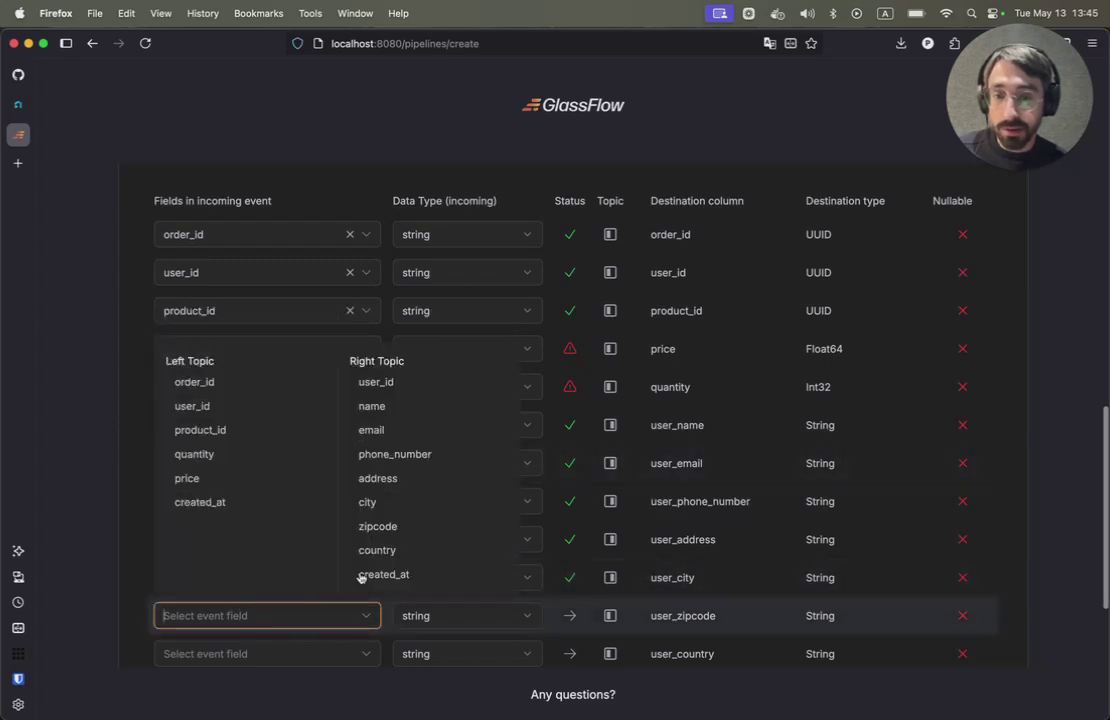
pyautogui.click(374, 526)
pyautogui.scroll(-2, 235, 550)
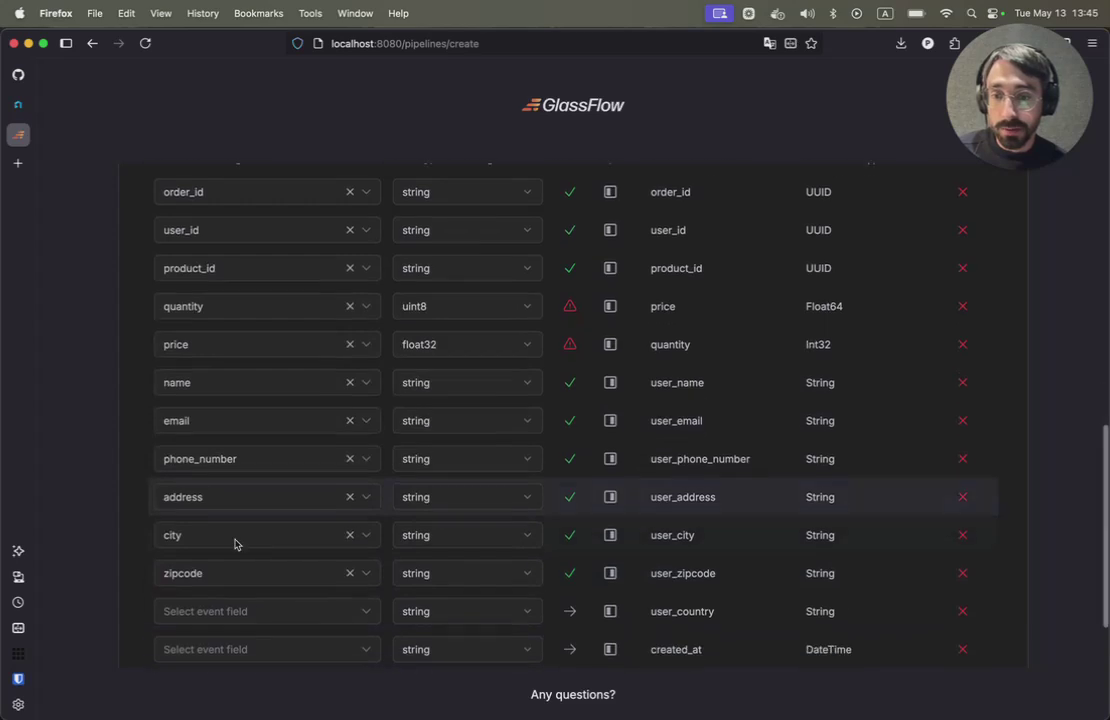
pyautogui.click(216, 592)
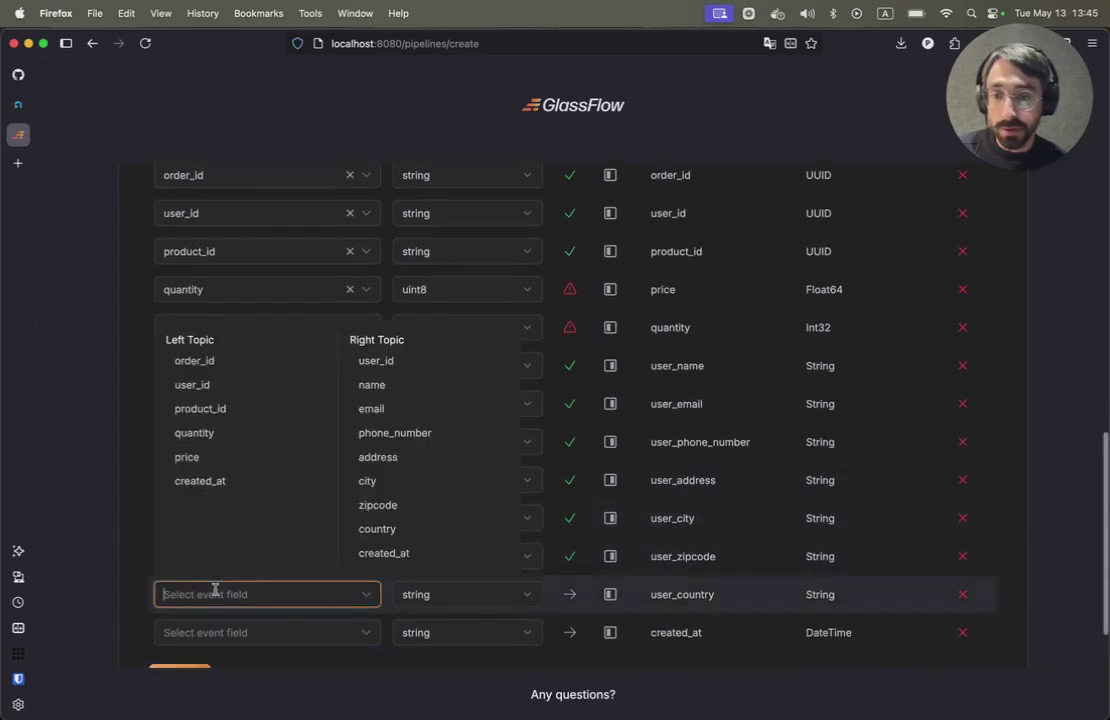
pyautogui.click(372, 527)
pyautogui.click(208, 632)
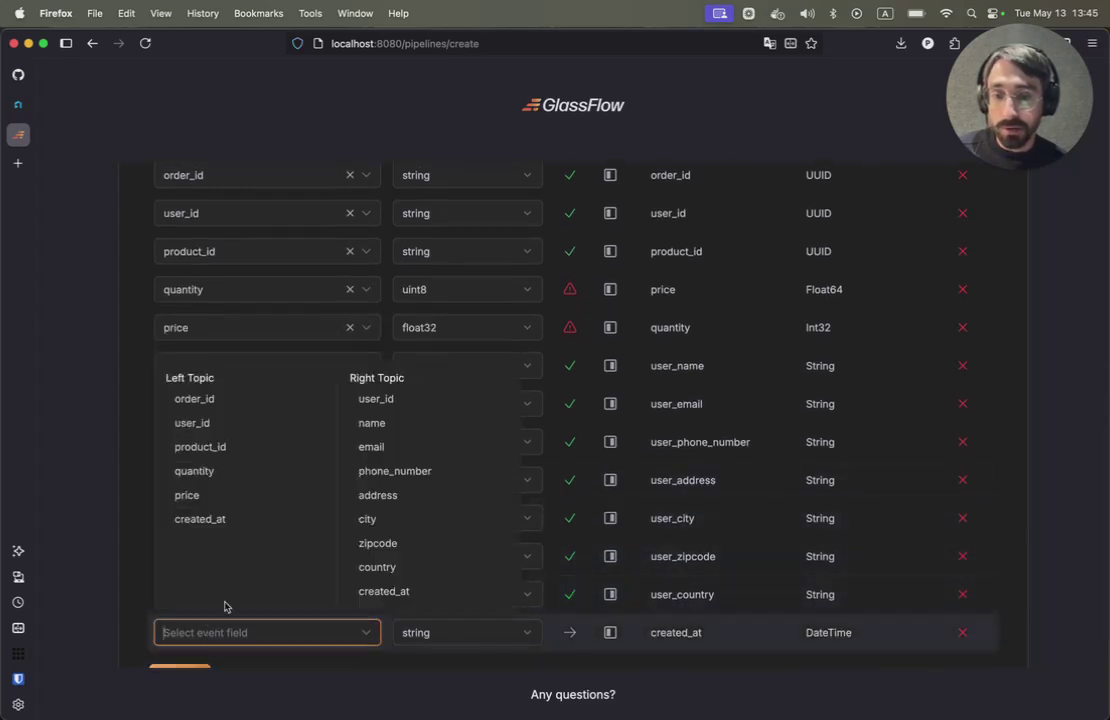
pyautogui.click(196, 522)
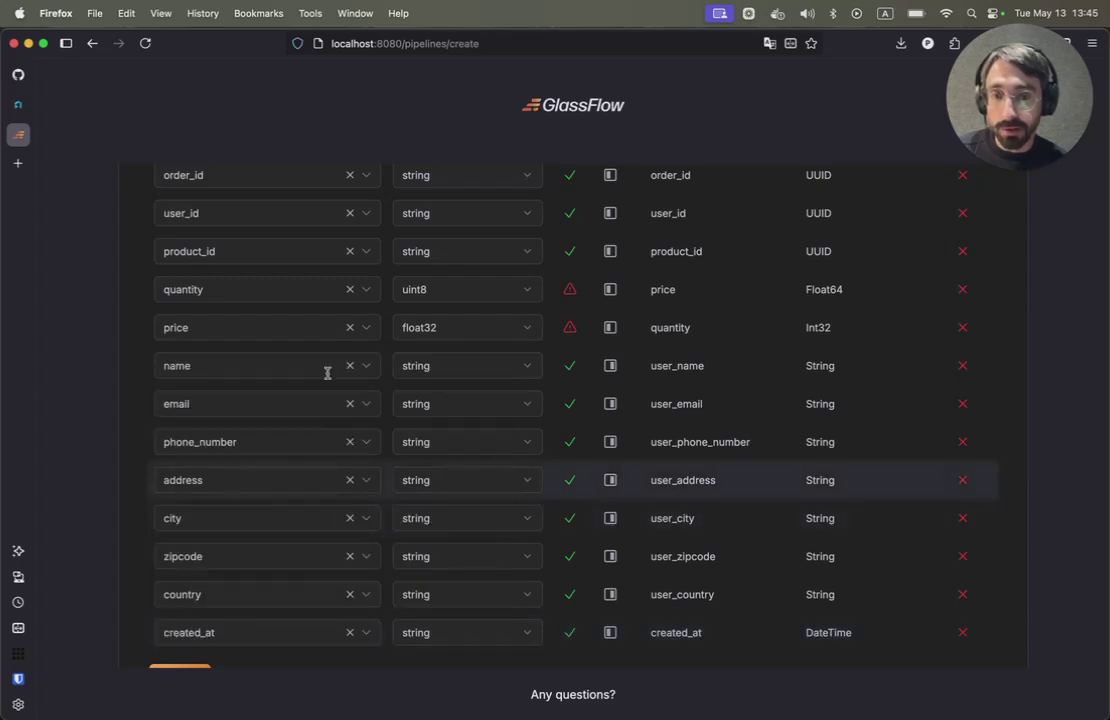
pyautogui.scroll(2, 310, 400)
# - Set the quantity field's incoming data type to float64
pyautogui.click(419, 337)
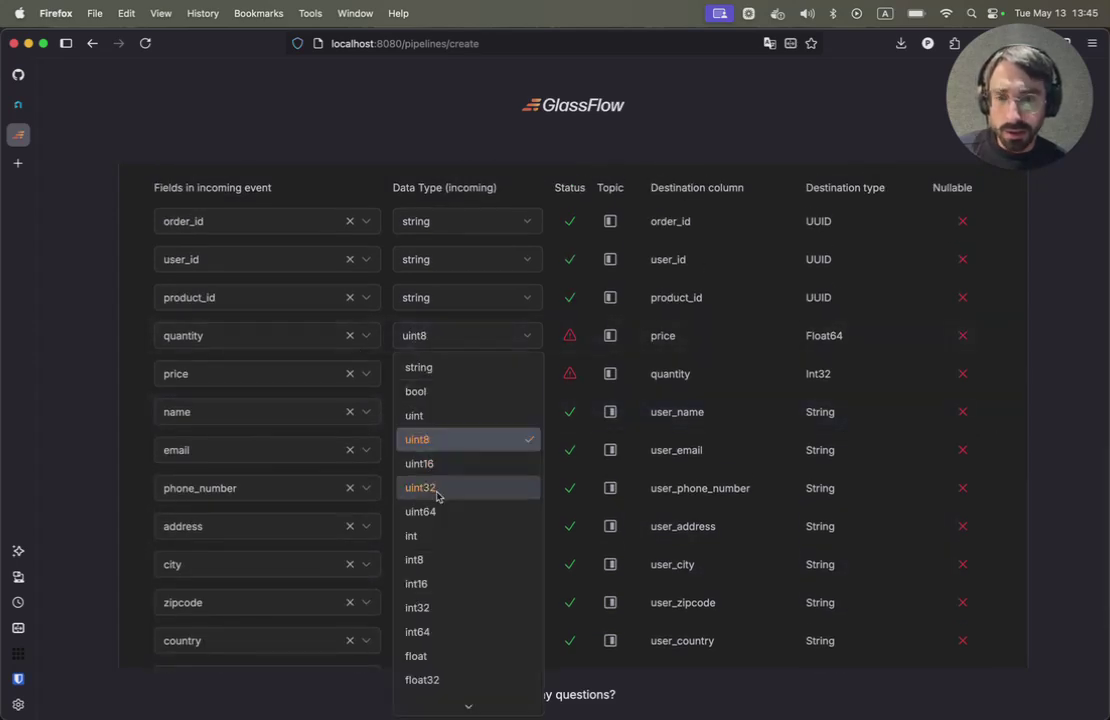
pyautogui.click(431, 605)
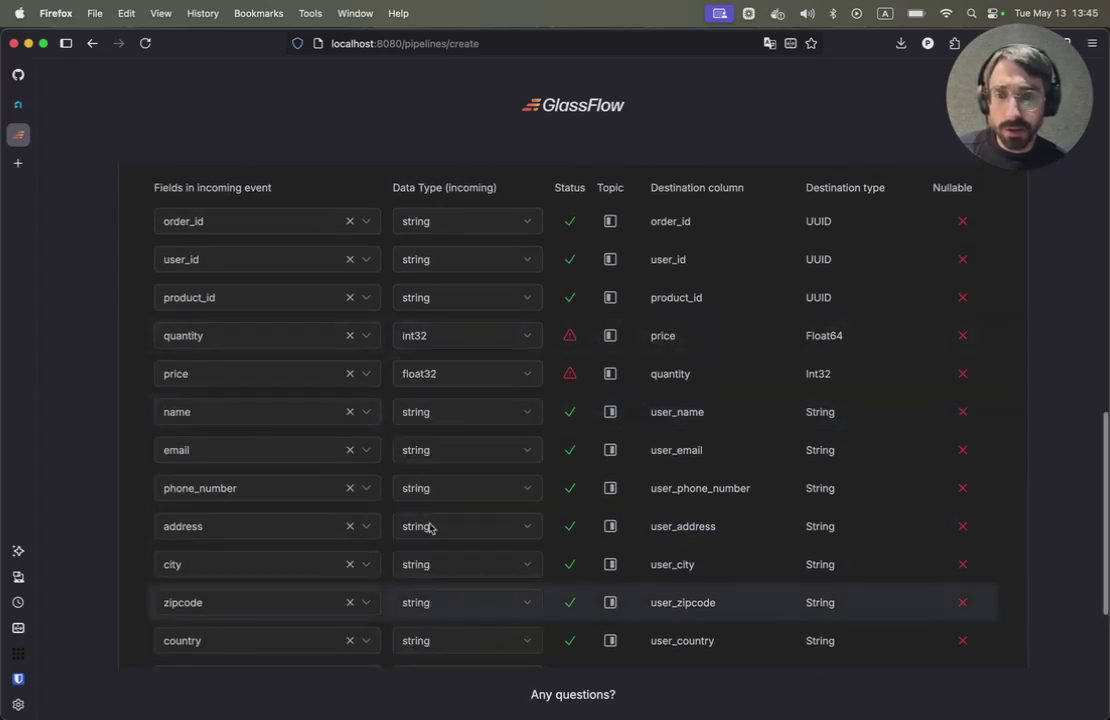
pyautogui.click(433, 342)
pyautogui.scroll(-2, 446, 609)
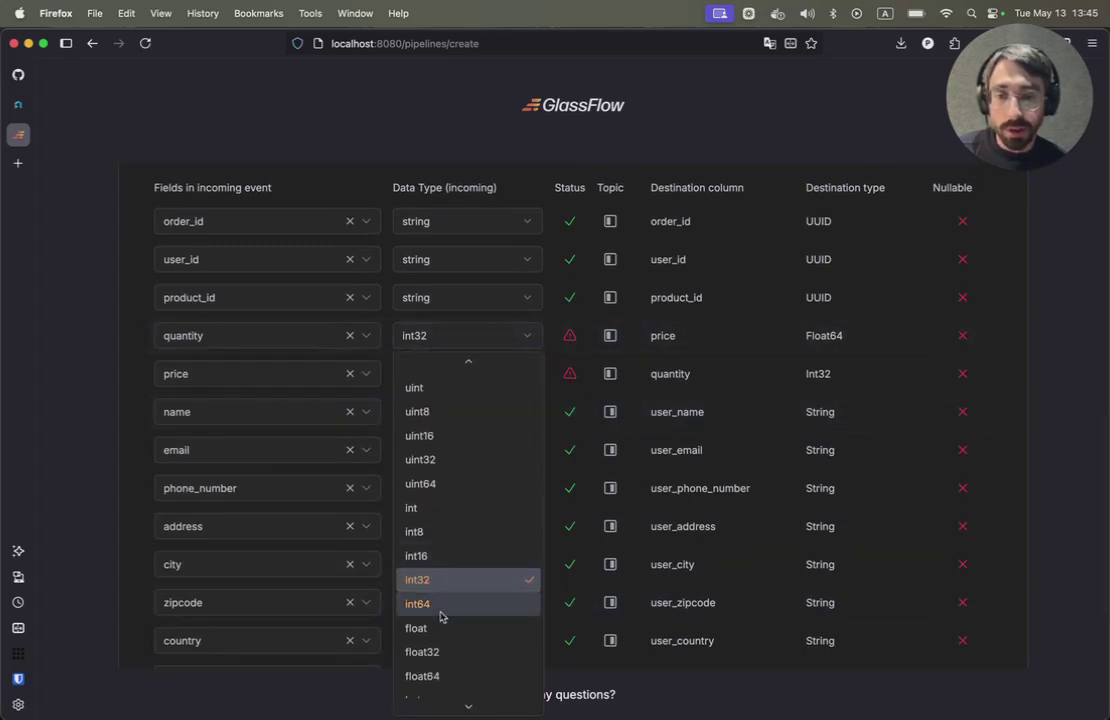
pyautogui.click(424, 676)
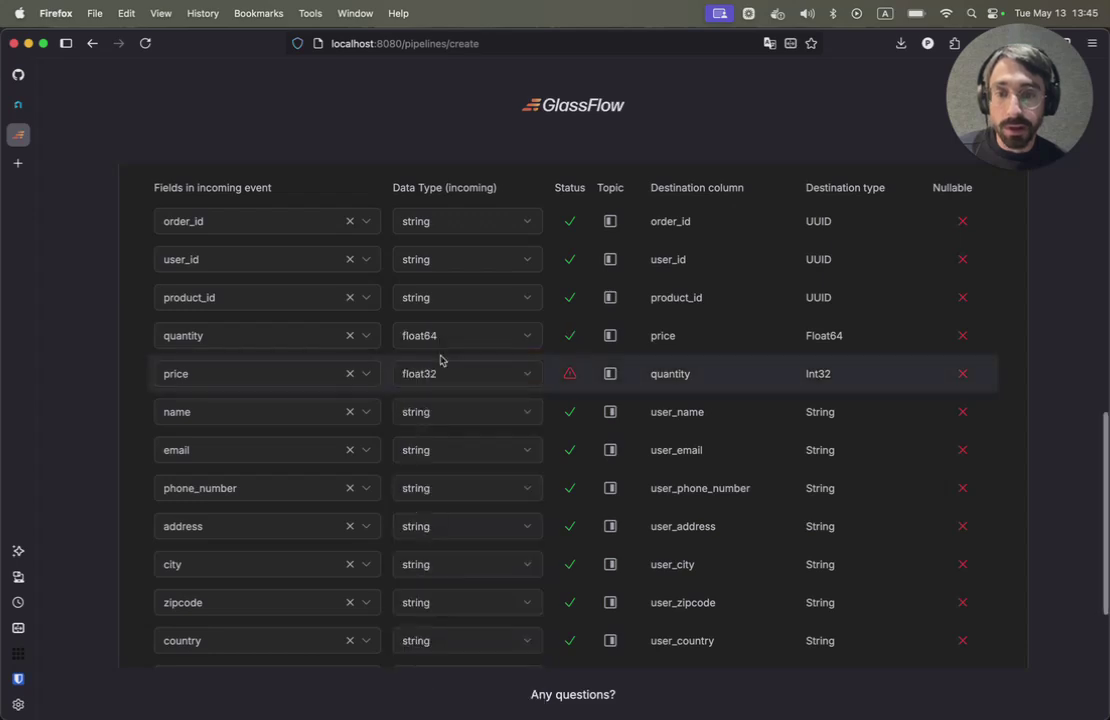
# - Set the price field's incoming data type to int32
pyautogui.click(433, 378)
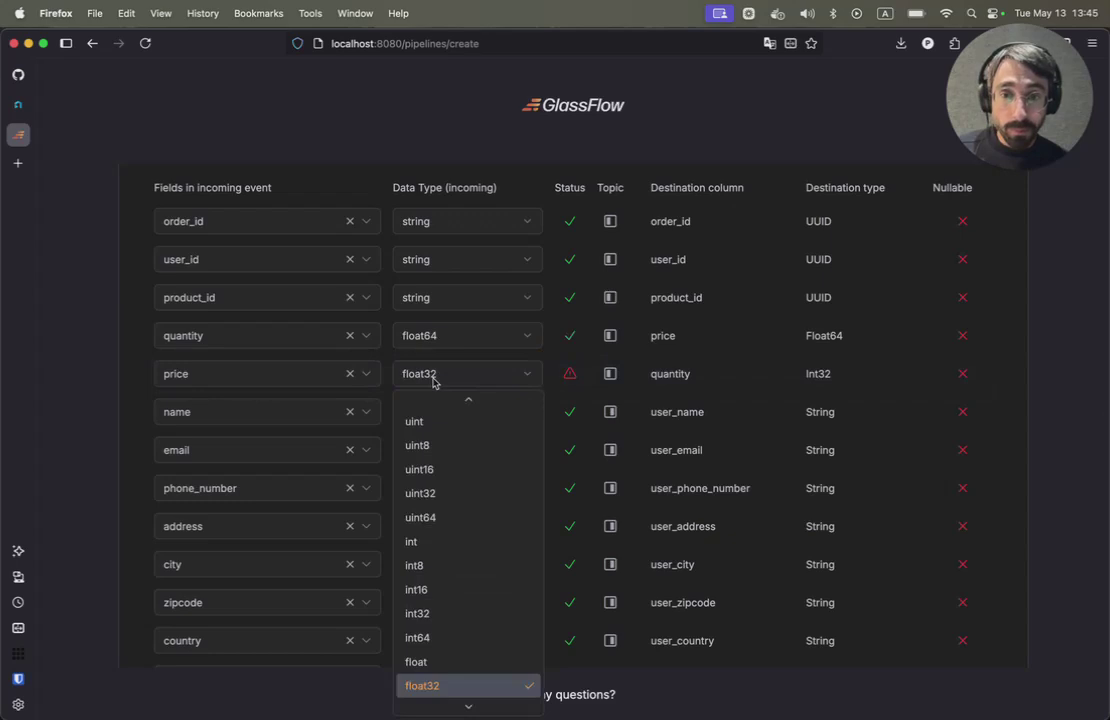
pyautogui.scroll(-1, 448, 519)
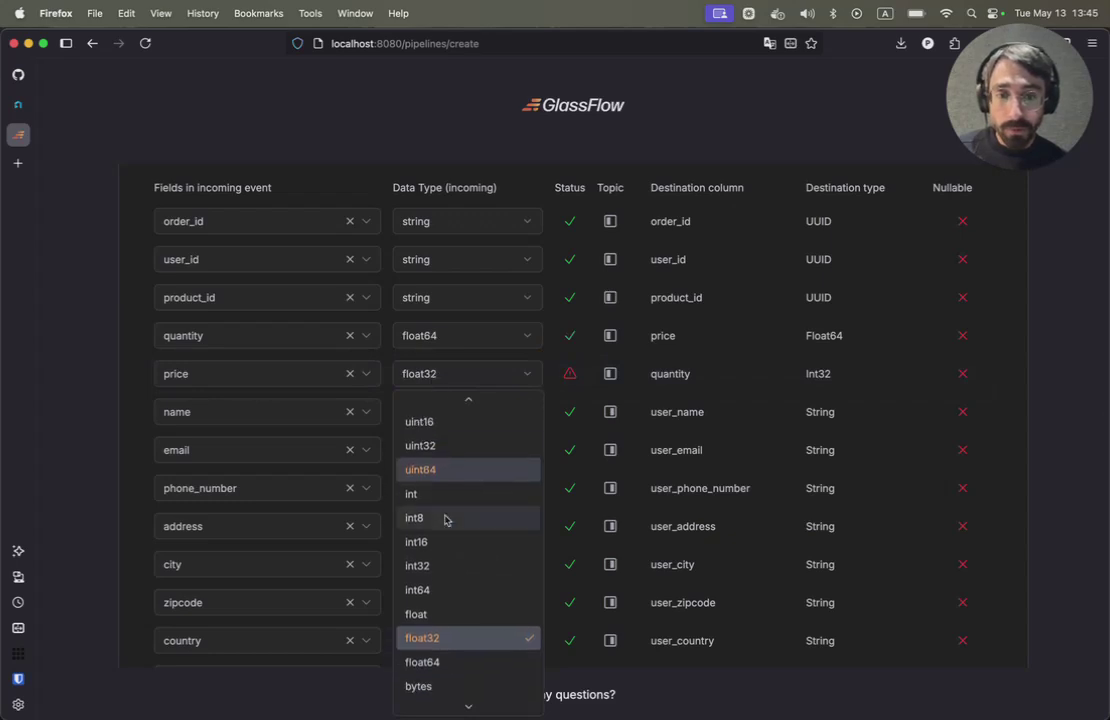
pyautogui.click(424, 586)
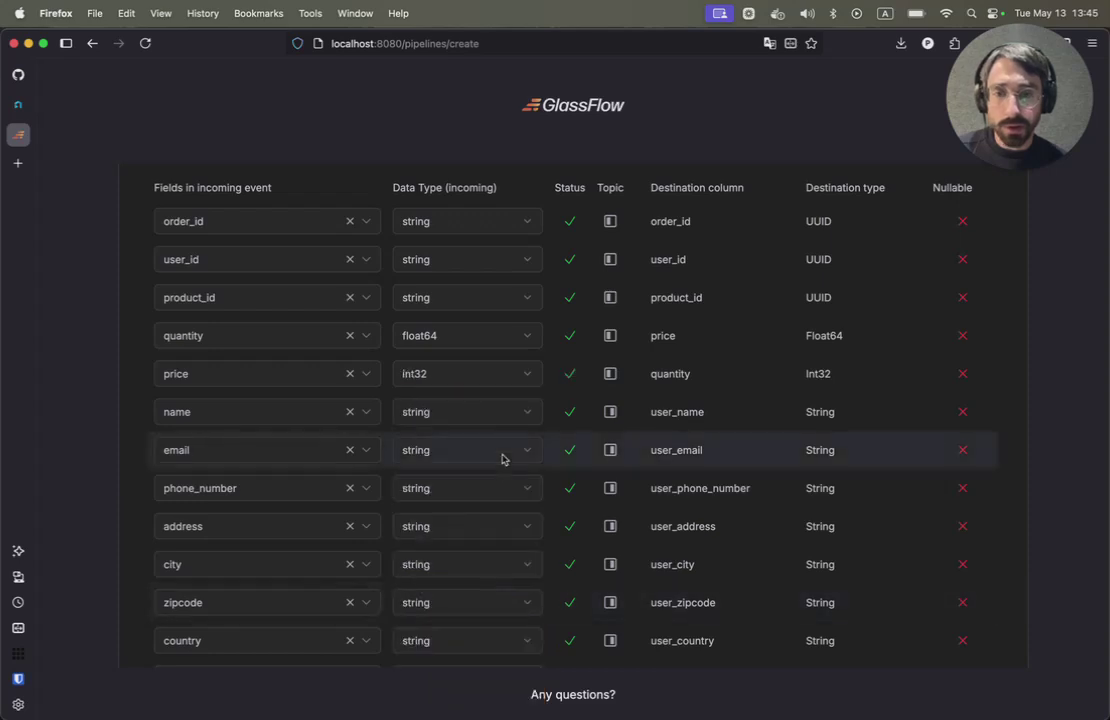
pyautogui.scroll(-3, 519, 459)
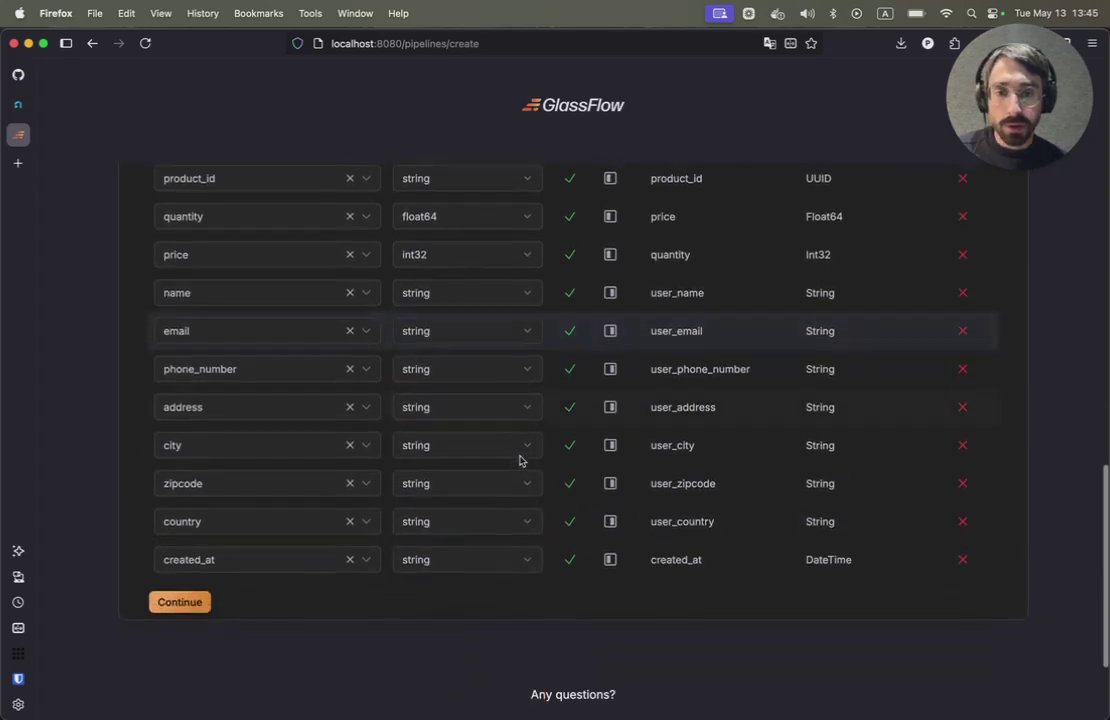
# - Review the pipeline summary and deploy the join pipeline into orders_enriched
pyautogui.click(180, 603)
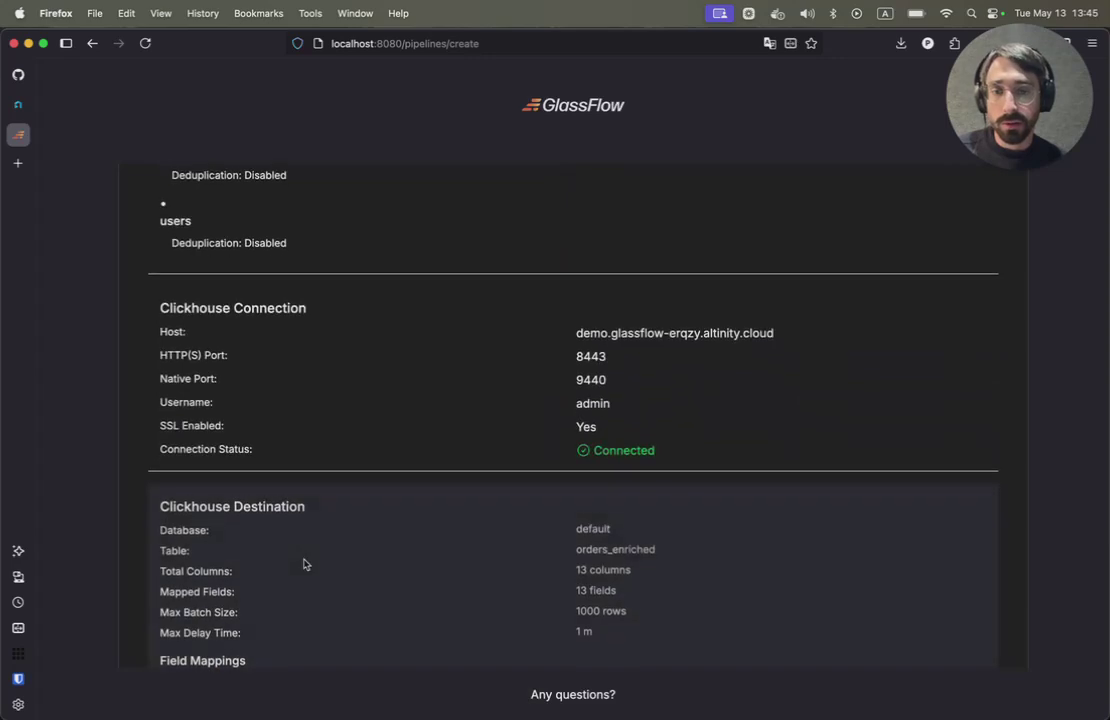
pyautogui.scroll(-5, 305, 564)
pyautogui.scroll(-5, 305, 564)
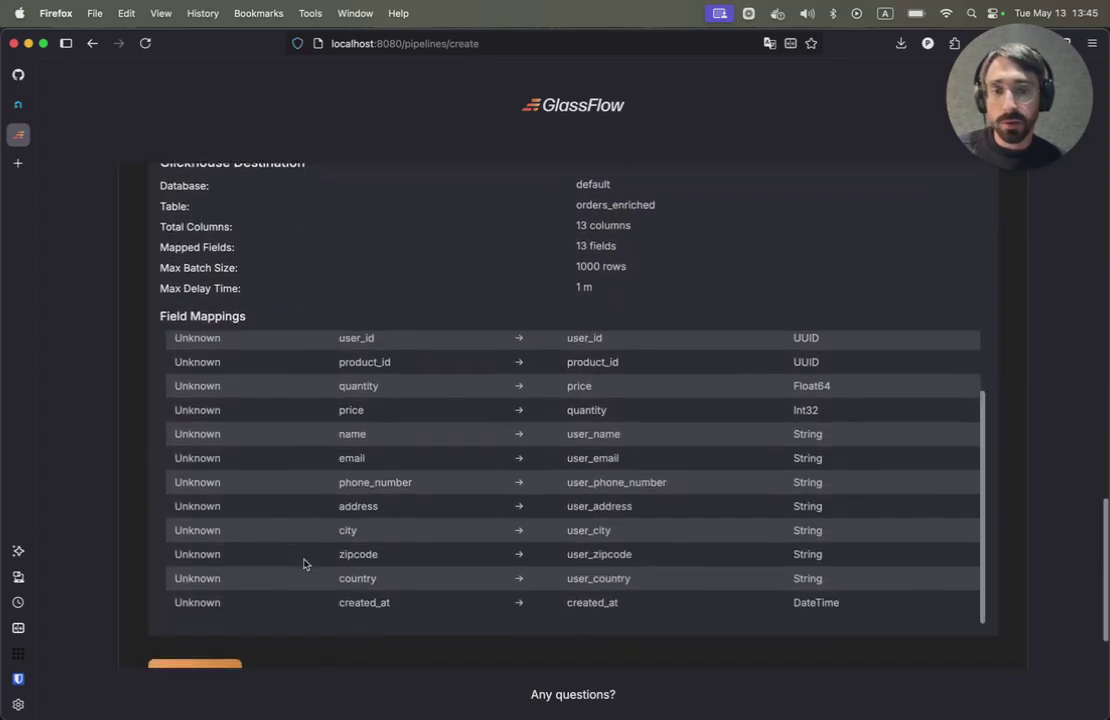
pyautogui.scroll(-1, 305, 564)
pyautogui.scroll(-1, 300, 564)
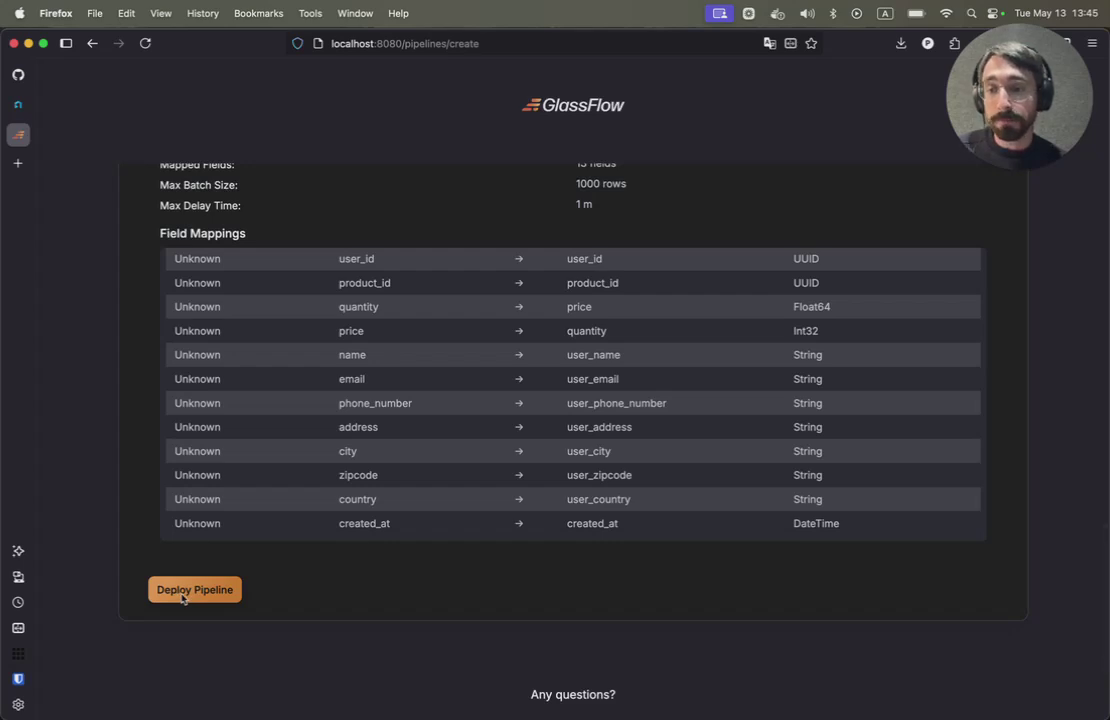
pyautogui.click(183, 599)
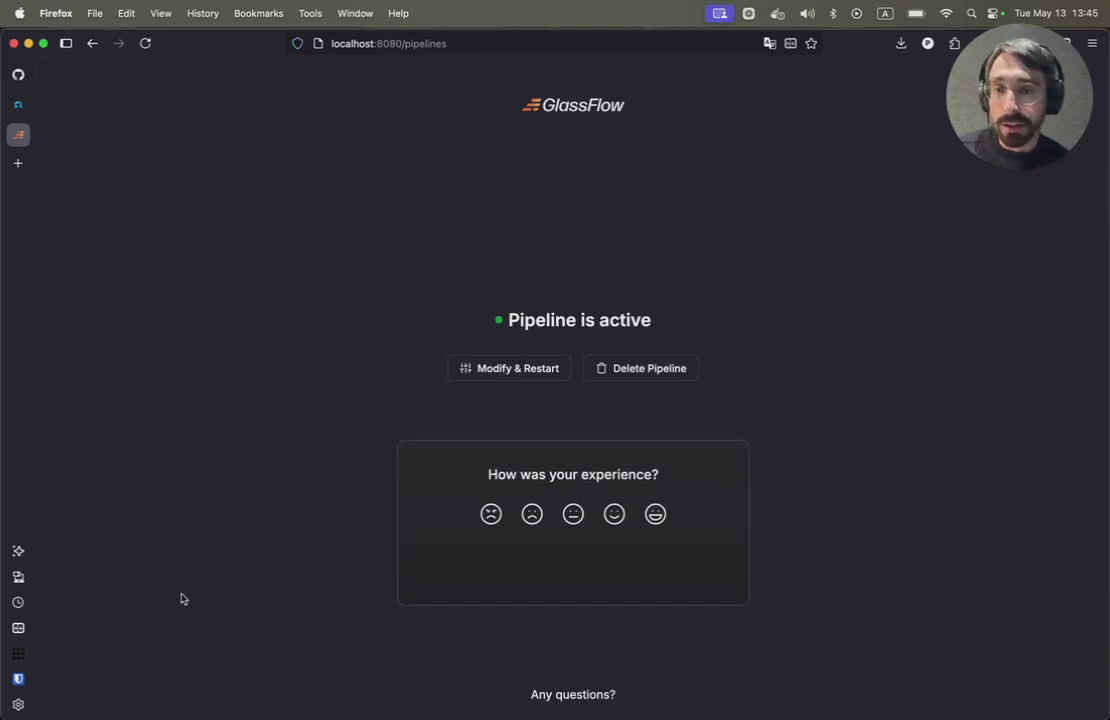
pyautogui.press('super+Tab')
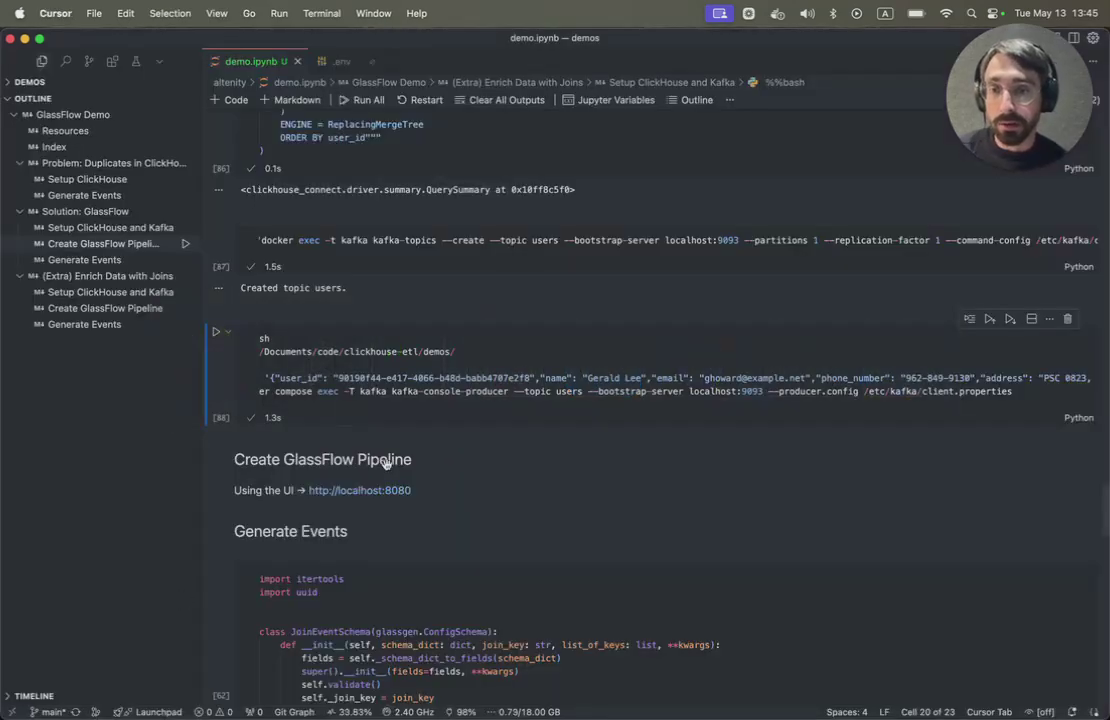
# - Scroll through the notebook to read the Generate Events cell code
pyautogui.scroll(-5, 387, 462)
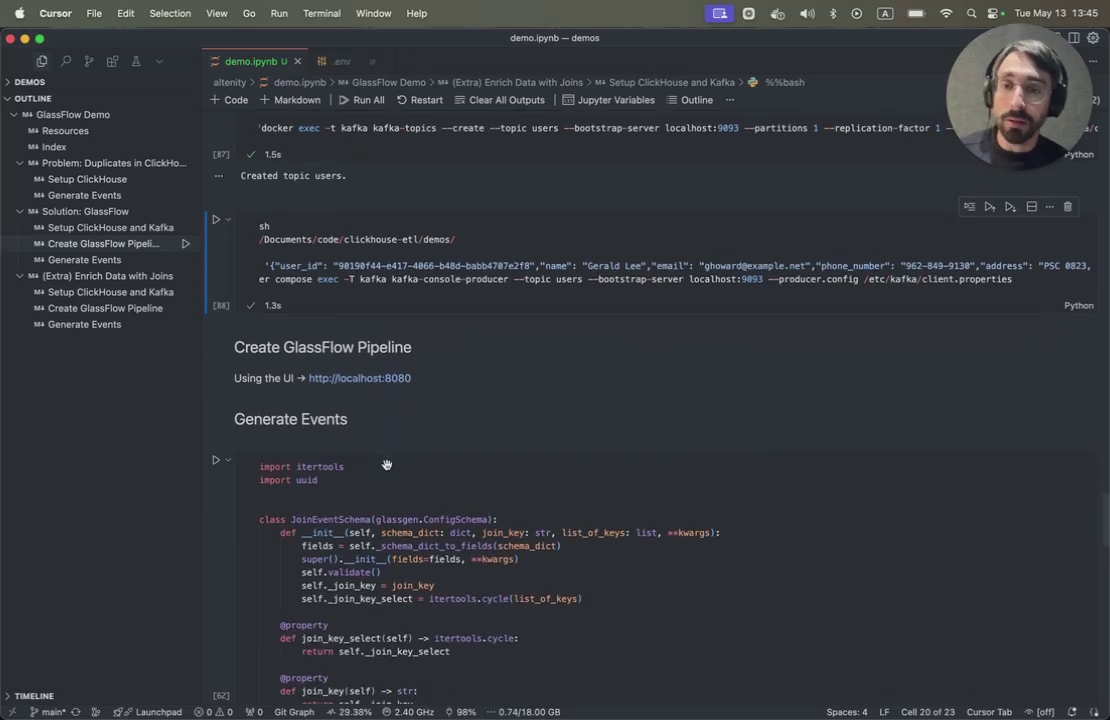
pyautogui.scroll(-3, 387, 465)
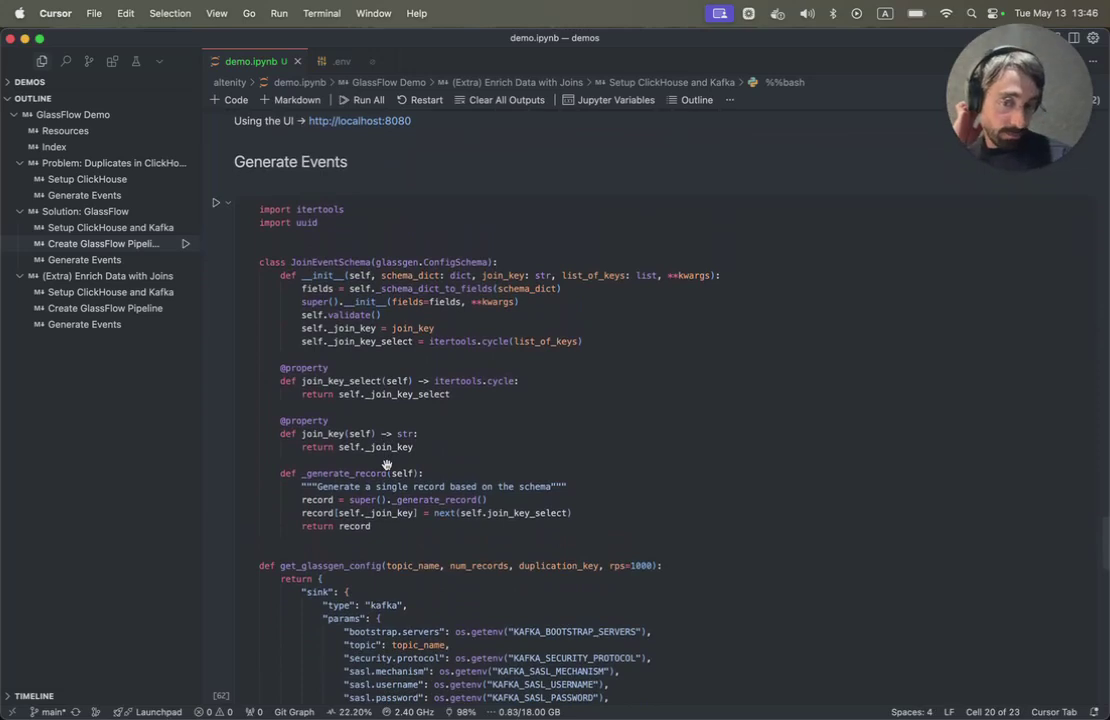
pyautogui.scroll(-2, 387, 465)
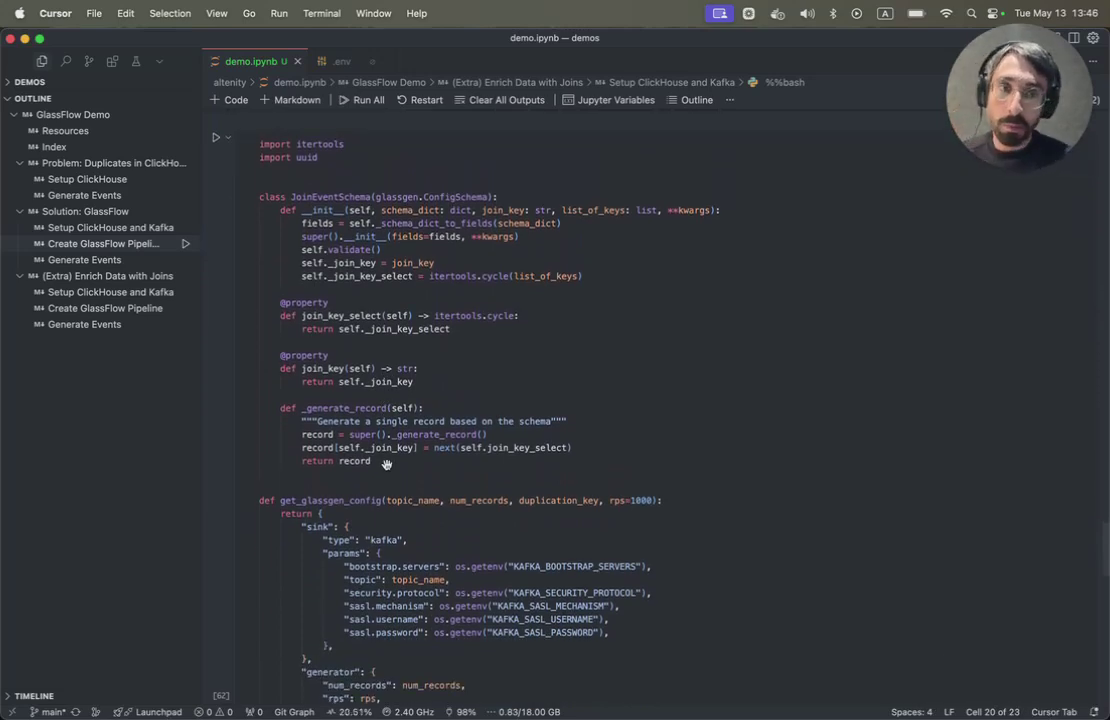
pyautogui.scroll(-2, 387, 463)
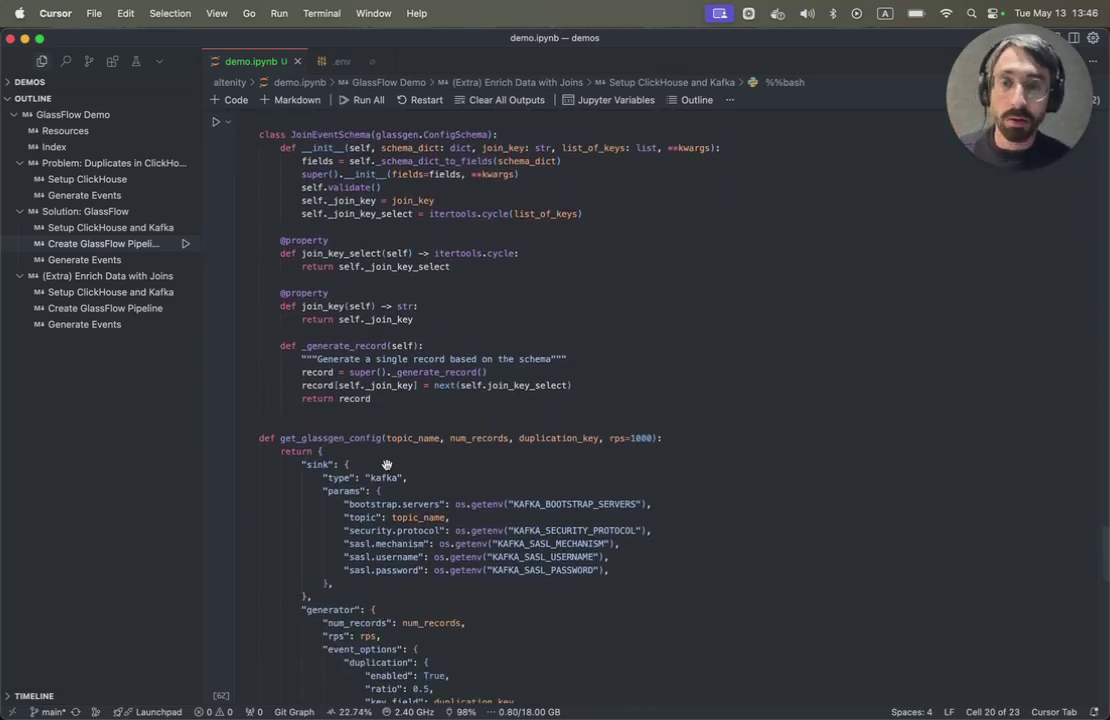
pyautogui.scroll(1, 387, 460)
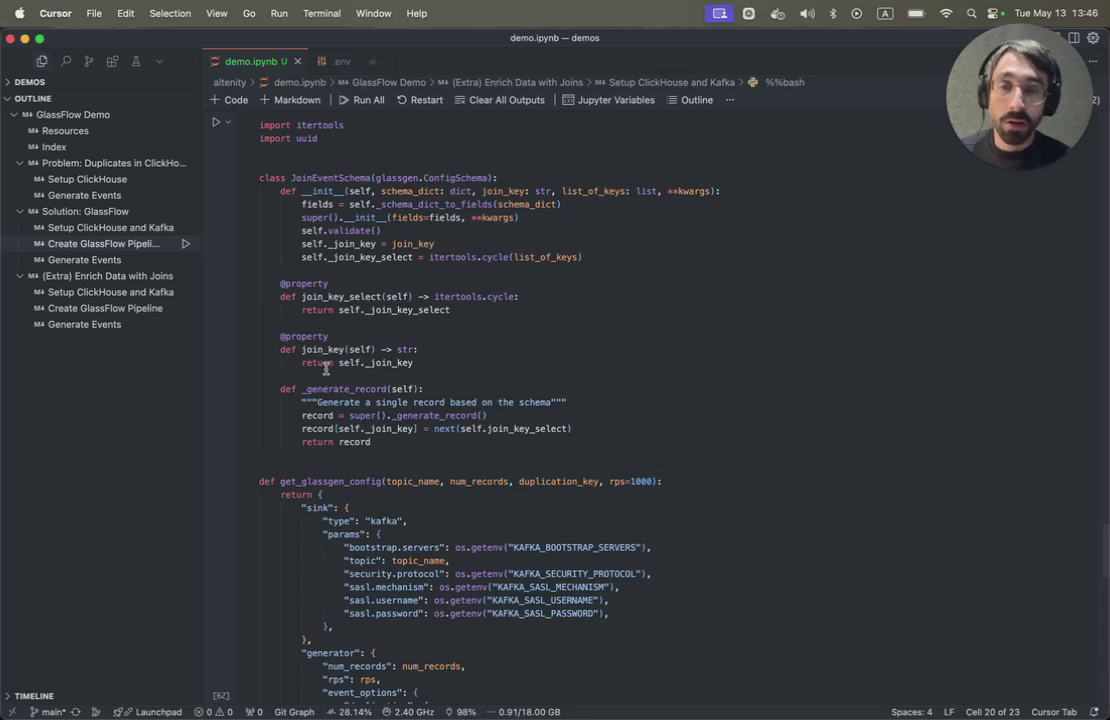
pyautogui.scroll(-3, 325, 369)
pyautogui.scroll(2, 300, 340)
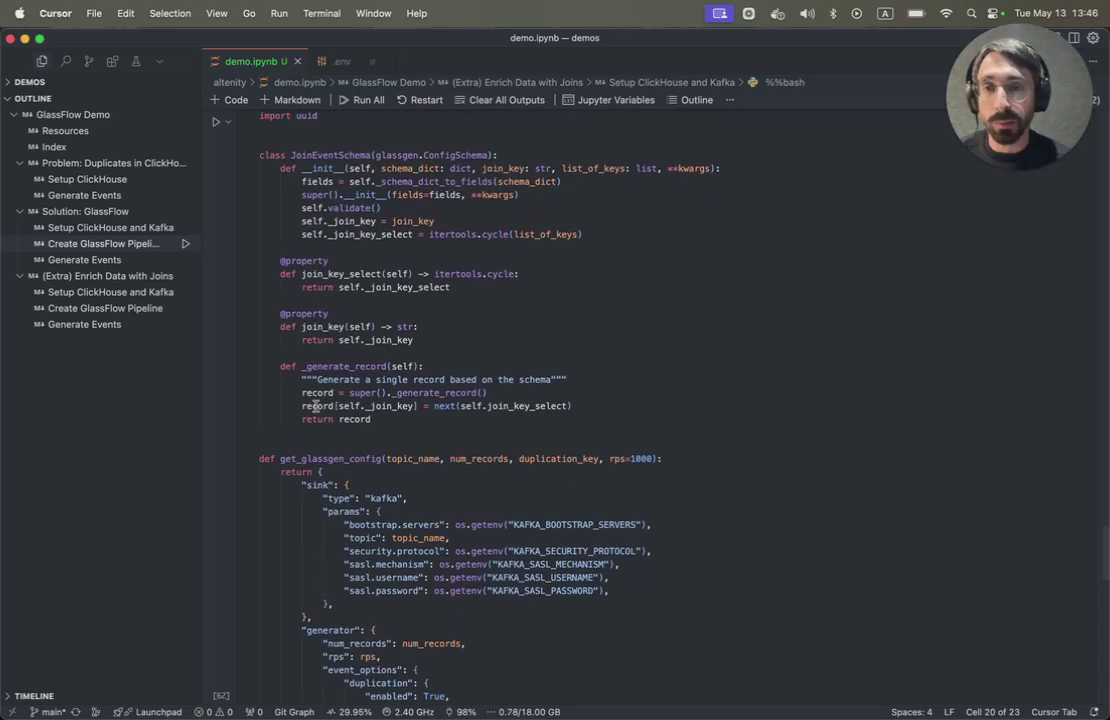
pyautogui.scroll(2, 315, 400)
pyautogui.scroll(-5, 315, 410)
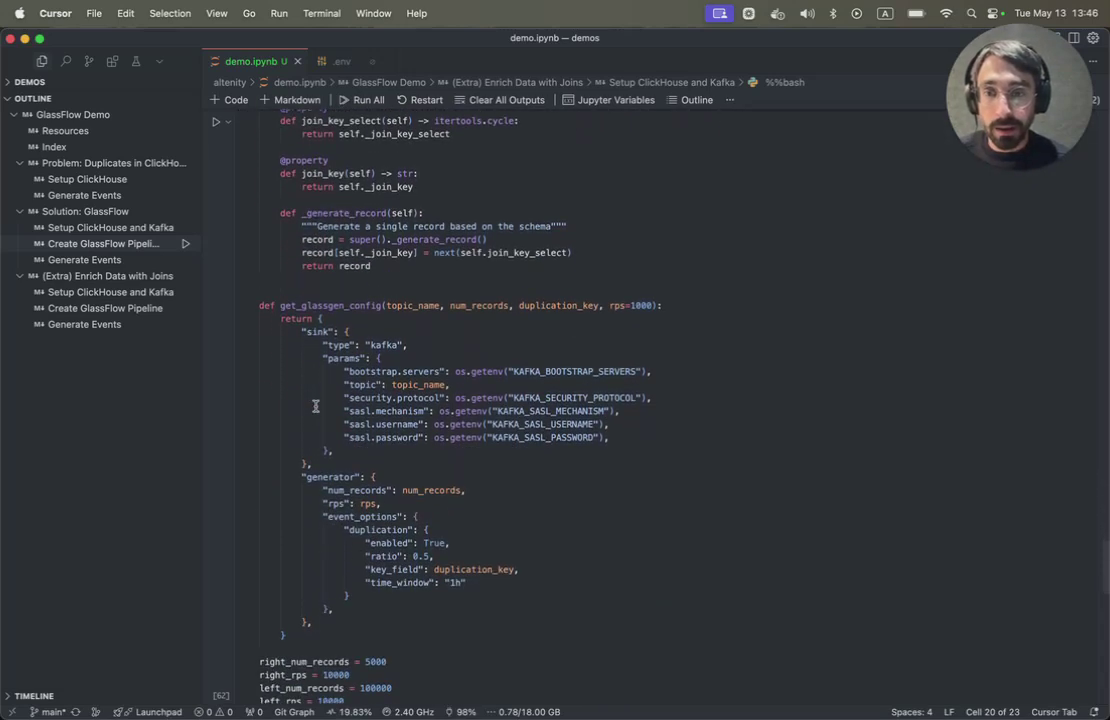
pyautogui.scroll(-6, 315, 405)
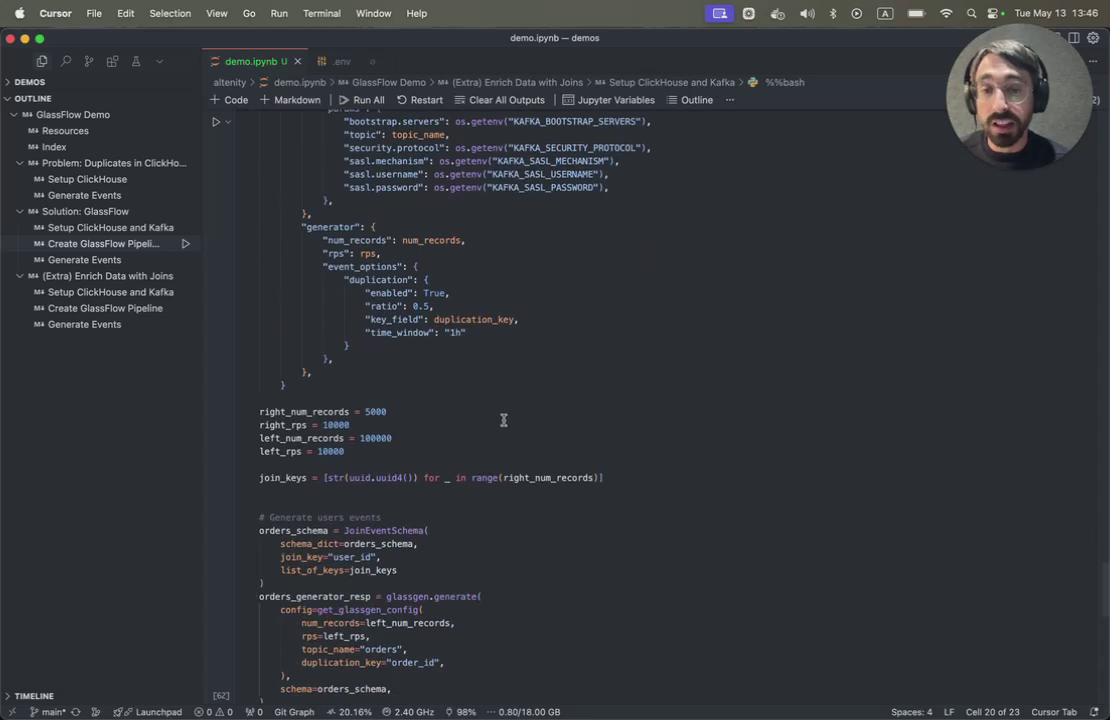
pyautogui.scroll(5, 505, 420)
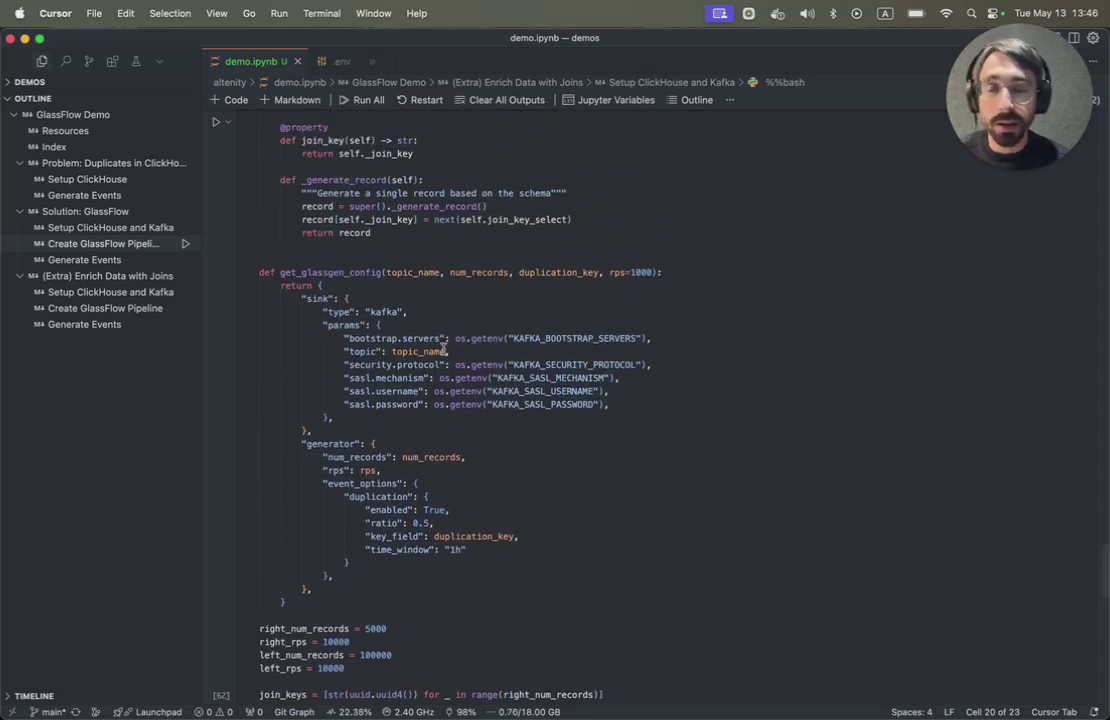
pyautogui.scroll(1, 443, 350)
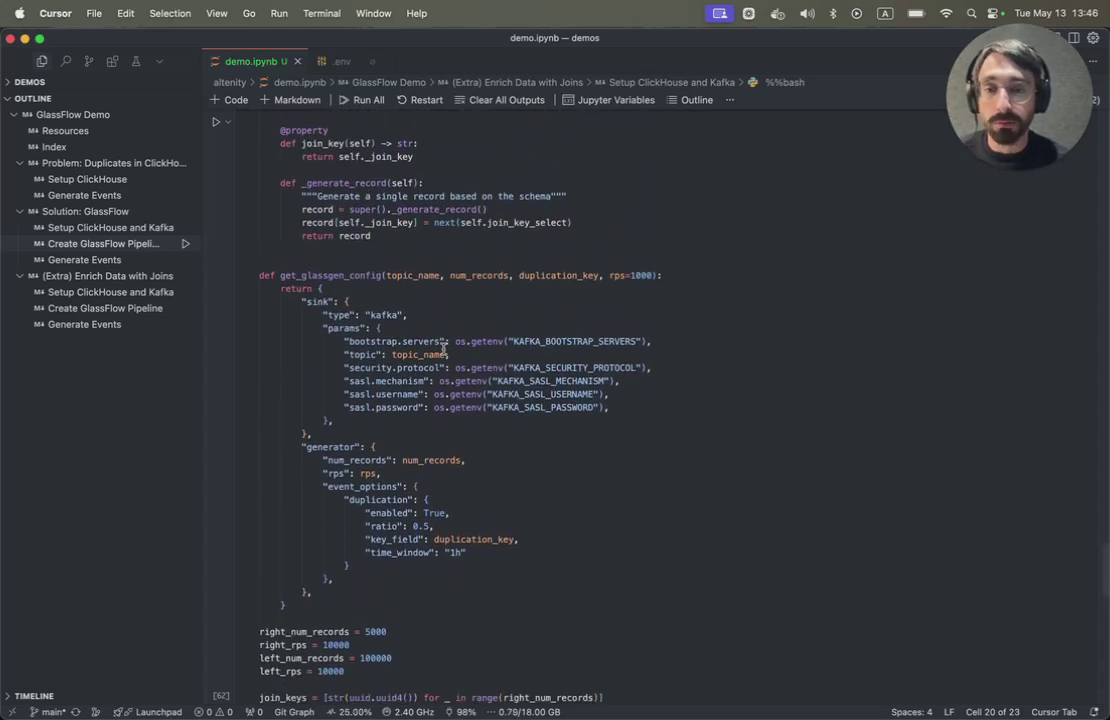
pyautogui.scroll(-10, 443, 348)
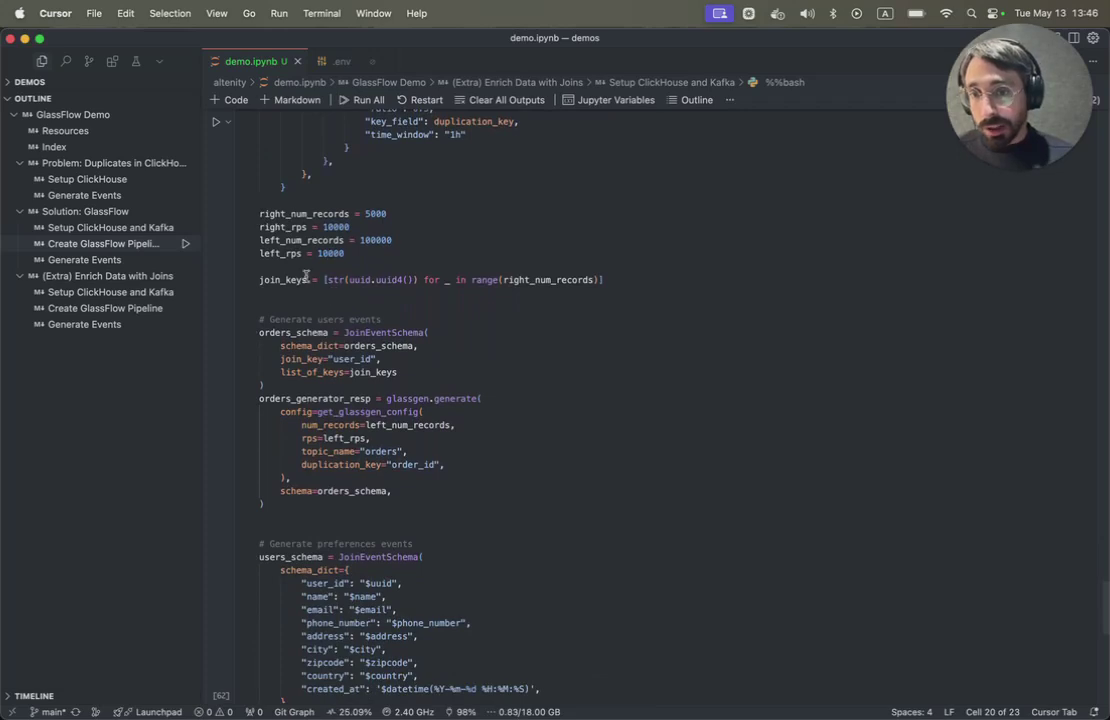
pyautogui.scroll(-5, 326, 370)
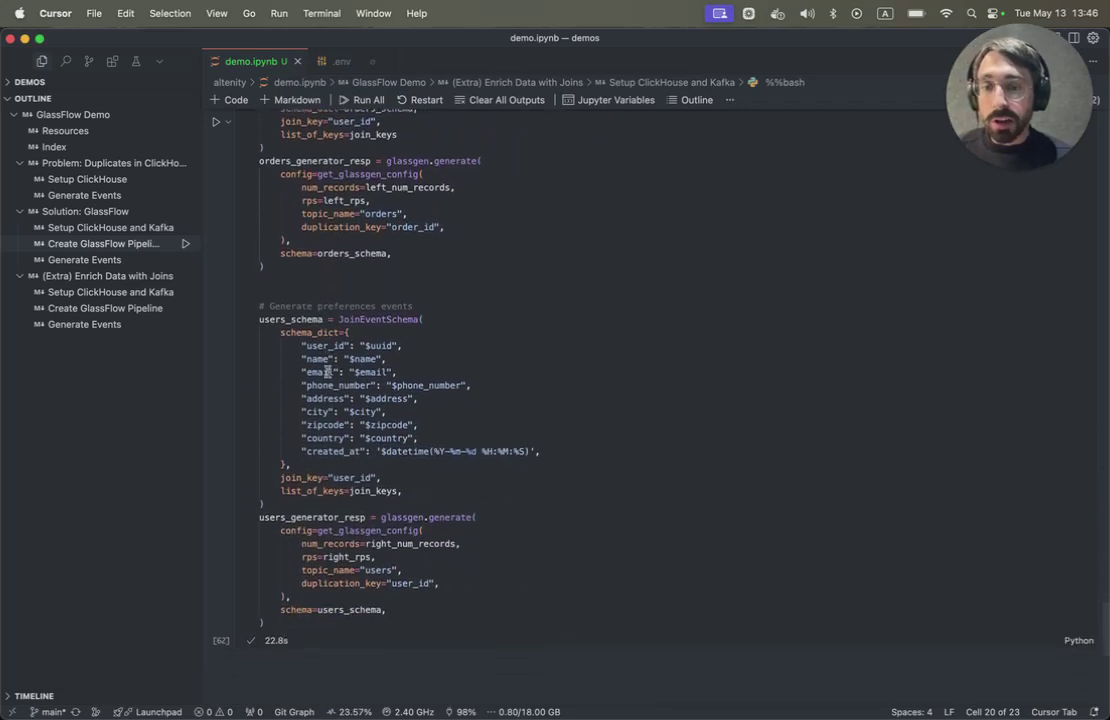
# - Run the Generate Events cell to send orders and users events
pyautogui.click(406, 287)
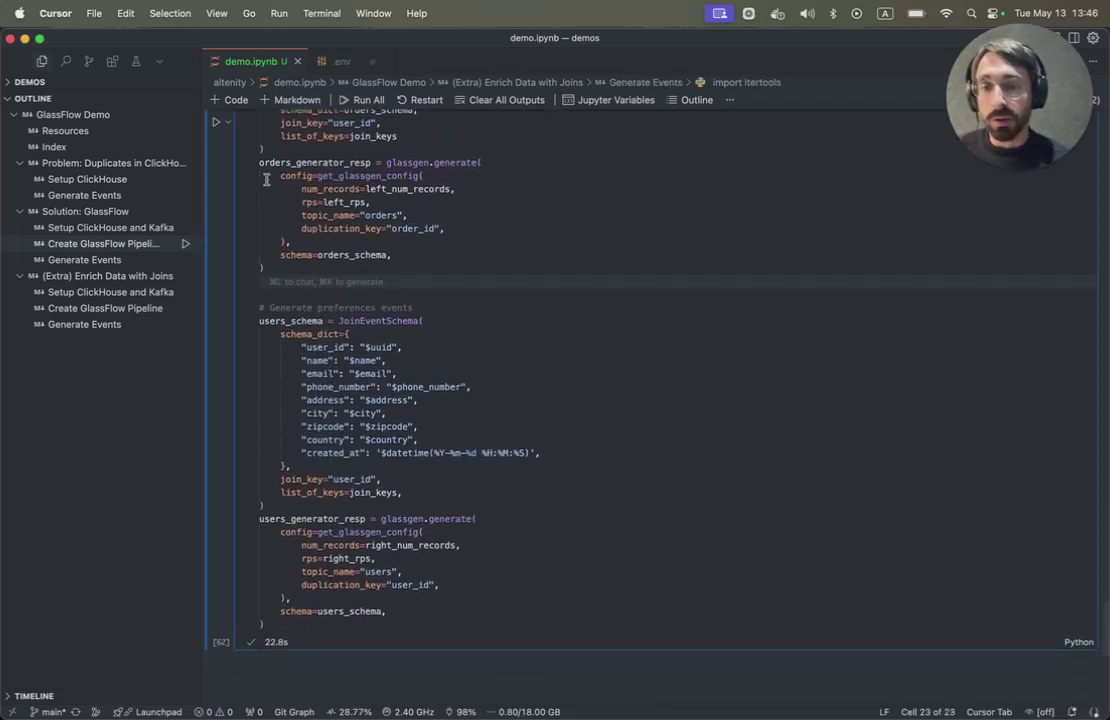
pyautogui.hotkey('shift', 'Return')
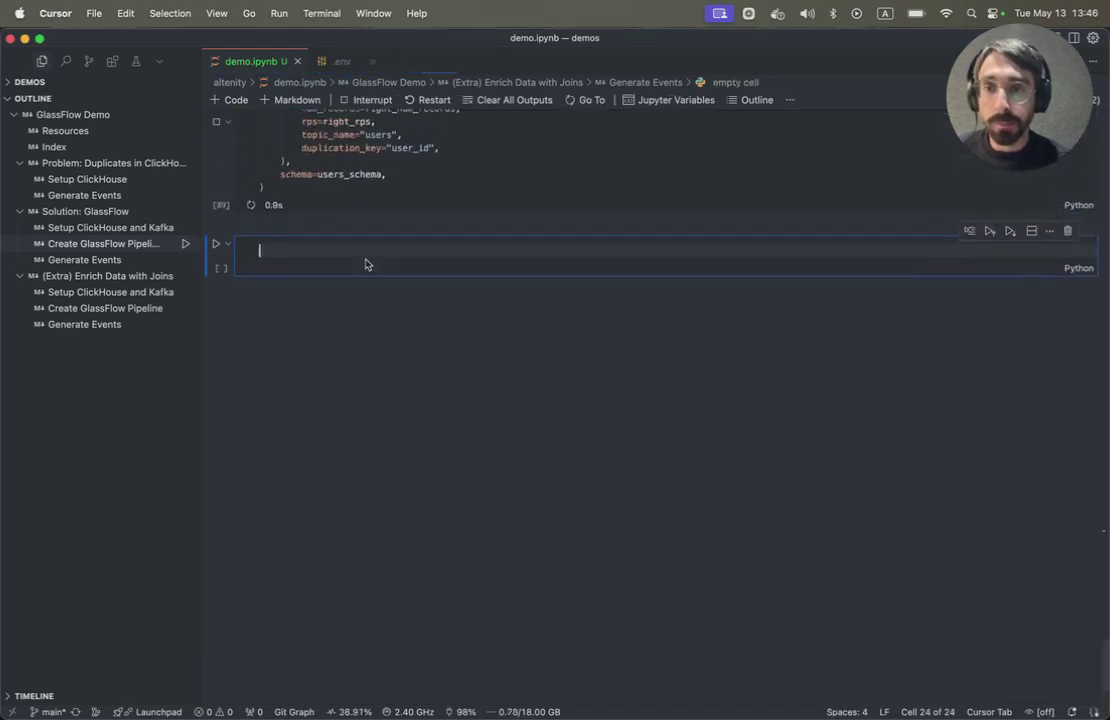
pyautogui.scroll(3, 366, 263)
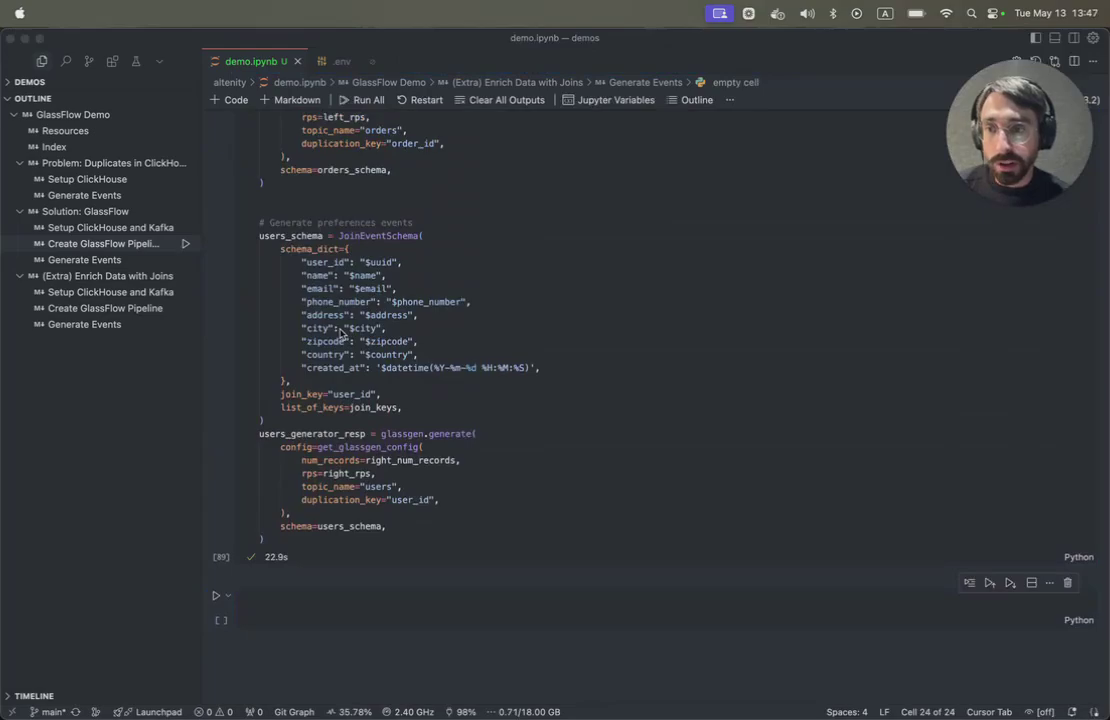
pyautogui.press('super+Tab')
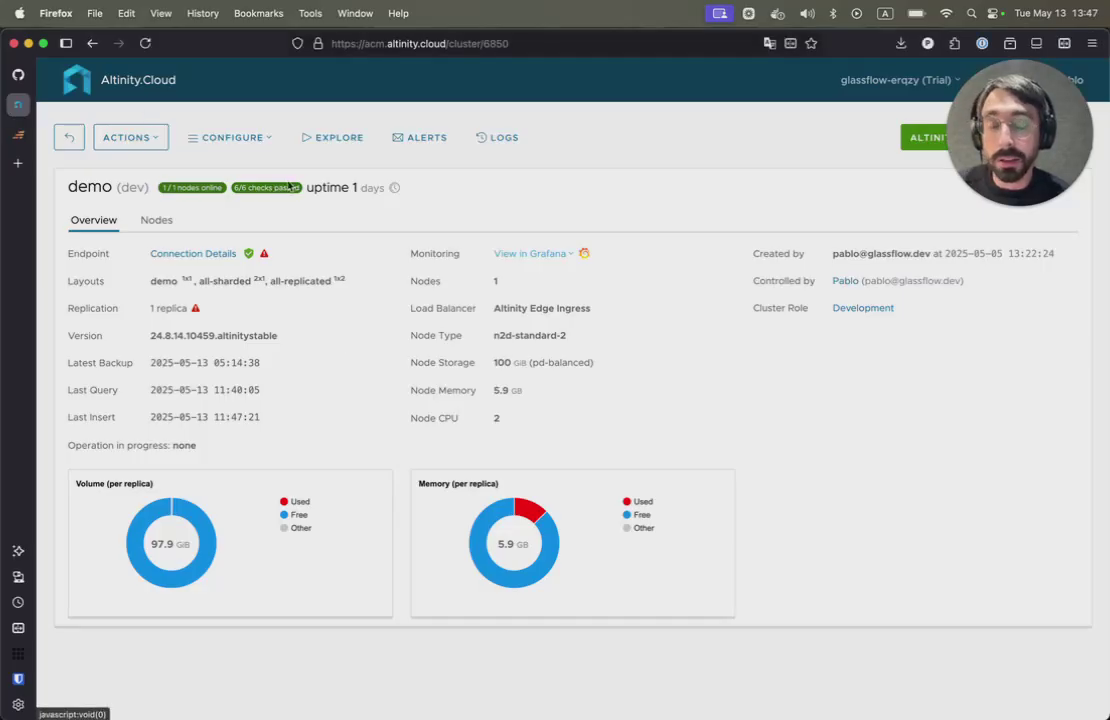
# - Run 'select * from orders_enriched' in the query explorer and scroll across the joined user columns
pyautogui.click(333, 138)
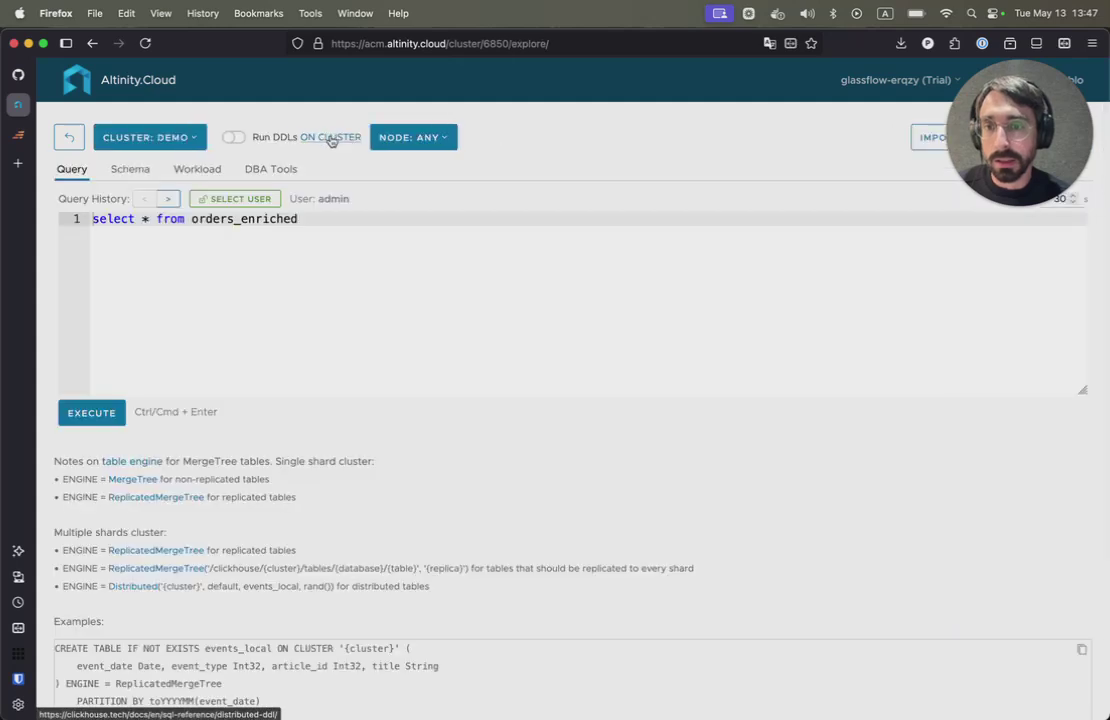
pyautogui.click(91, 412)
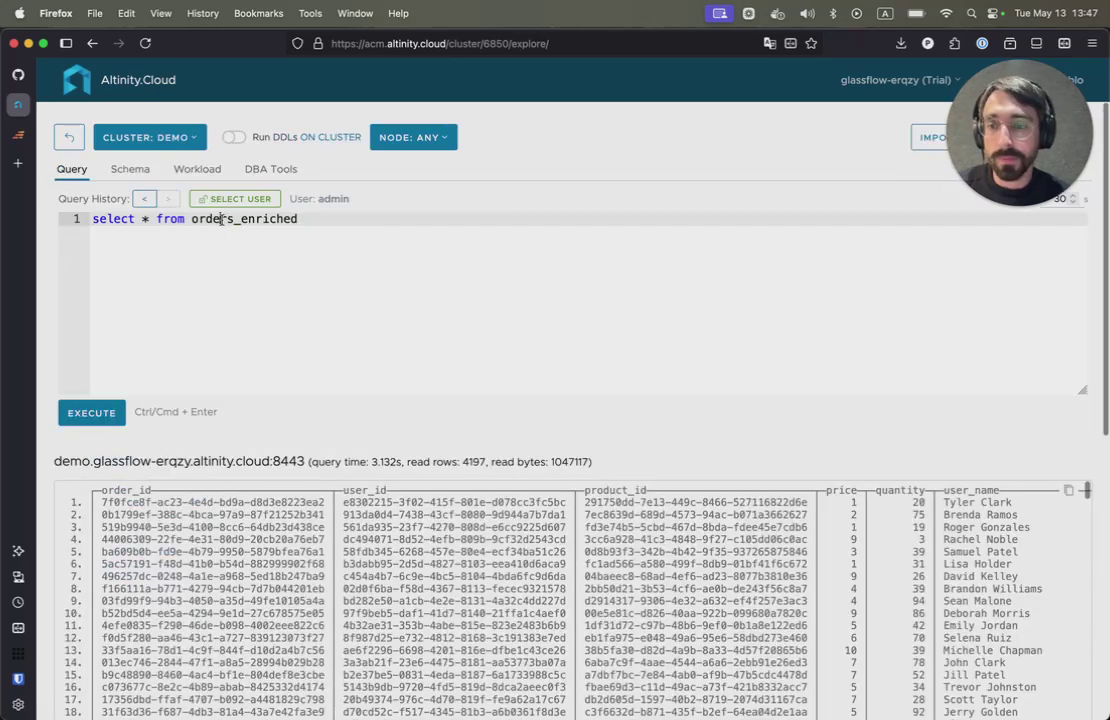
pyautogui.scroll(-3, 238, 340)
pyautogui.scroll(-1, 238, 336)
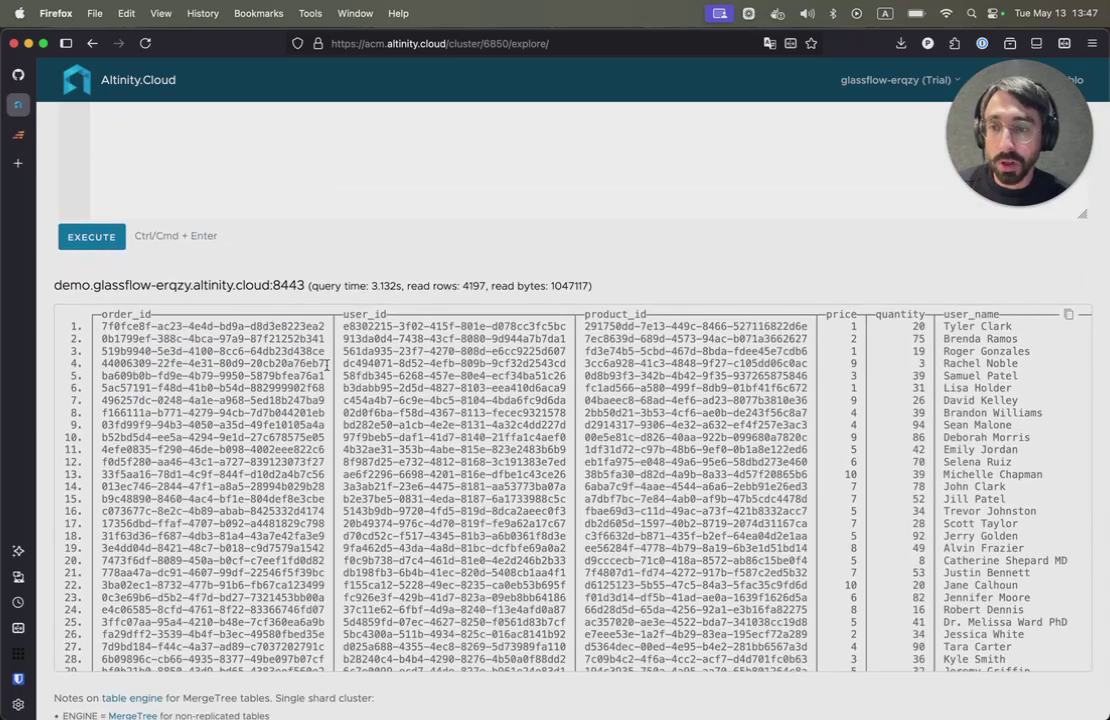
pyautogui.hscroll(6, 326, 364)
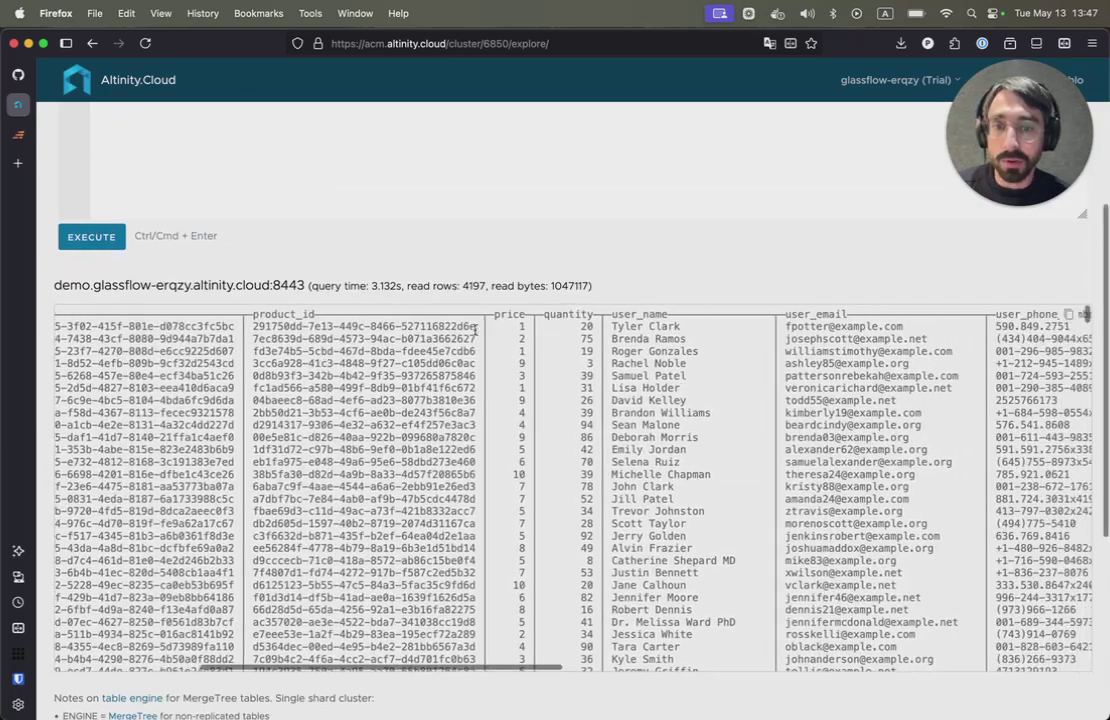
pyautogui.hscroll(6, 600, 368)
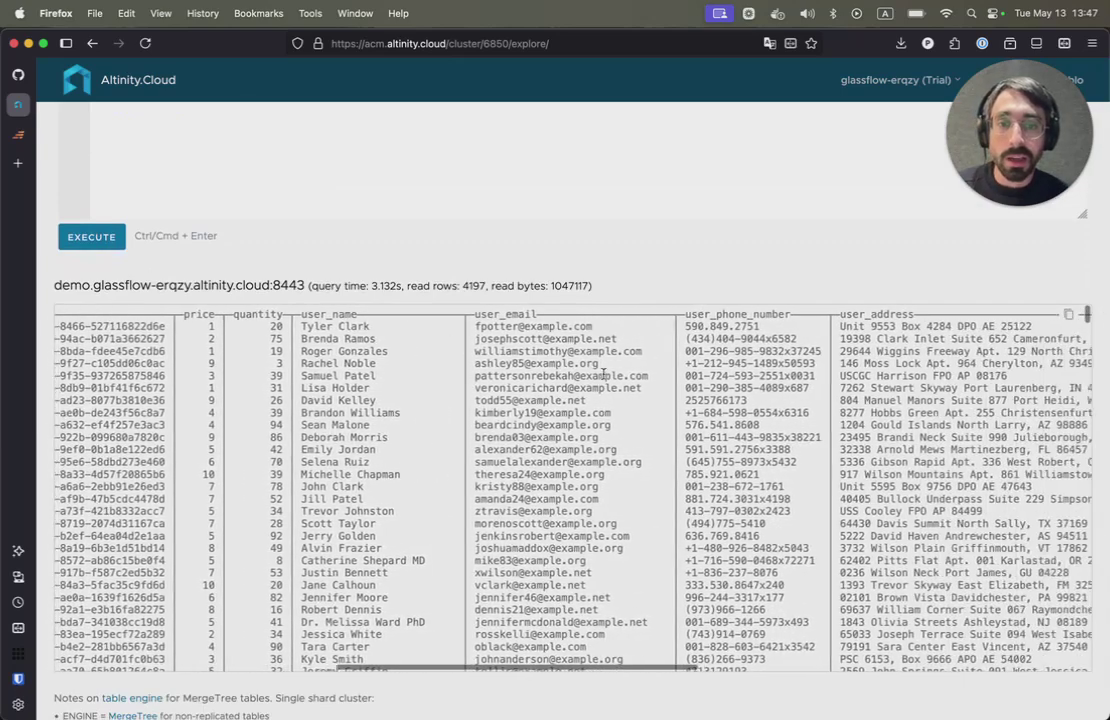
pyautogui.hscroll(3, 716, 377)
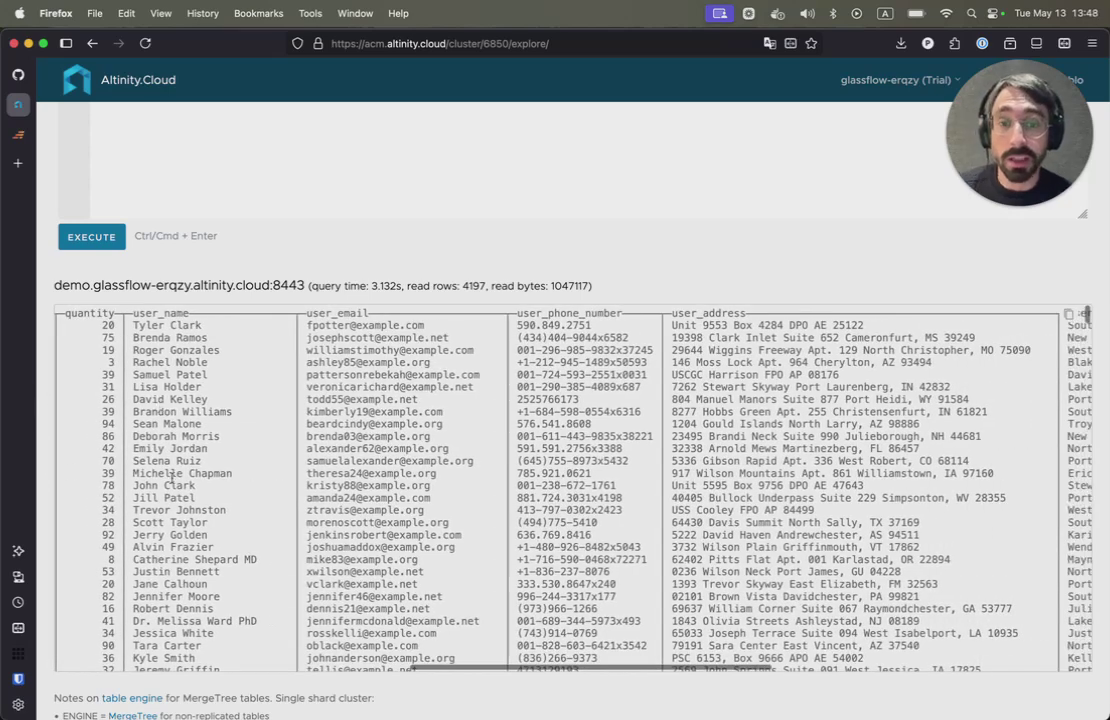
pyautogui.hscroll(6, 408, 453)
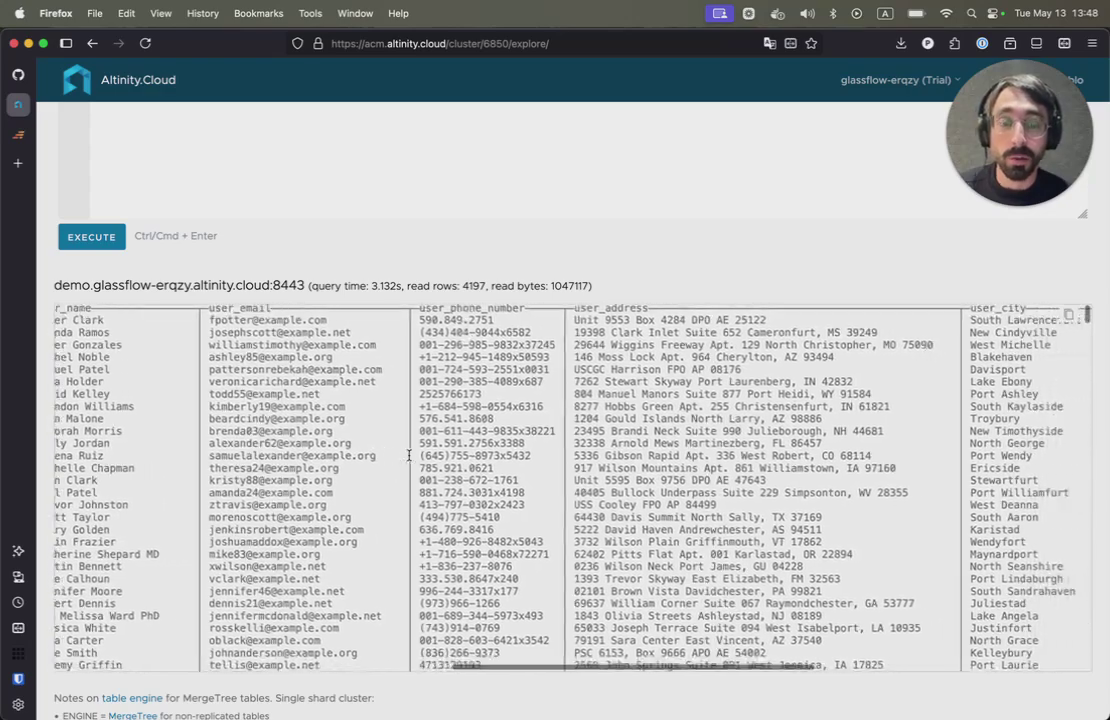
pyautogui.hscroll(8, 408, 453)
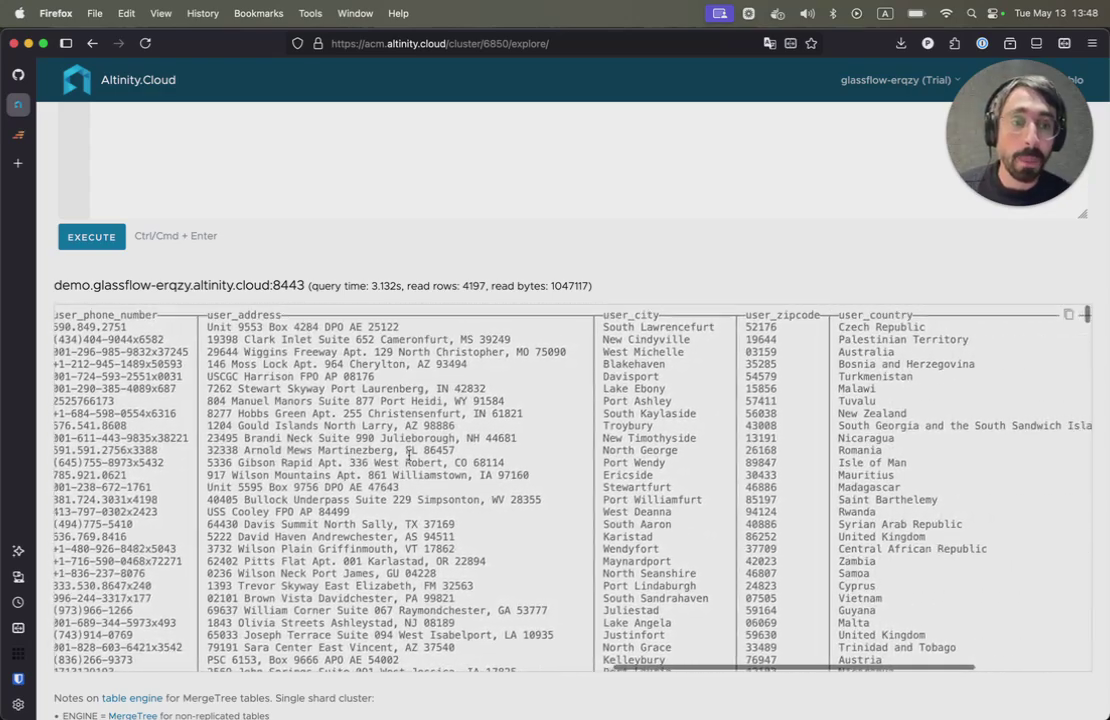
pyautogui.hscroll(-15, 408, 453)
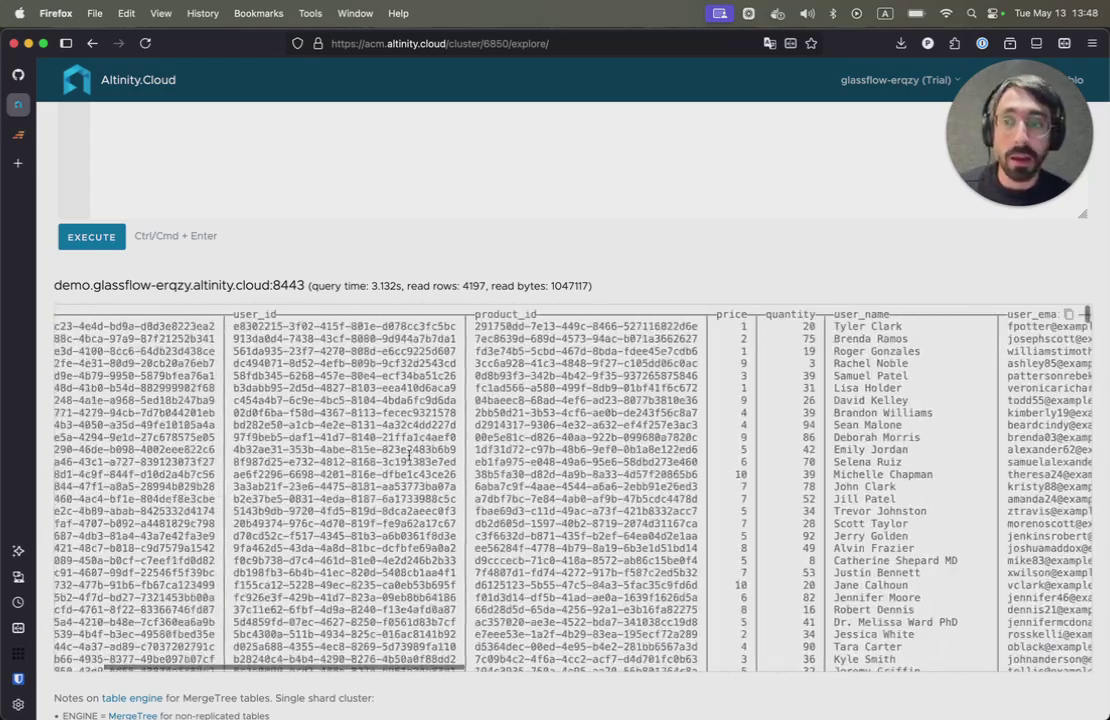